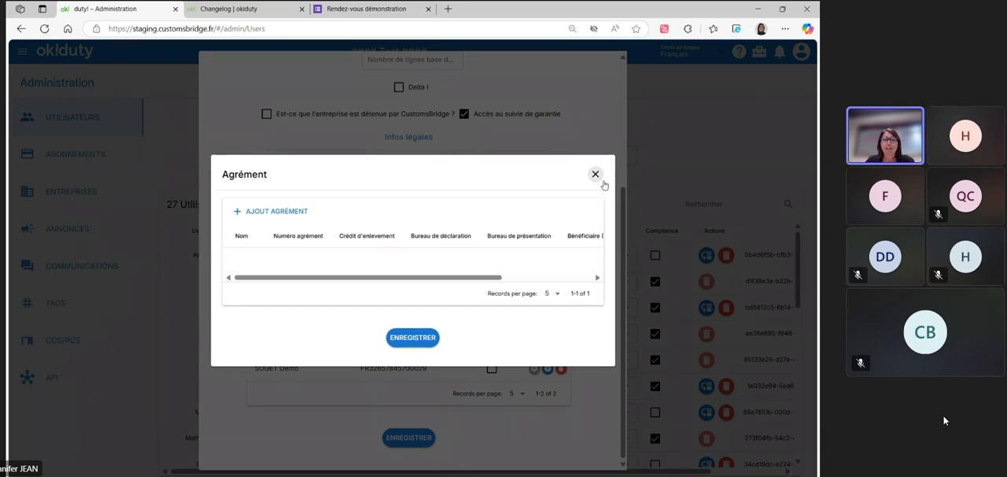
Close the Agrément and company information dialogs and open the Communications administration page
click(597, 175)
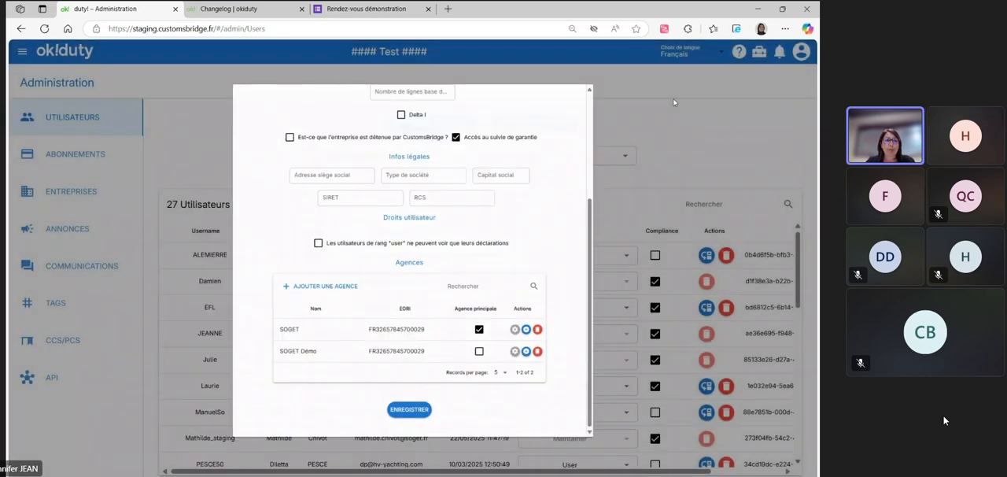
click(674, 102)
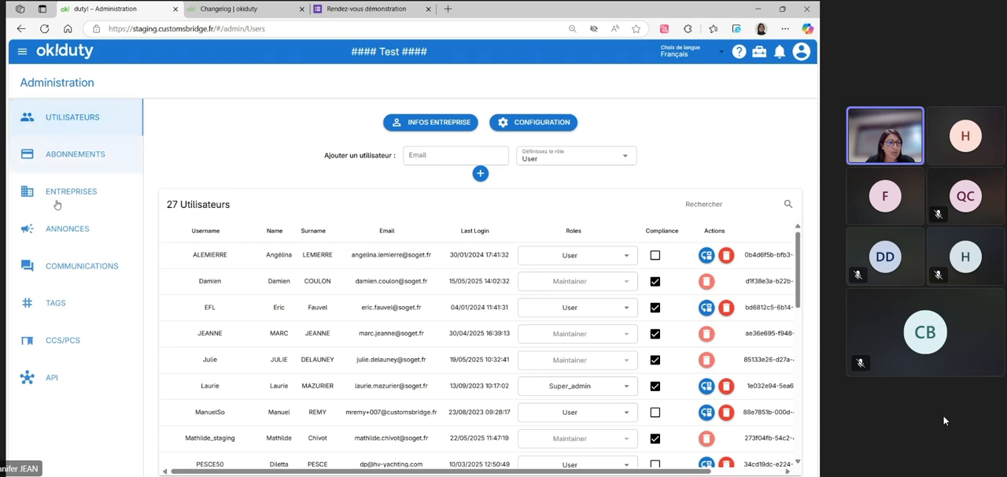
click(95, 273)
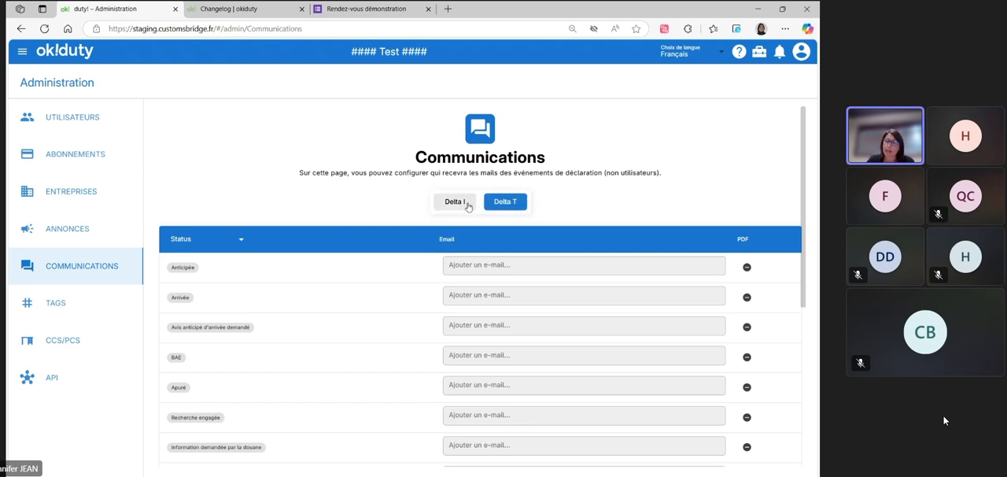
Examine the Delta T declaration statuses and their e-mail recipient fields on the Communications page
scroll(292, 223, down, 1)
scroll(291, 224, up, 1)
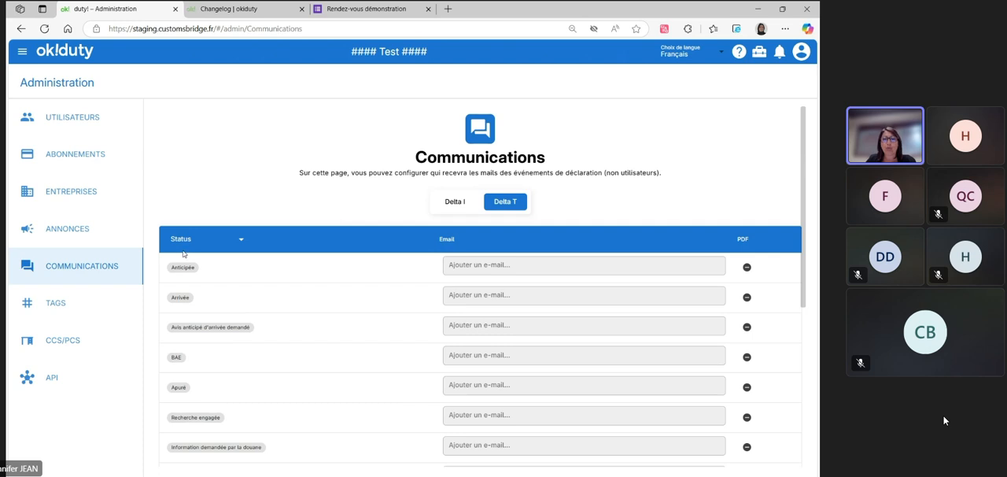
scroll(239, 281, down, 1)
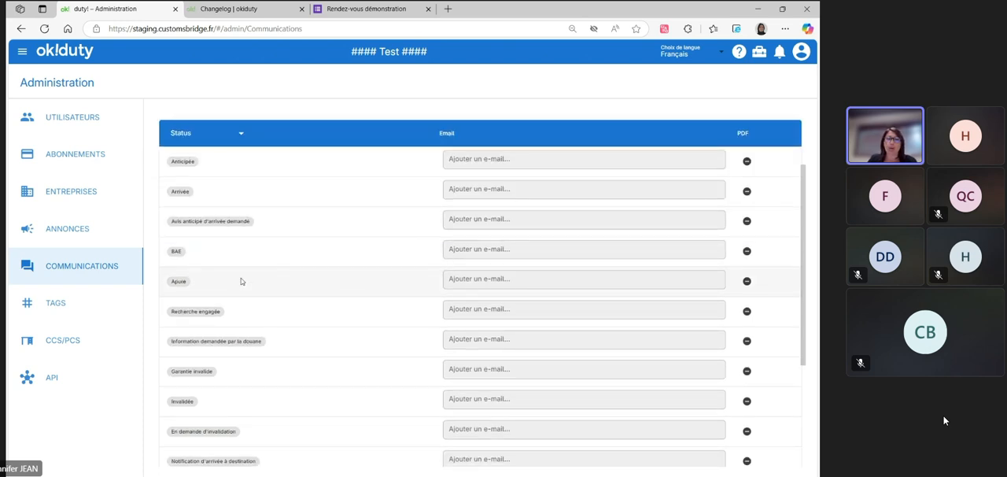
scroll(241, 281, up, 1)
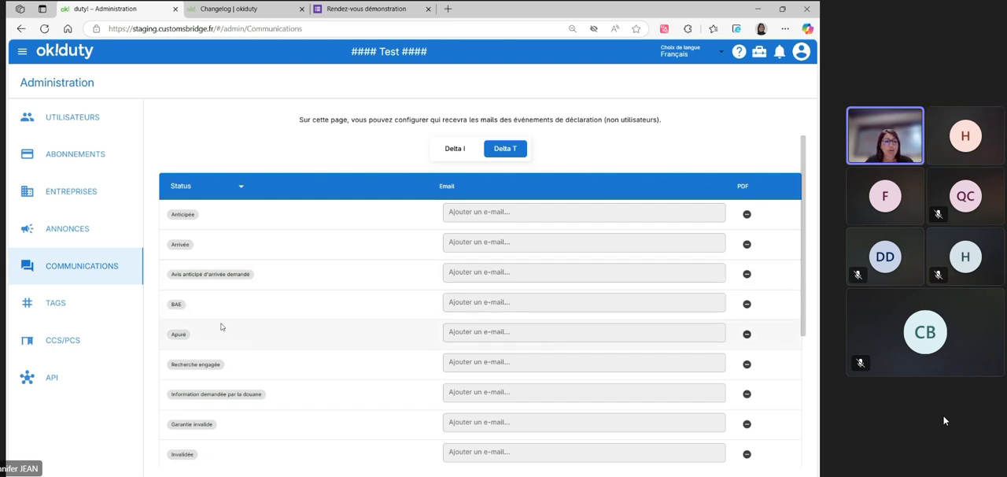
scroll(225, 331, down, 2)
click(479, 346)
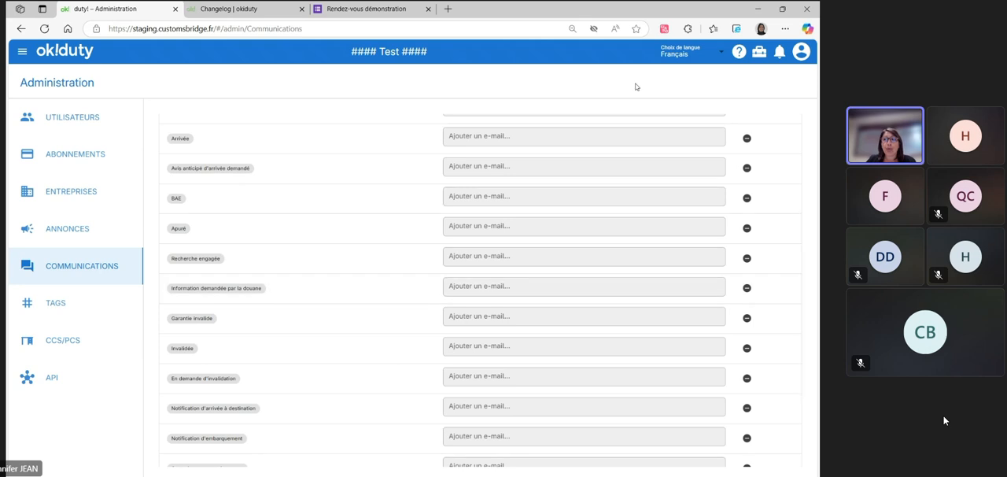
Open the user account's Préférences page
click(801, 51)
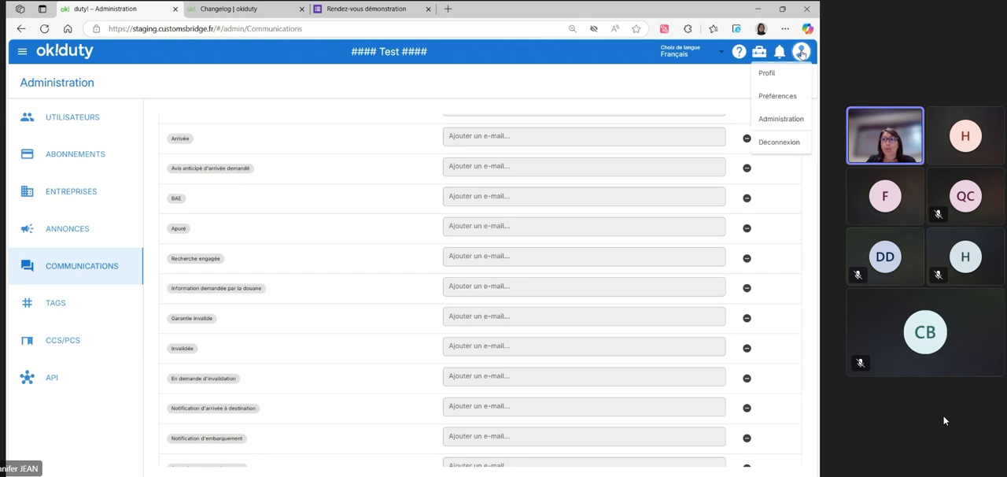
click(781, 96)
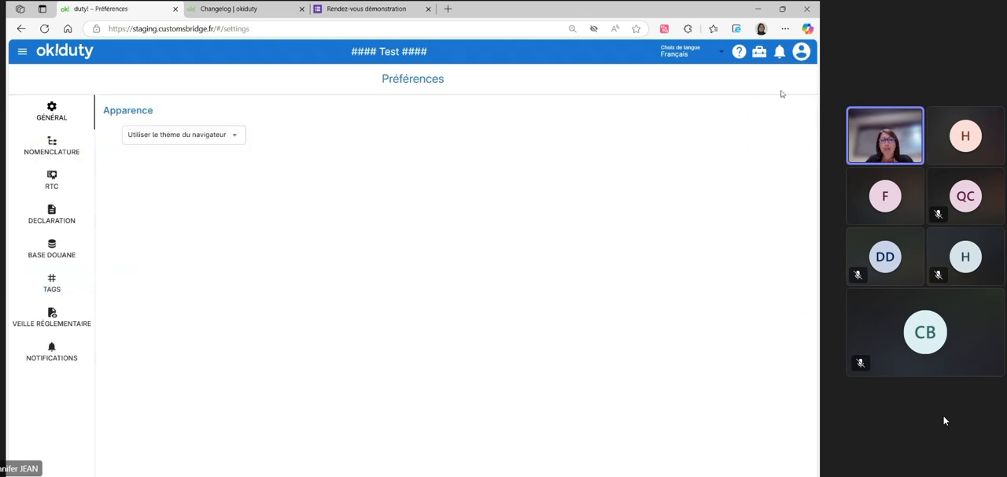
click(799, 52)
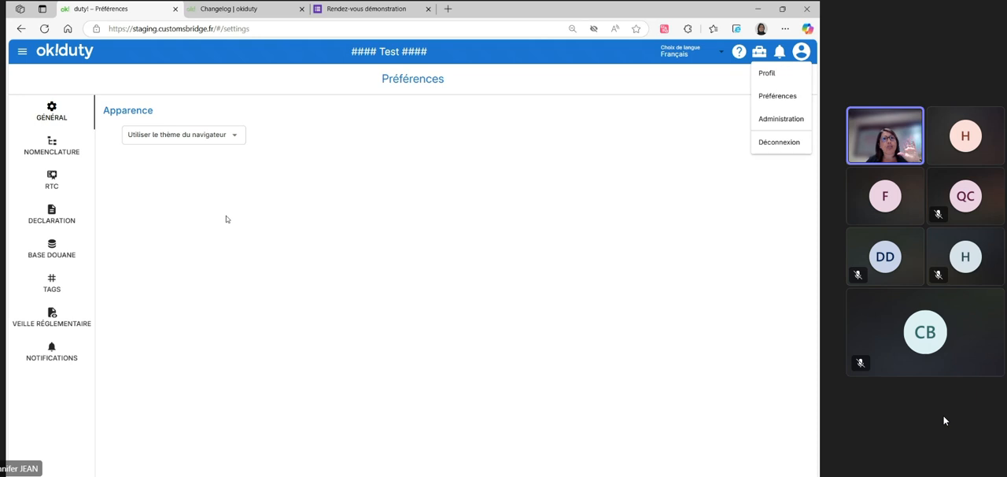
Try the Thème sombre appearance and switch back to Utiliser le thème du navigateur
click(234, 136)
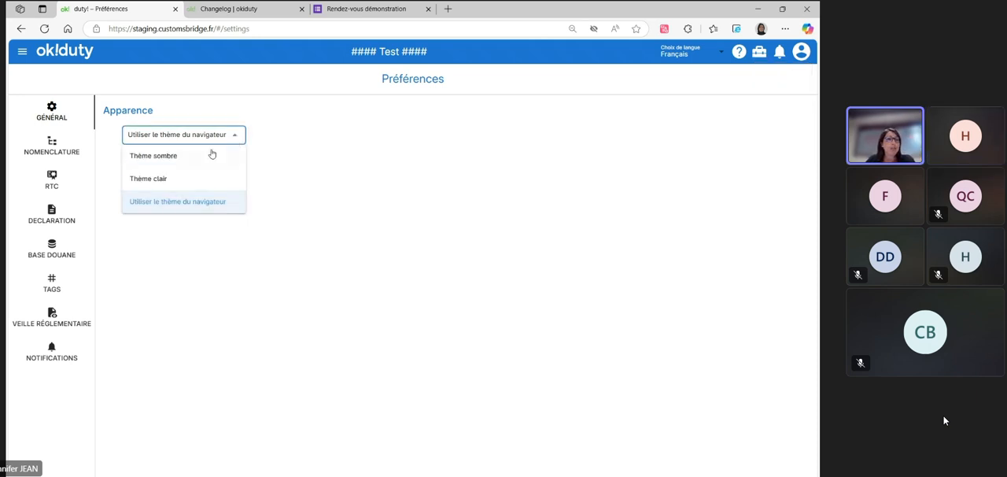
click(182, 162)
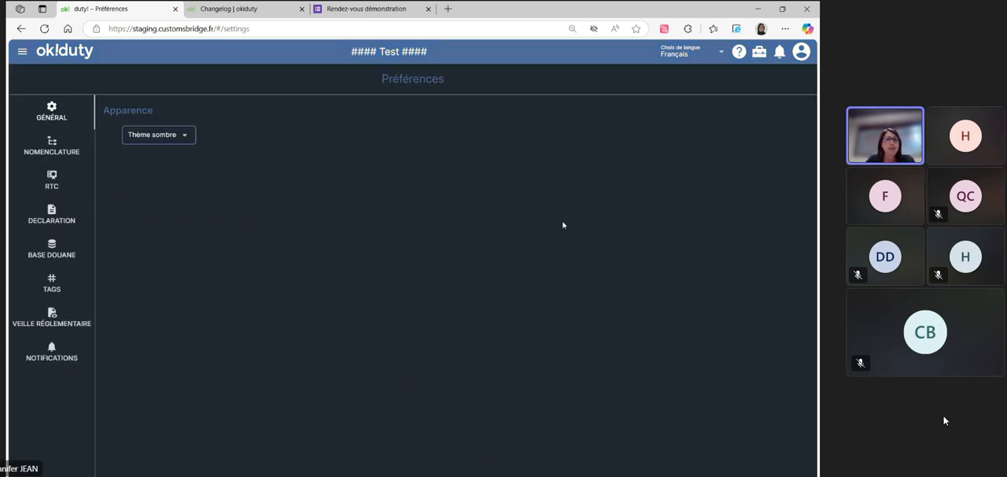
click(186, 136)
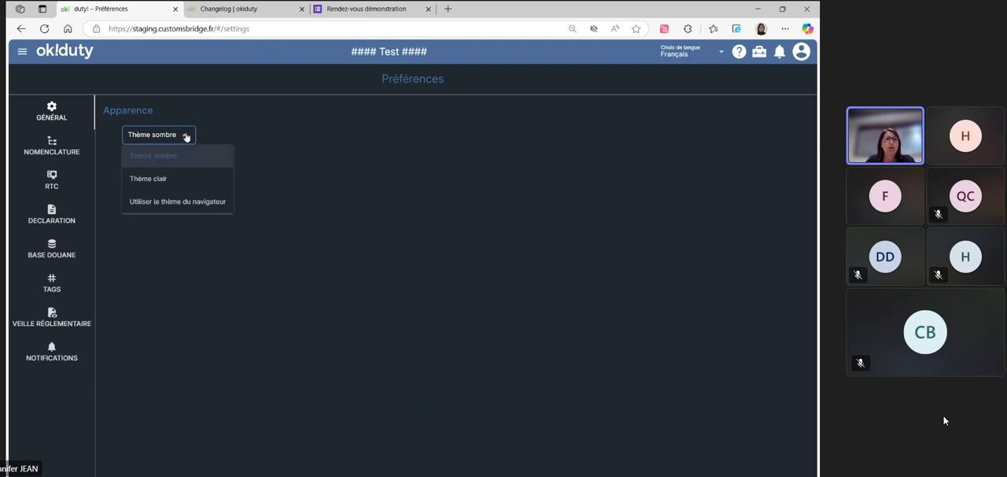
click(186, 203)
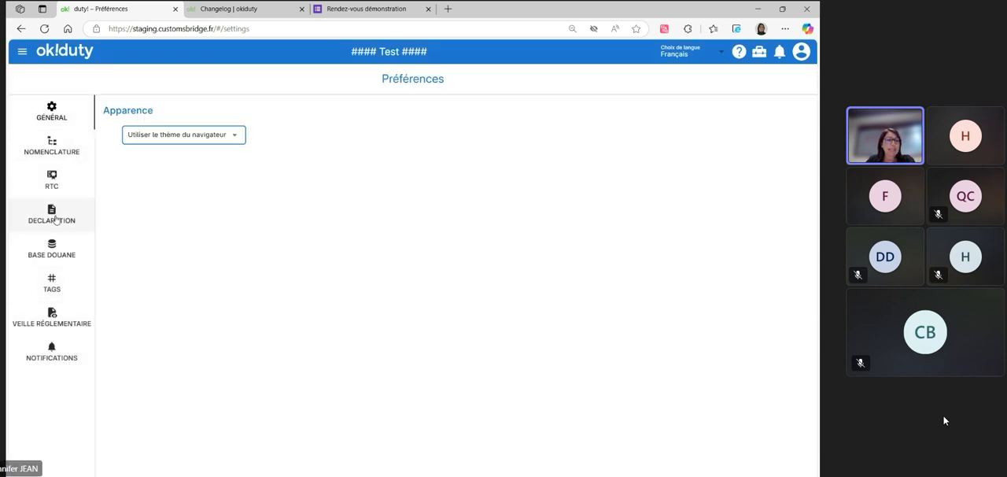
Review the Delta T notification preferences and enable Recevoir les erreurs de déclarations par mail in the Declaration preferences
click(55, 357)
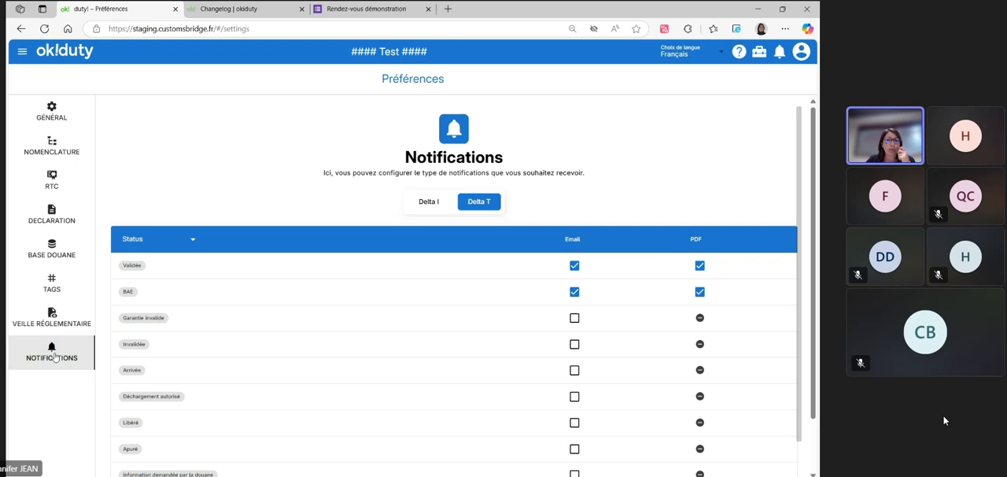
scroll(206, 152, down, 1)
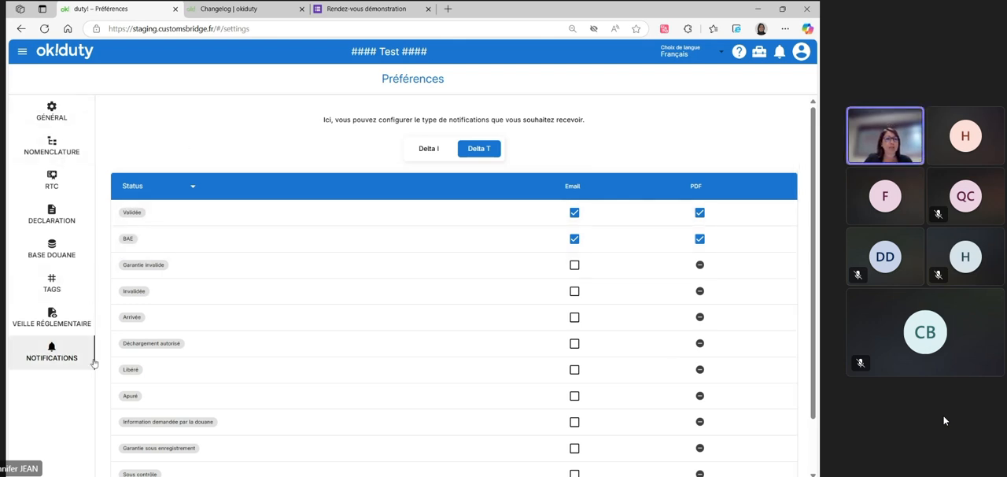
click(69, 223)
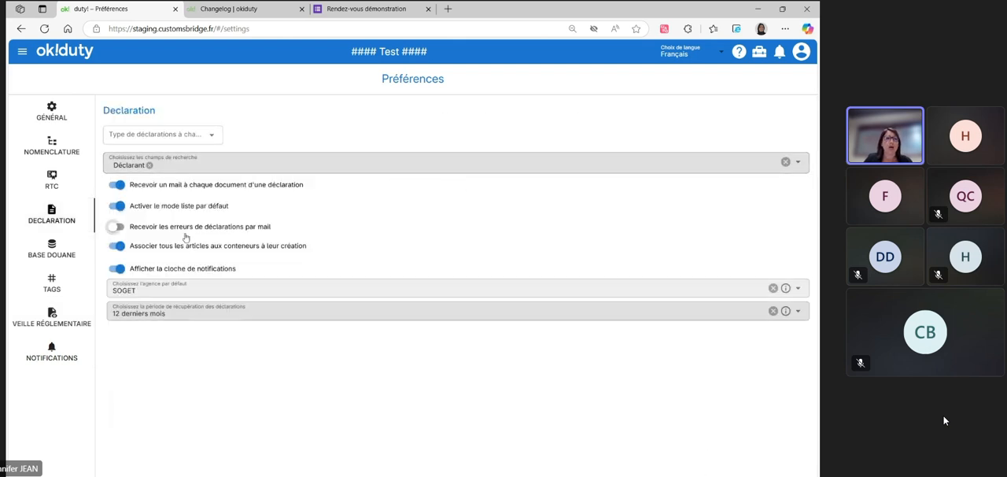
click(123, 228)
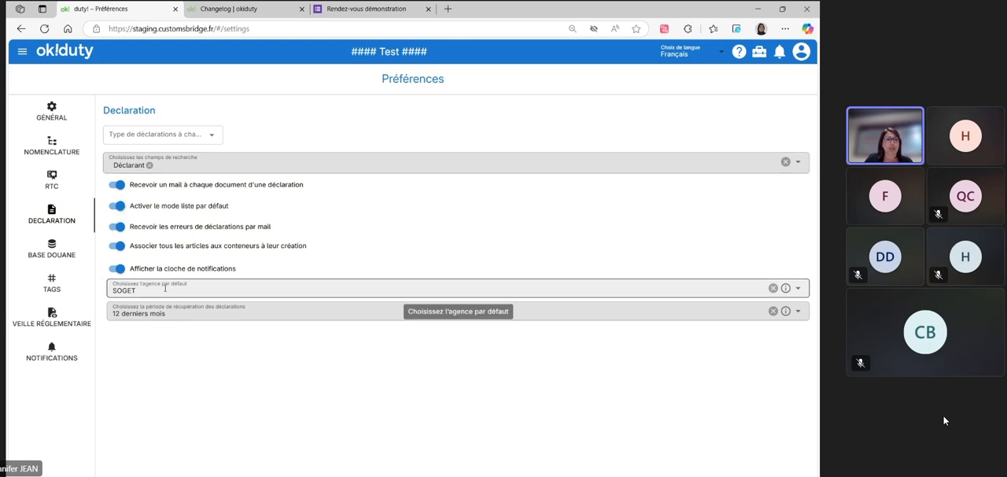
Return to the home page, open the Déclaration module and dismiss the Delta I announcement banner
click(65, 50)
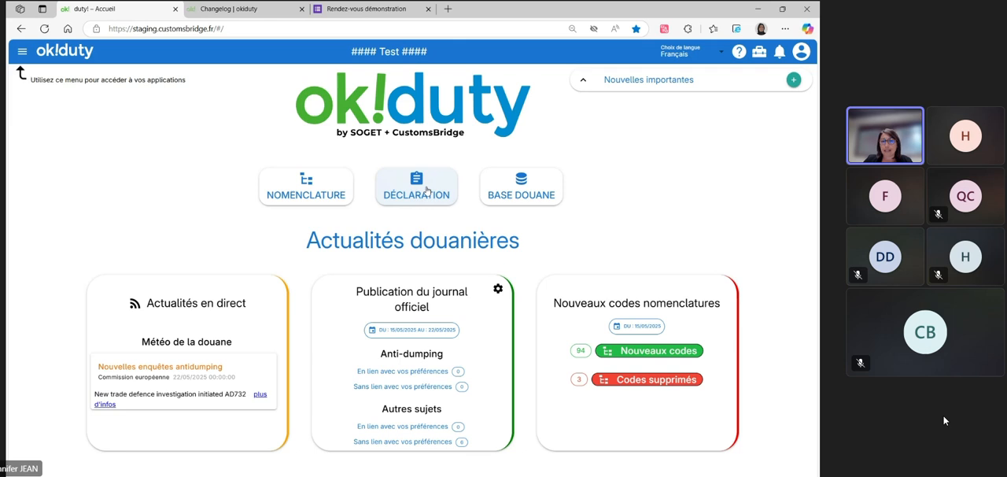
click(22, 51)
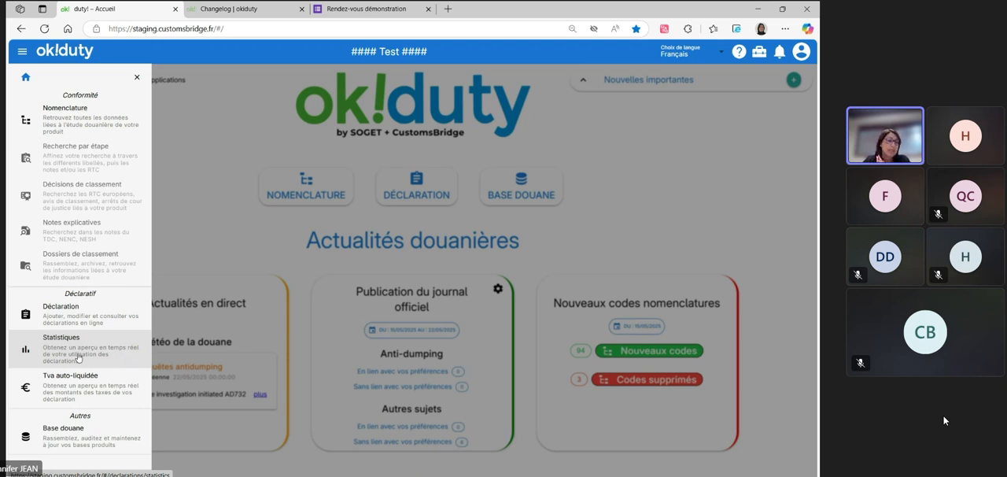
click(71, 311)
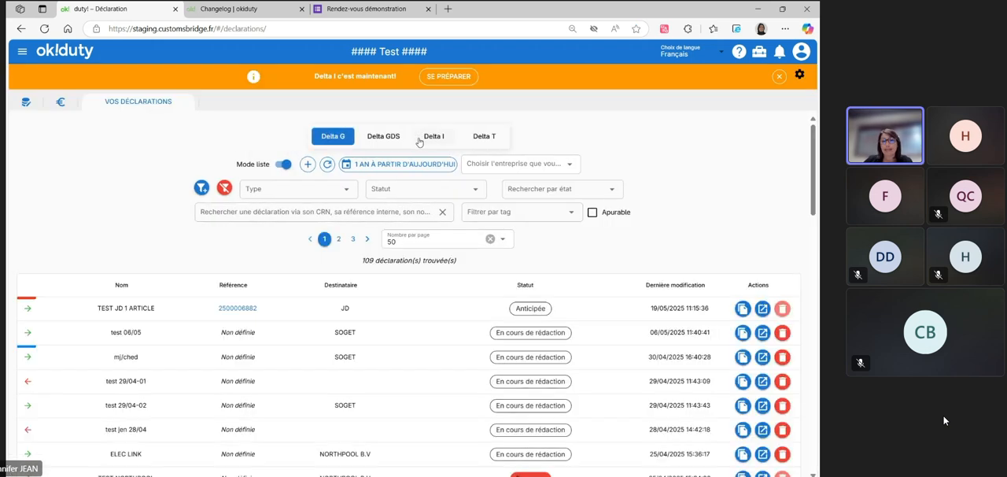
click(779, 77)
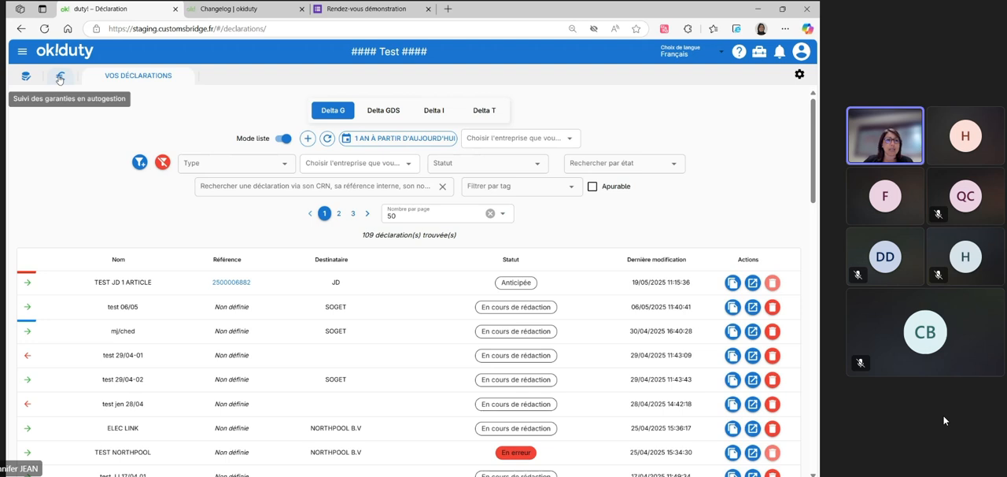
View the self-managed guarantee tracking page and examine the Delta G list in Vos déclarations
click(59, 80)
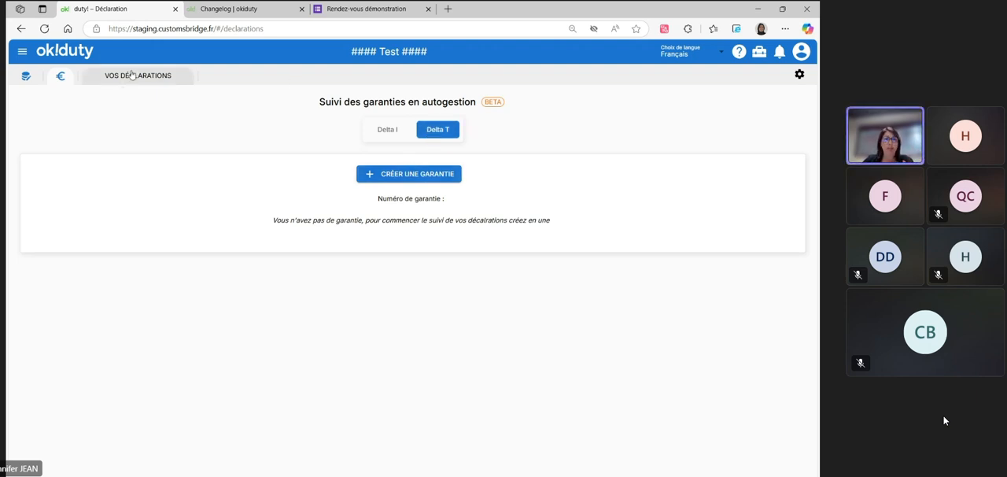
click(125, 76)
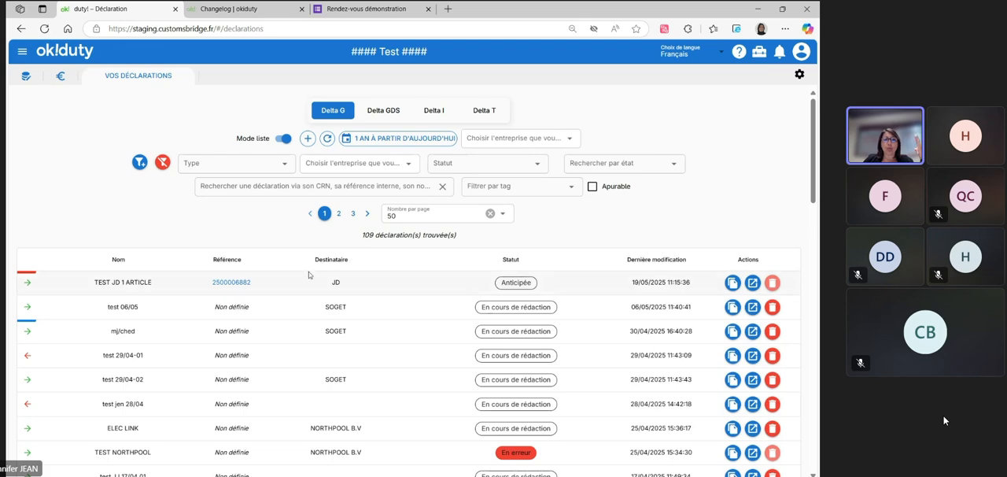
scroll(309, 275, down, 3)
scroll(309, 275, up, 3)
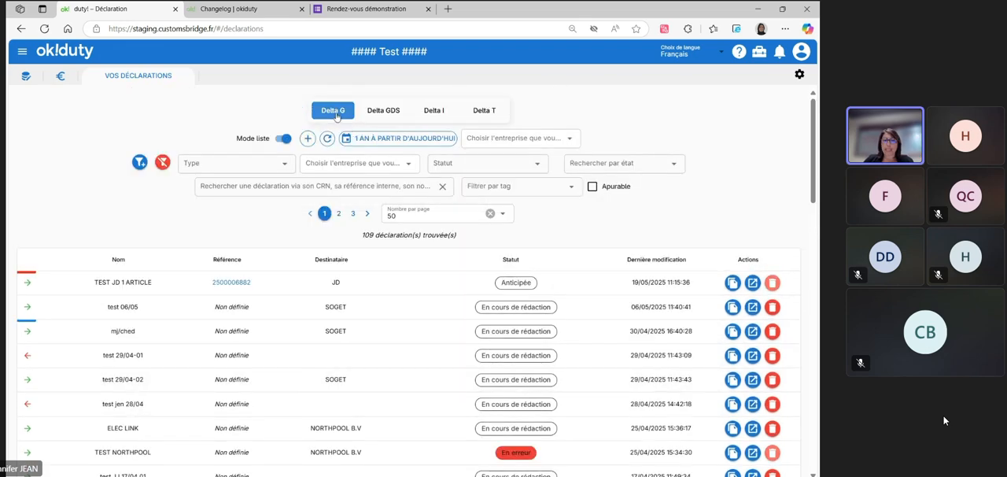
scroll(287, 297, down, 3)
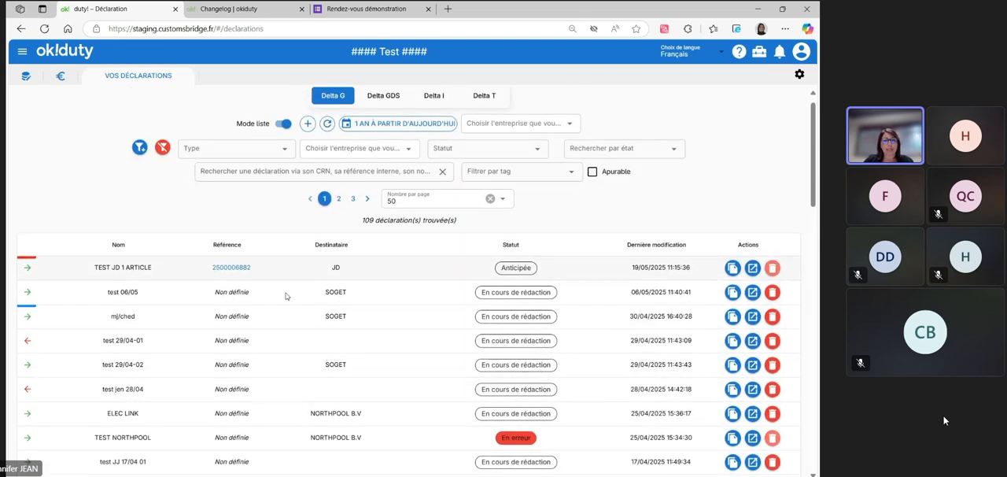
scroll(286, 297, down, 6)
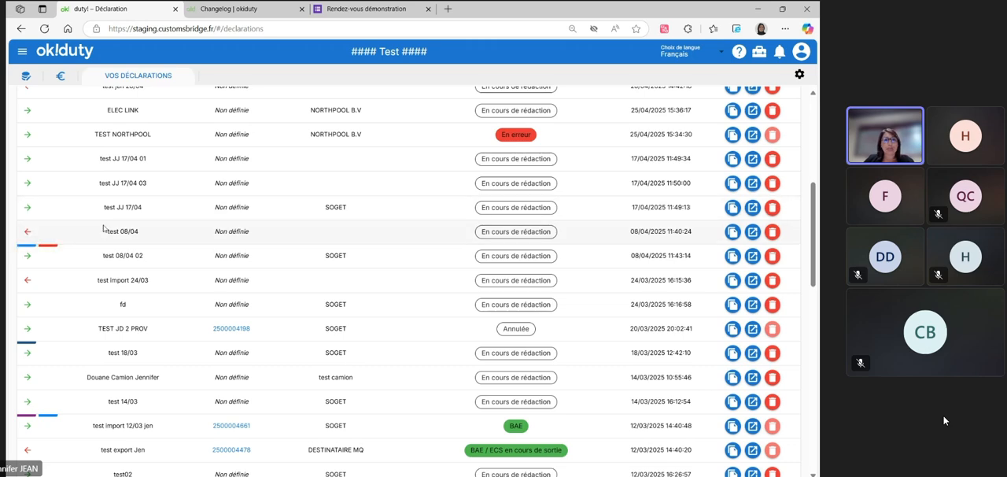
scroll(355, 319, up, 5)
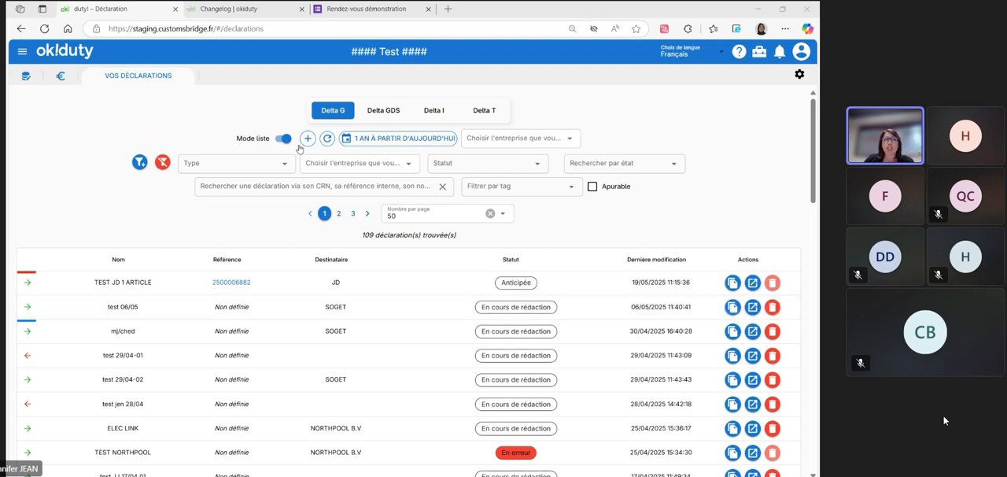
Turn off Mode liste for the Delta G declarations and look over the declaration cards
click(281, 139)
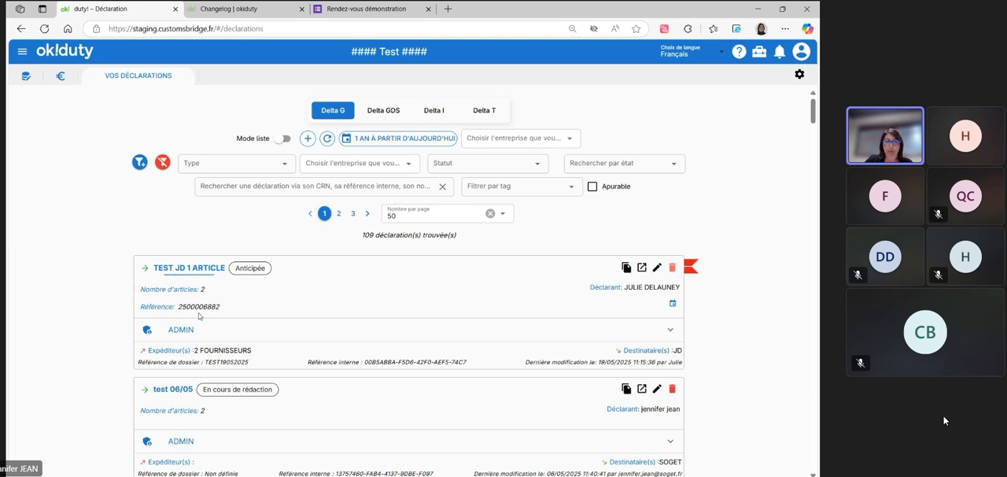
scroll(481, 324, down, 3)
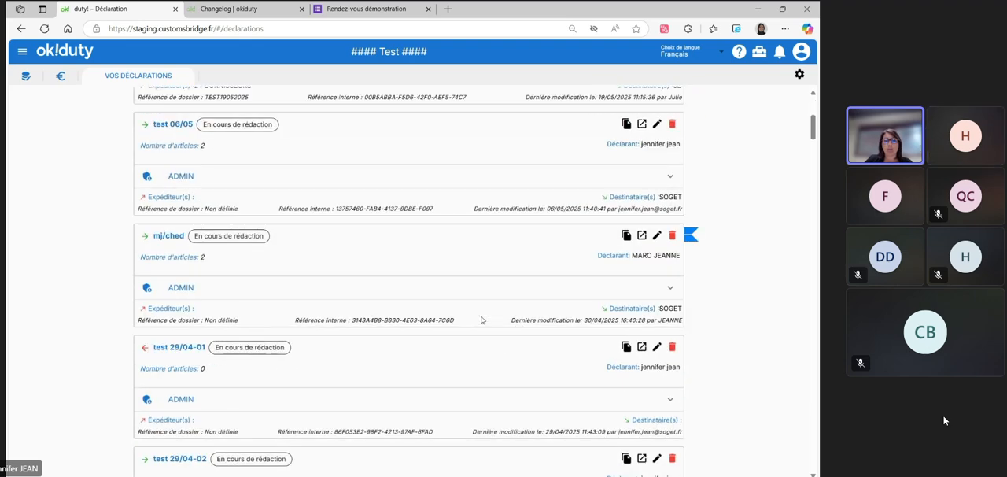
scroll(482, 319, up, 3)
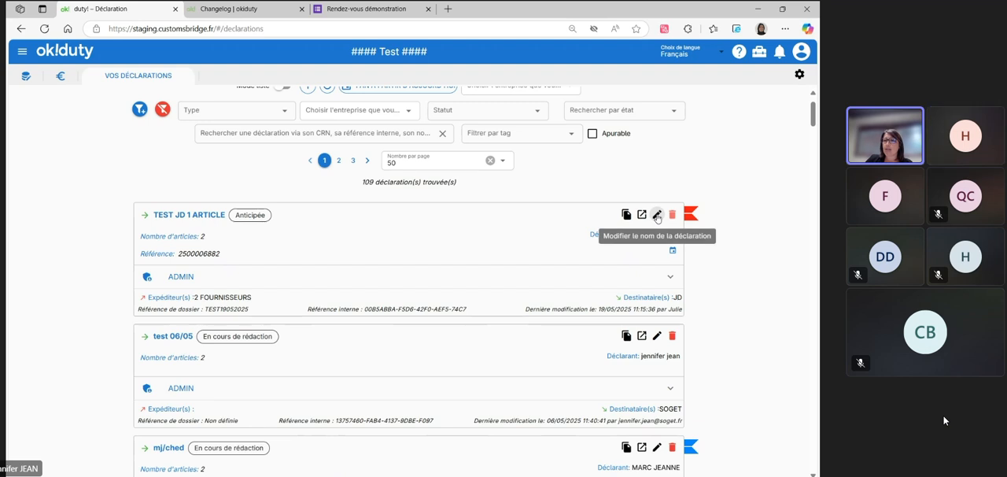
click(657, 215)
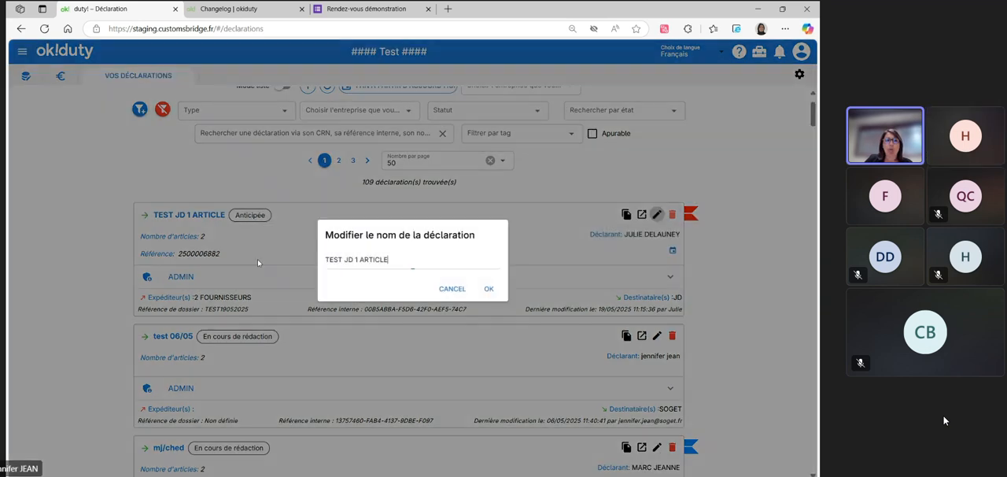
drag(326, 259, 412, 257)
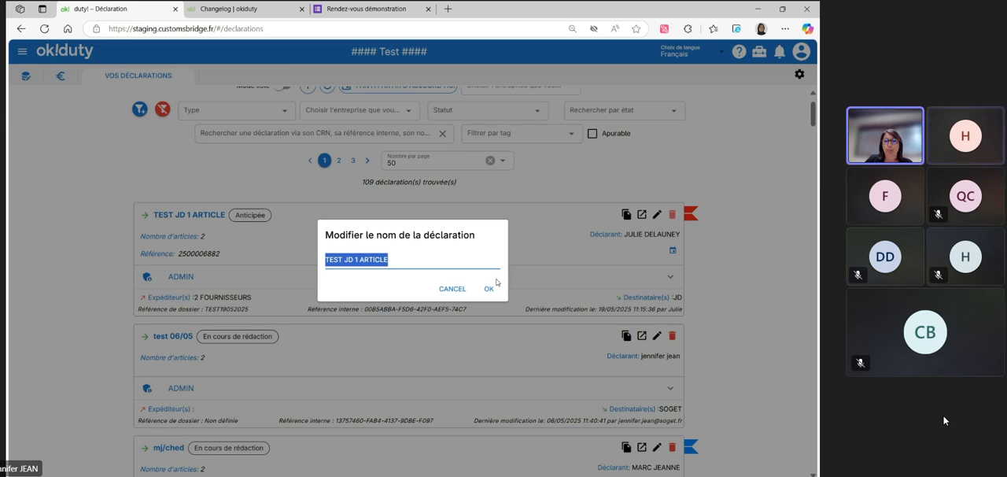
click(453, 289)
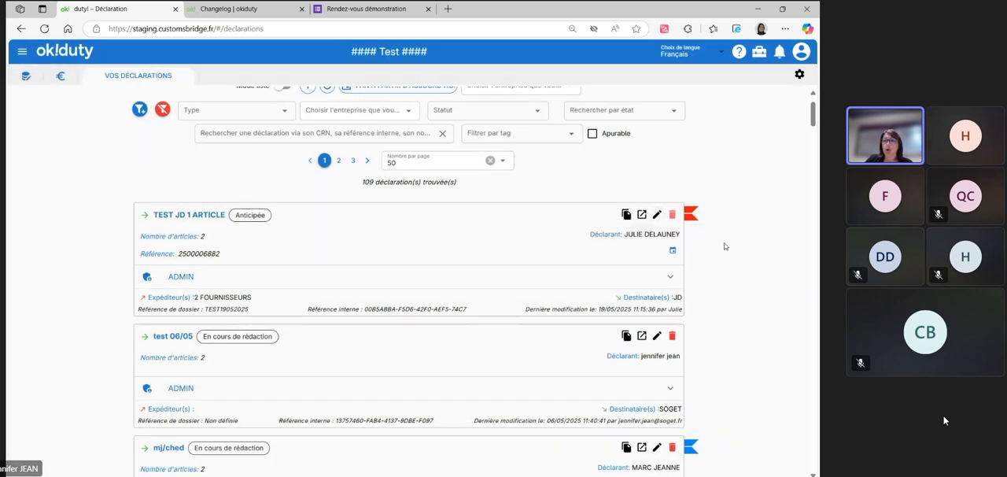
scroll(574, 262, up, 1)
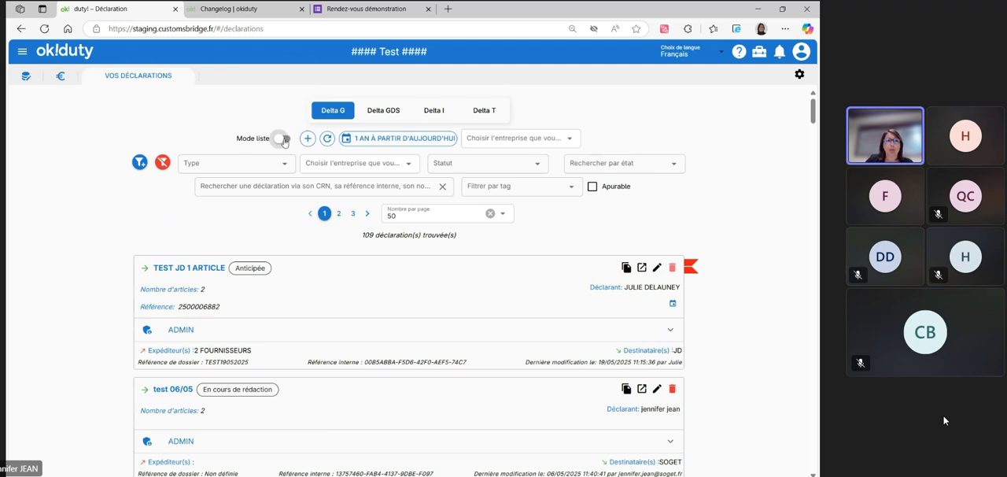
Turn Mode liste back on for the Delta G declarations and look over the list
click(282, 140)
scroll(267, 336, down, 1)
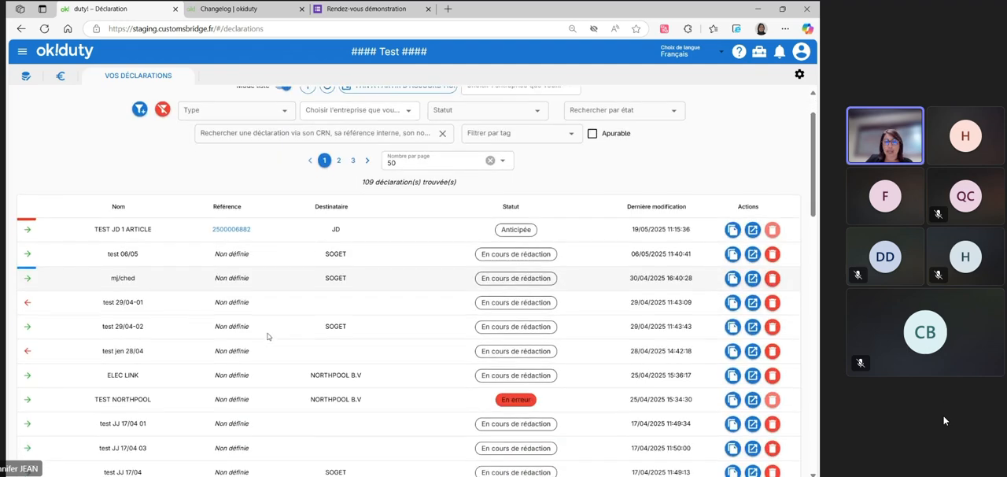
scroll(267, 336, up, 1)
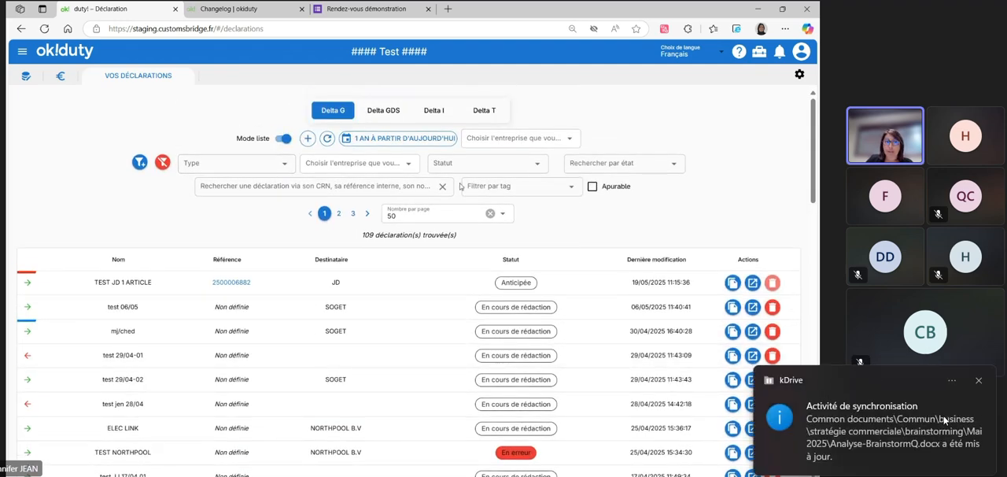
Examine the Statut filter choices and the advanced search field for the Delta G declarations, dismissing the kDrive notification
click(139, 163)
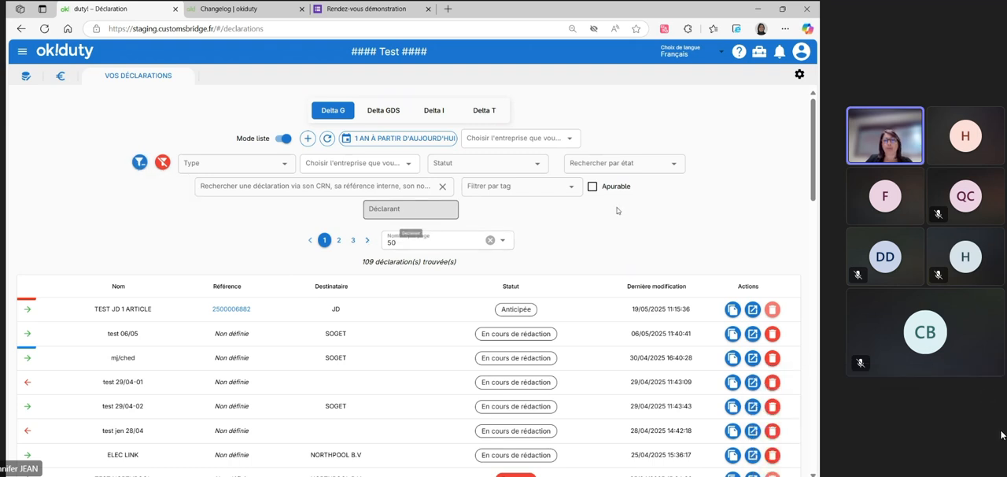
click(139, 163)
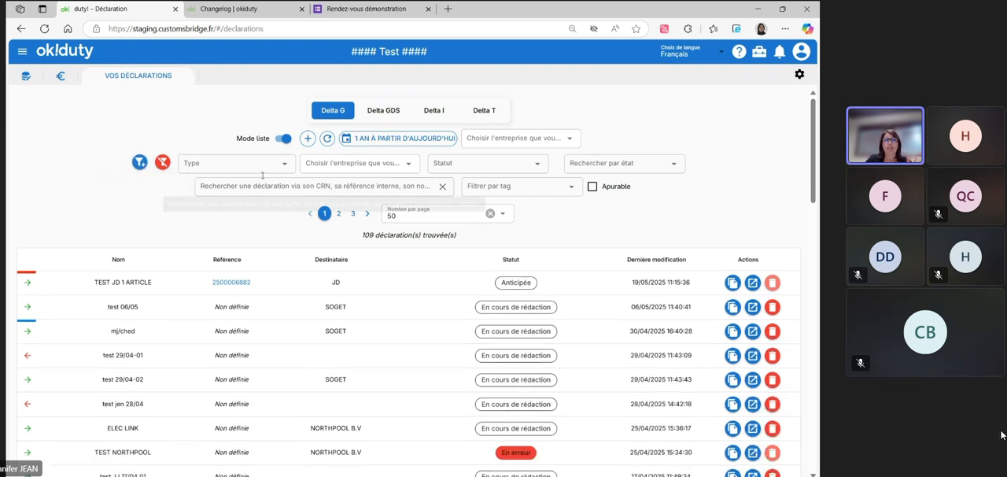
click(489, 166)
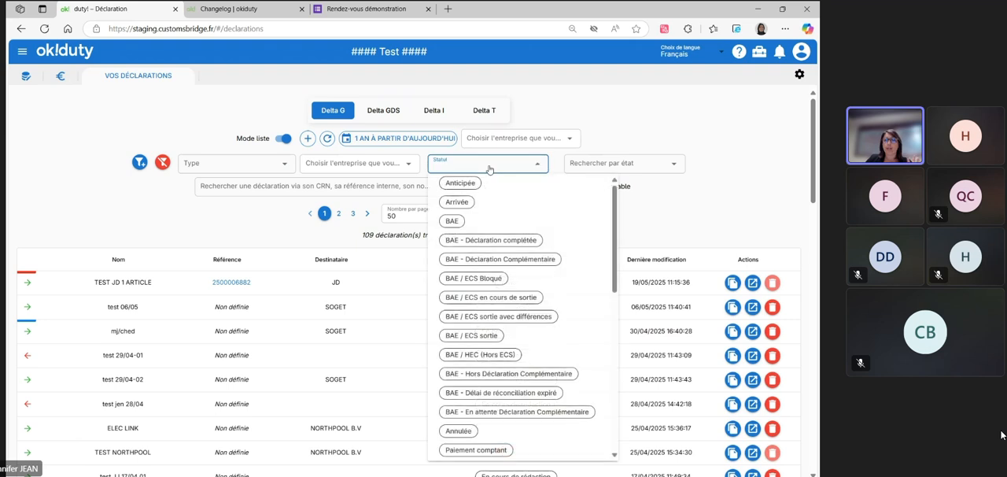
click(276, 193)
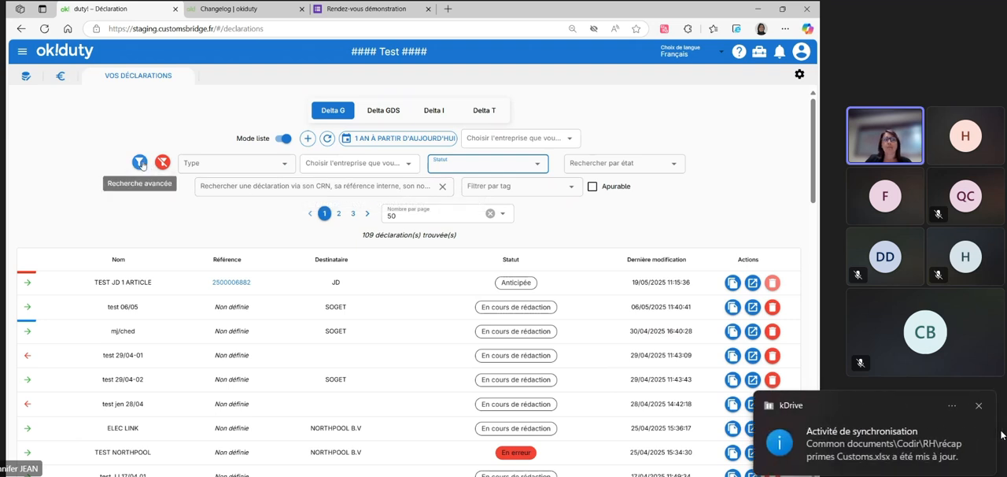
click(979, 409)
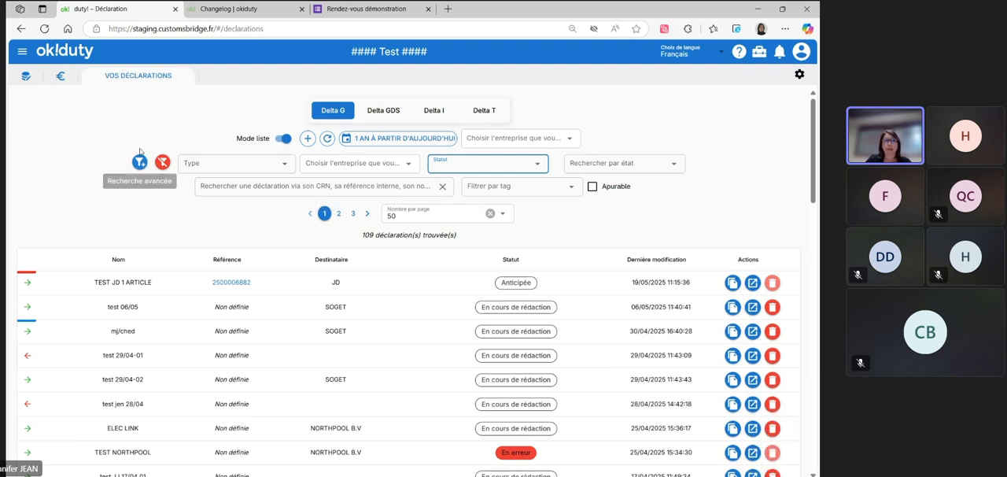
click(140, 162)
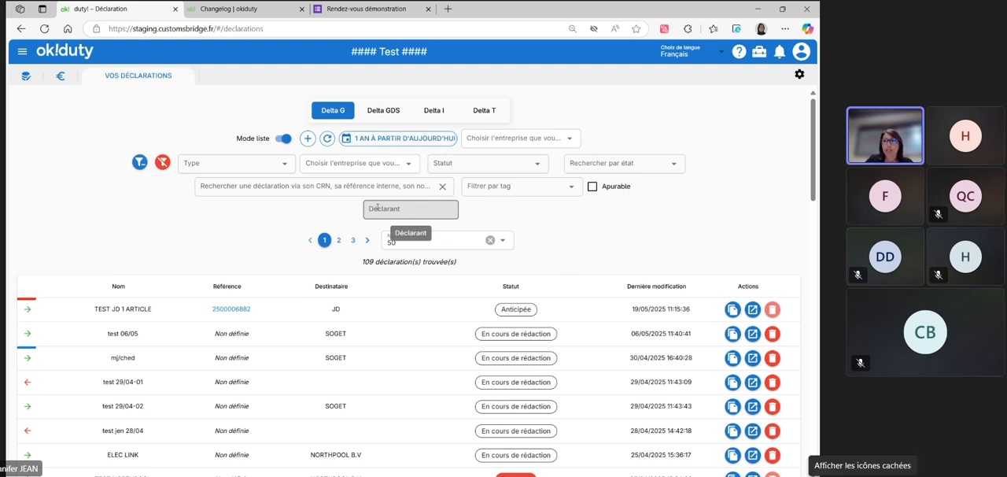
Add Agence, Destinataire and Régime sollicité to the search fields in the Declaration preferences and close them
click(800, 74)
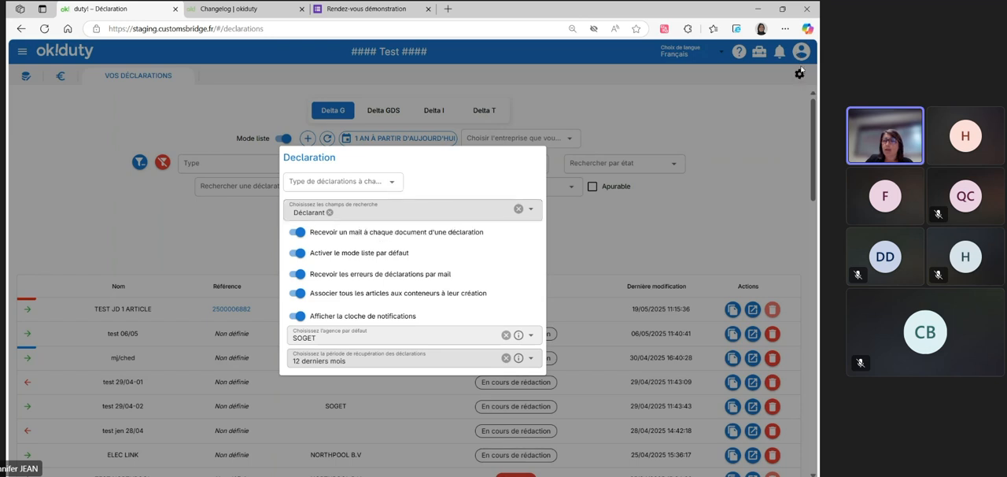
click(357, 212)
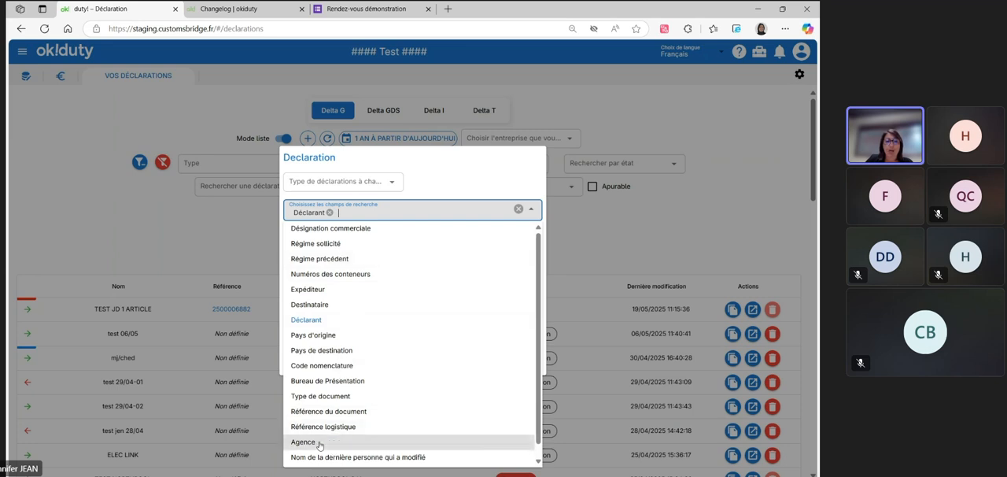
click(319, 443)
click(322, 304)
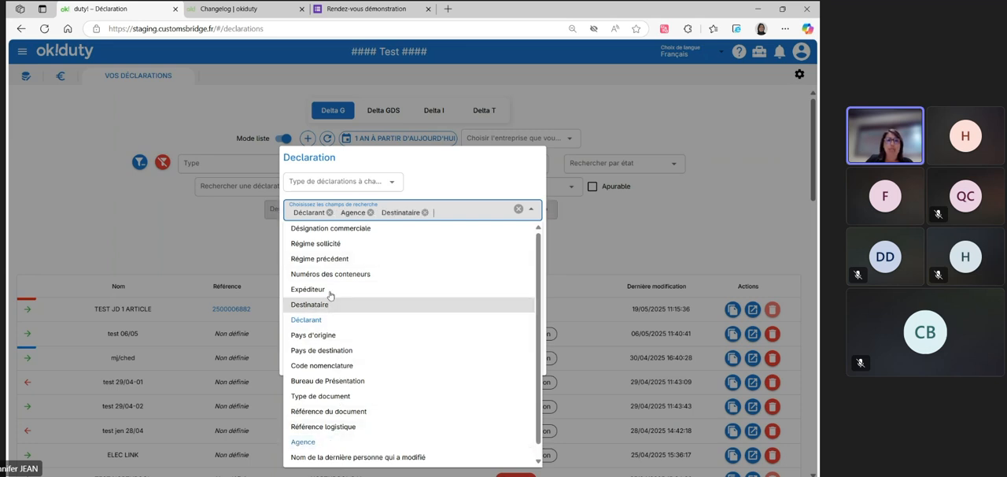
click(330, 244)
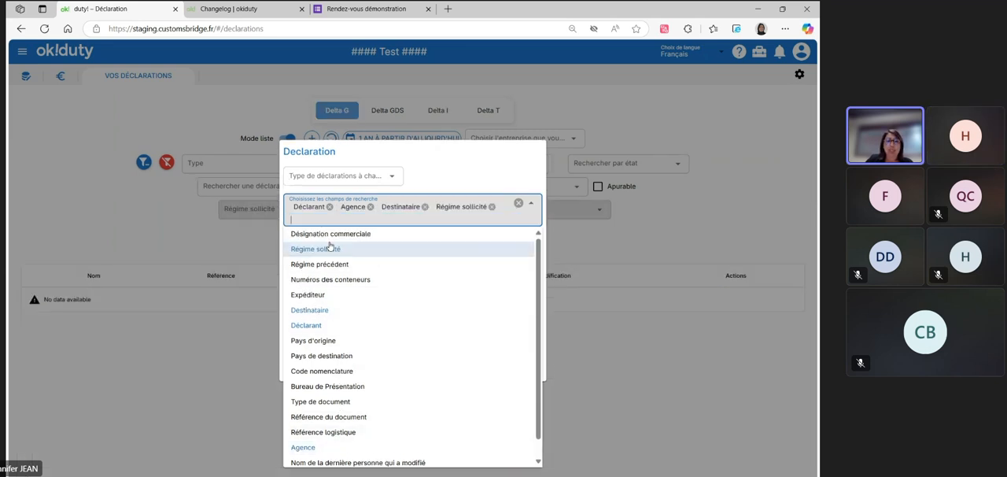
click(144, 208)
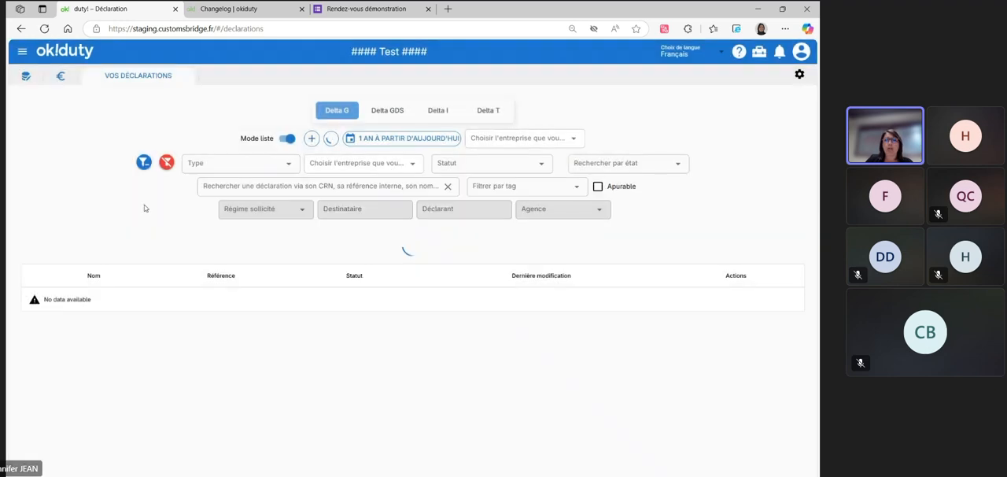
Inspect the Régime sollicité choices and the Déclarant field in the advanced search, and hide the advanced search fields
click(246, 210)
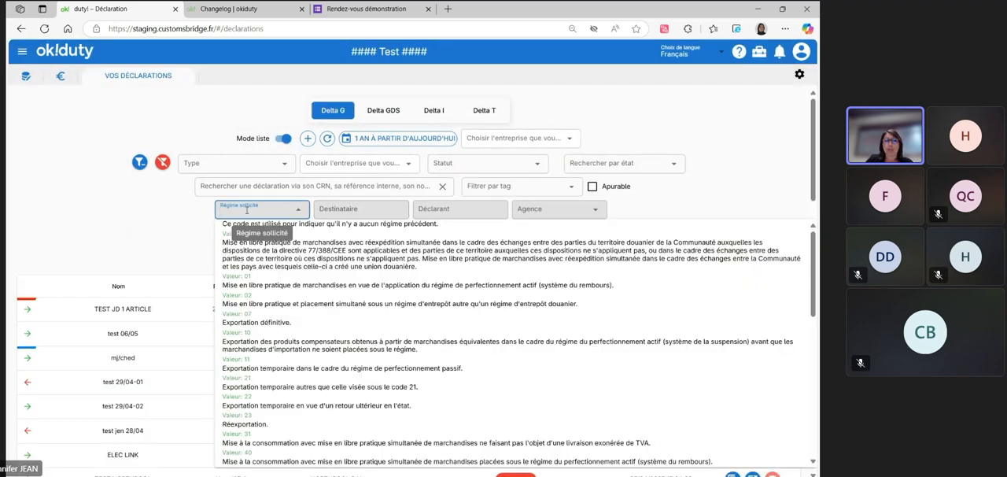
click(247, 210)
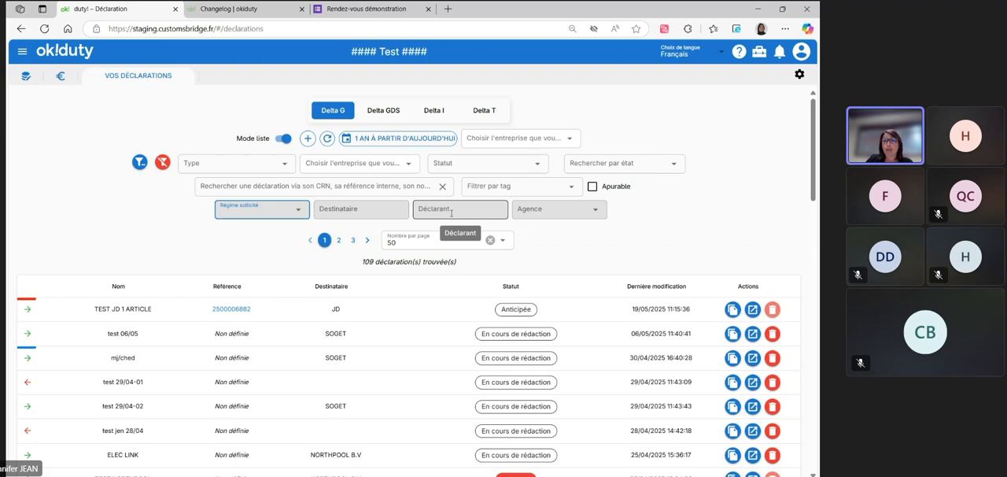
click(451, 212)
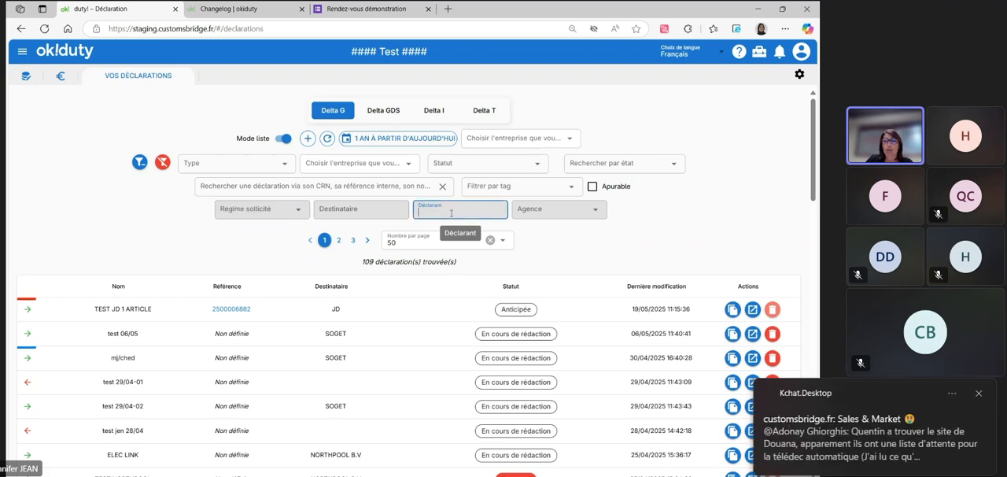
scroll(459, 237, down, 2)
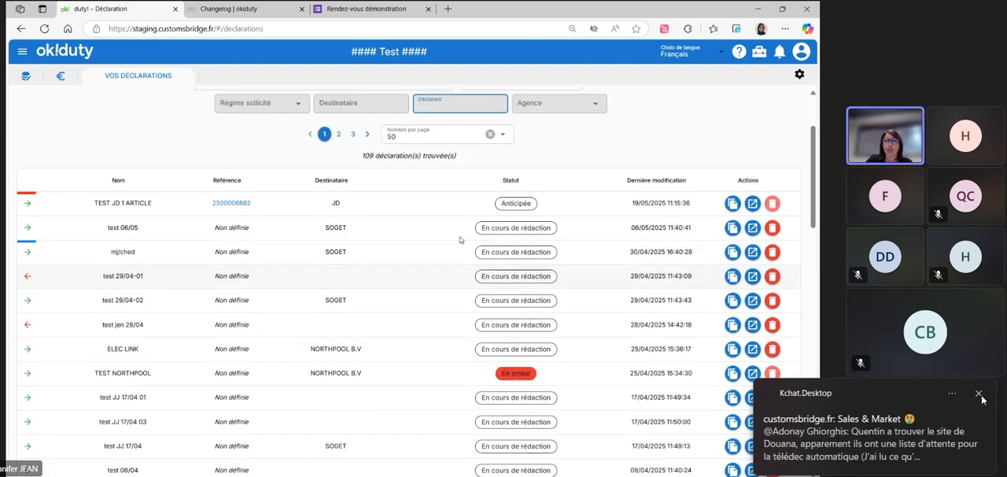
scroll(457, 425, up, 2)
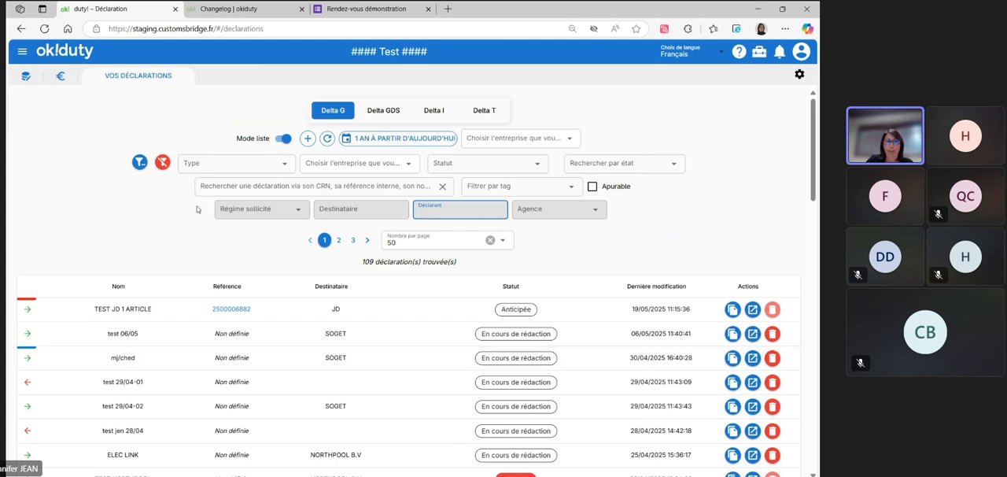
click(140, 162)
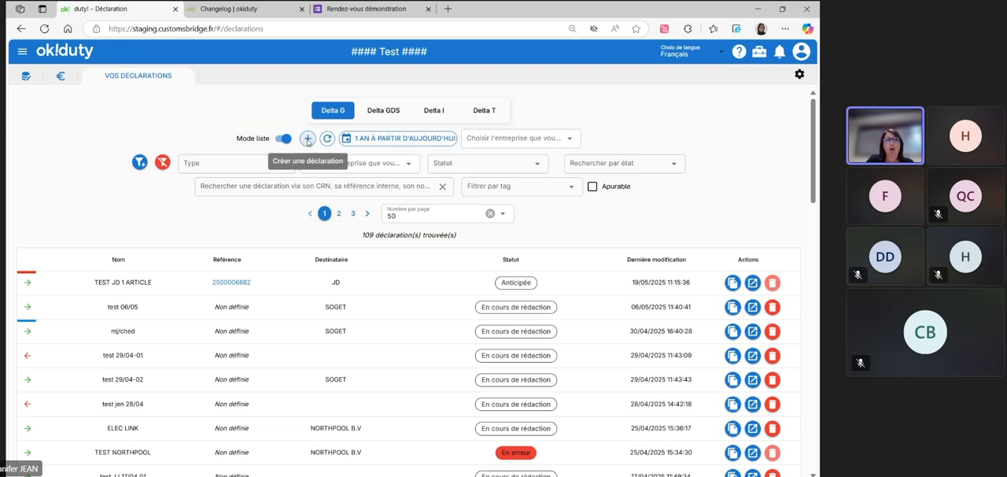
Start an Exportation declaration named test 22/05 for the SOGET agency, view the model choice and dismiss the creation dialog
click(308, 139)
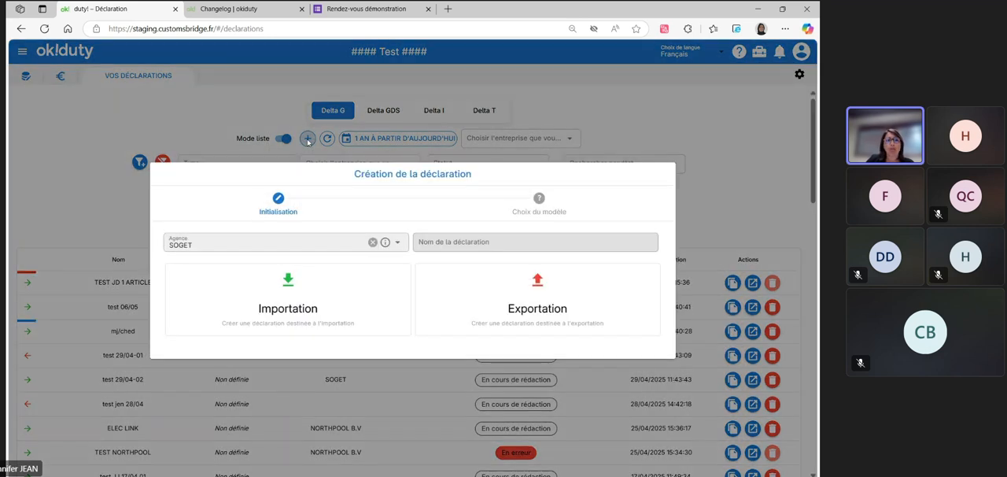
click(210, 244)
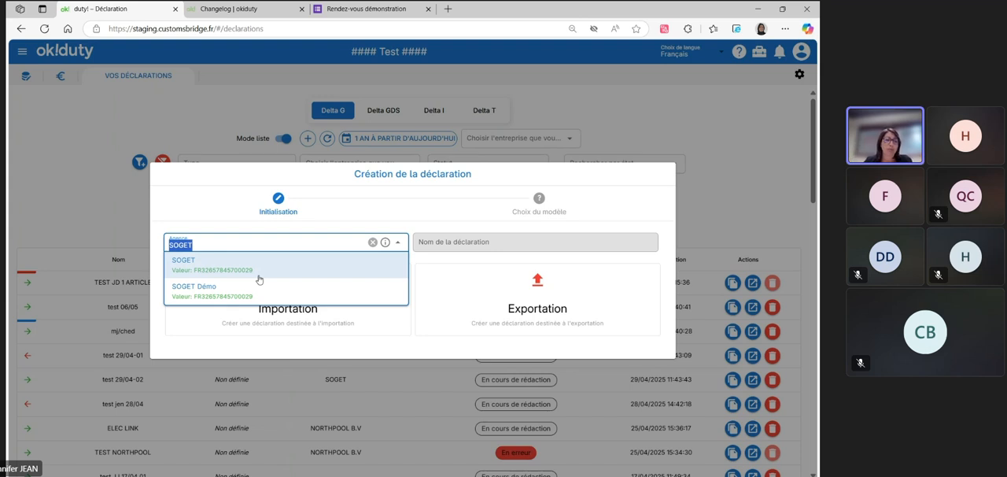
click(242, 245)
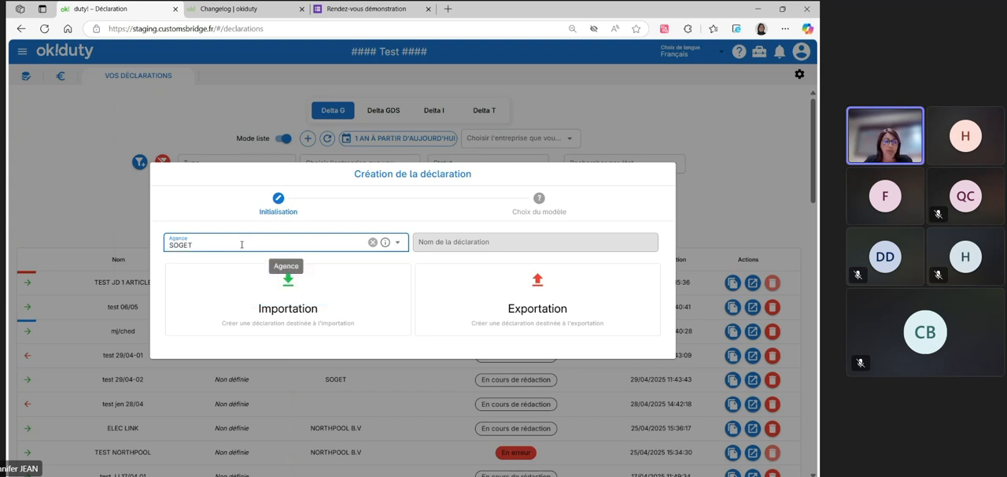
click(492, 241)
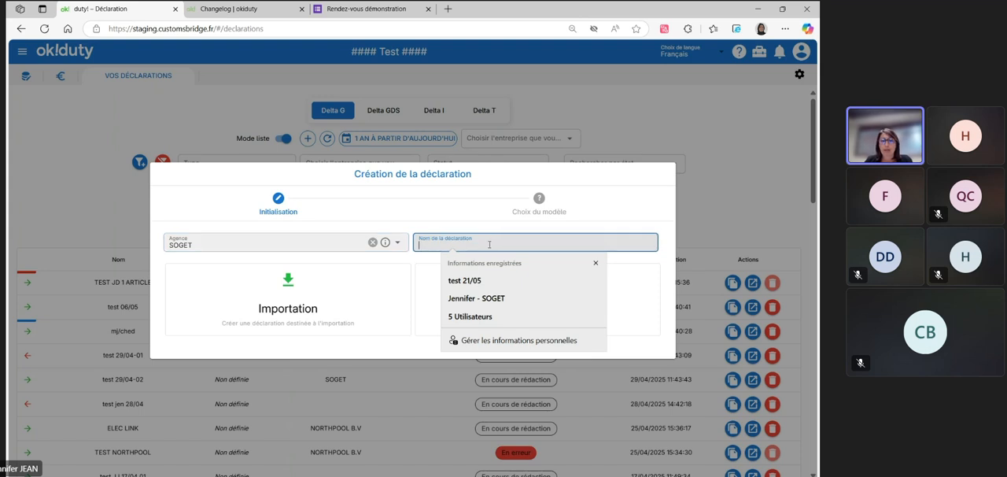
text(test)
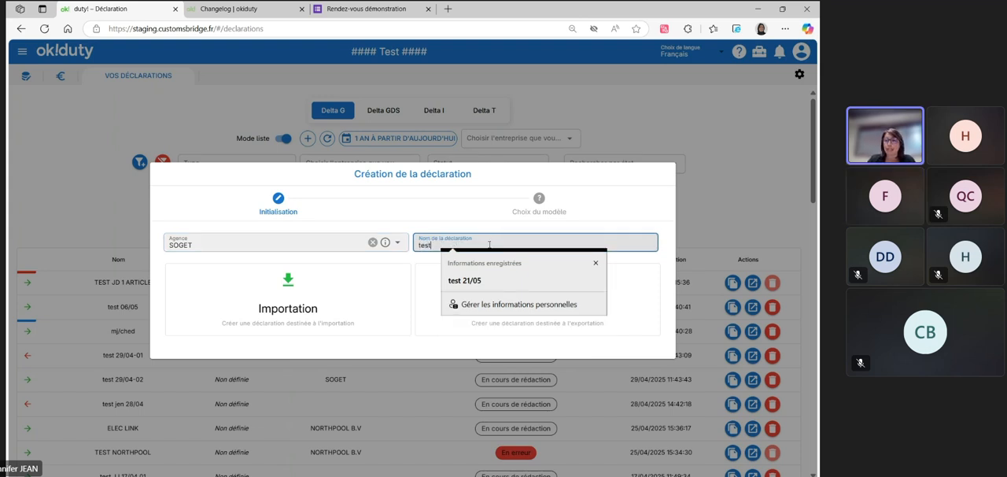
text( 22/05)
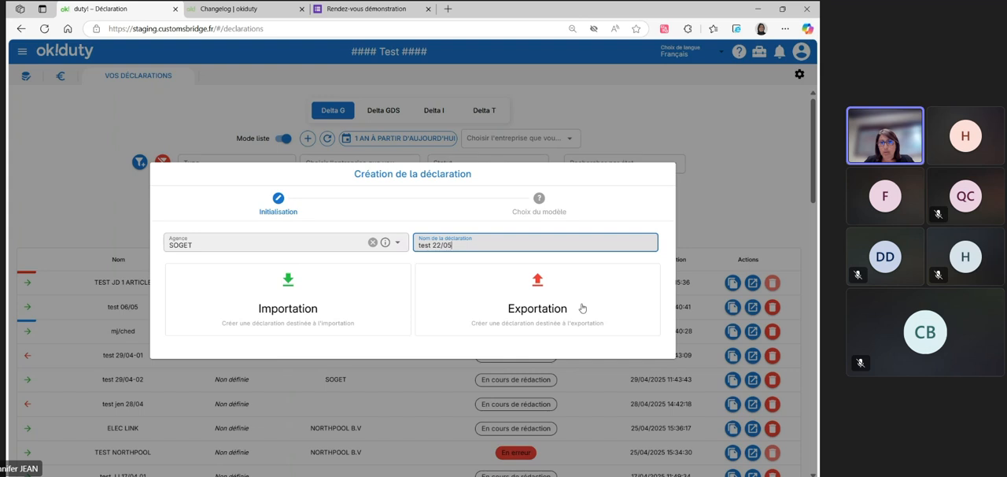
click(533, 316)
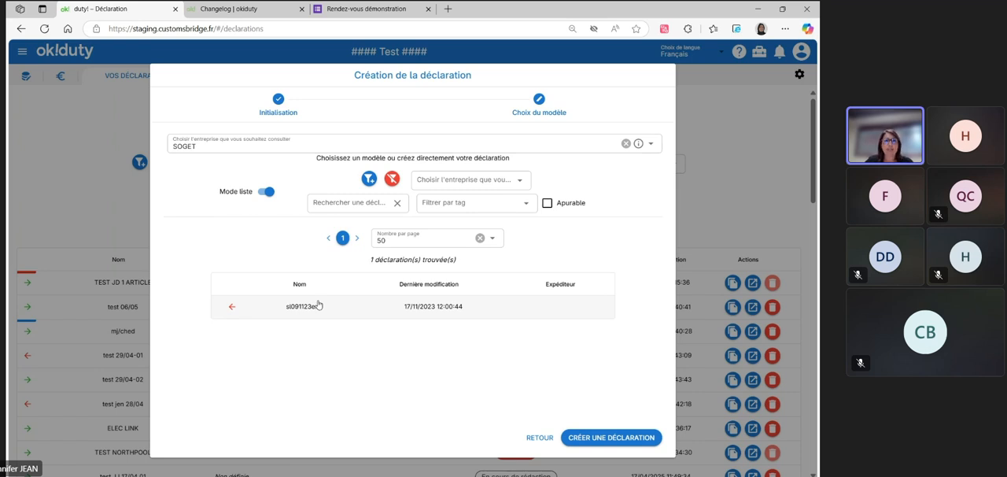
click(744, 178)
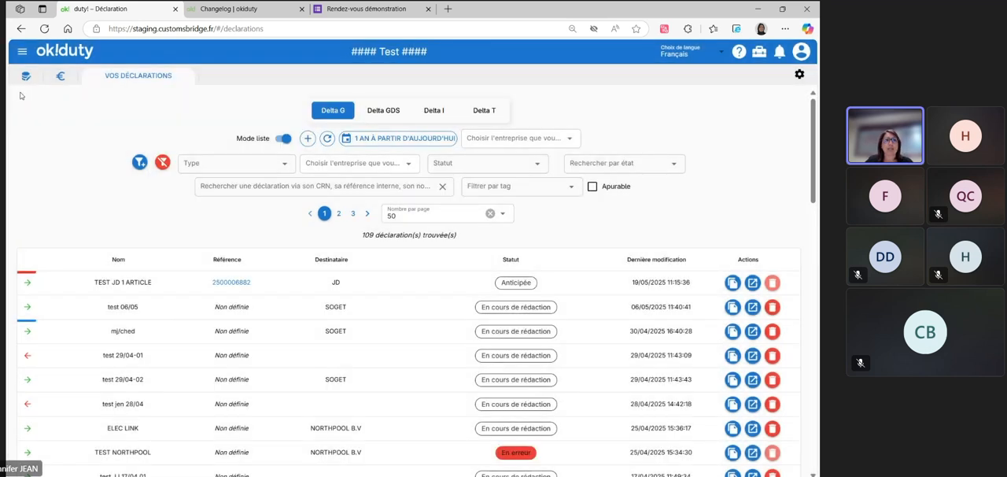
View the saved Articles, Tiers and Declarations models in the declaration reference data
click(24, 79)
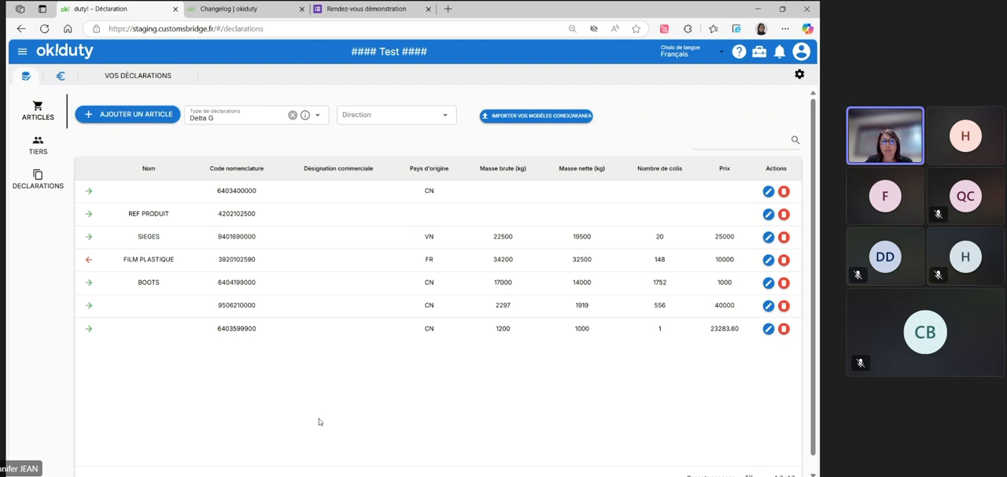
click(45, 152)
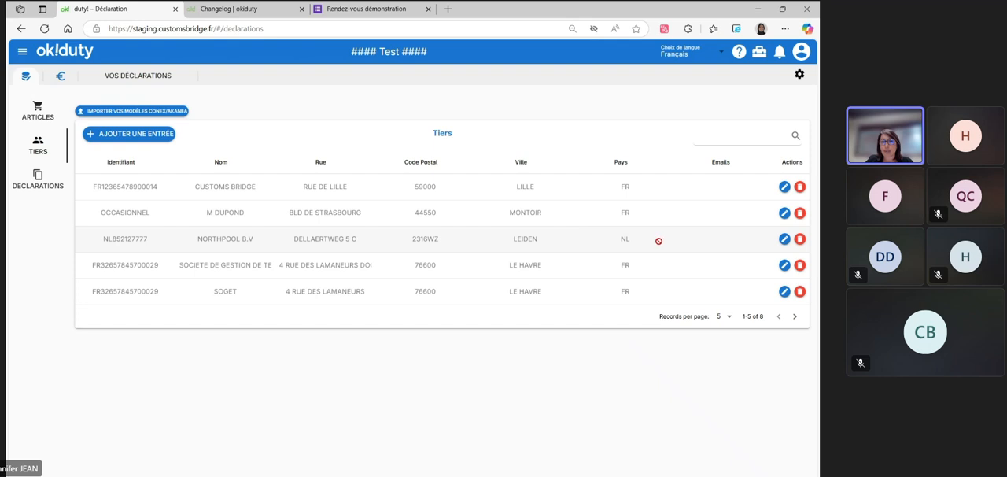
click(34, 183)
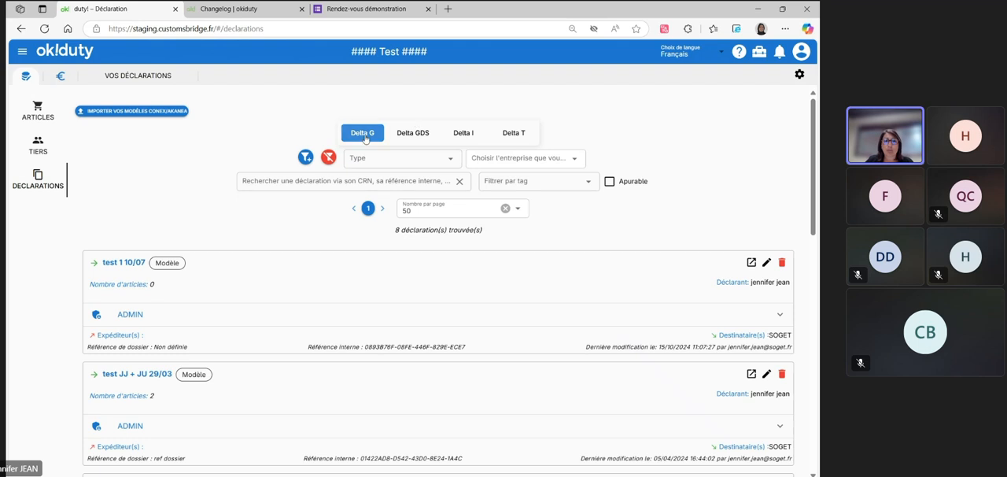
View the Delta T declaration models, return to Delta G and look through its model cards
click(511, 133)
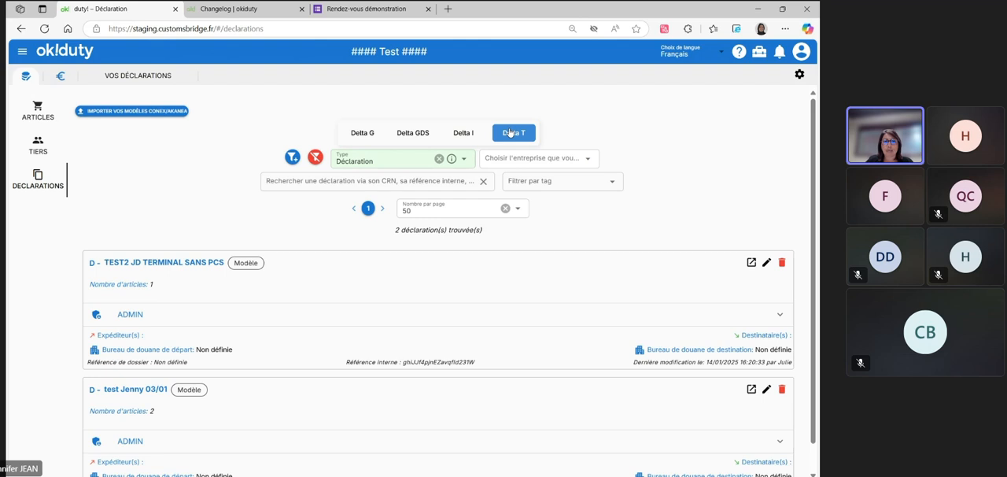
click(363, 133)
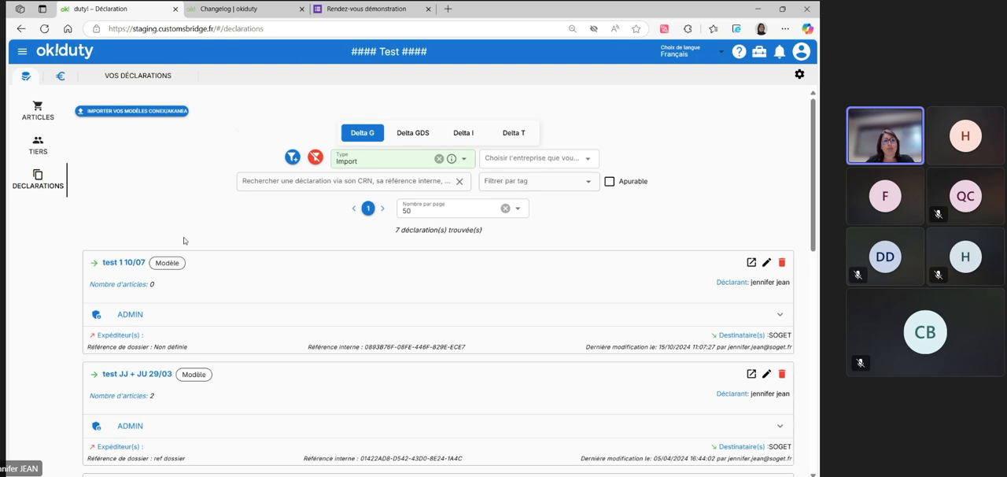
scroll(184, 236, down, 3)
scroll(183, 237, down, 4)
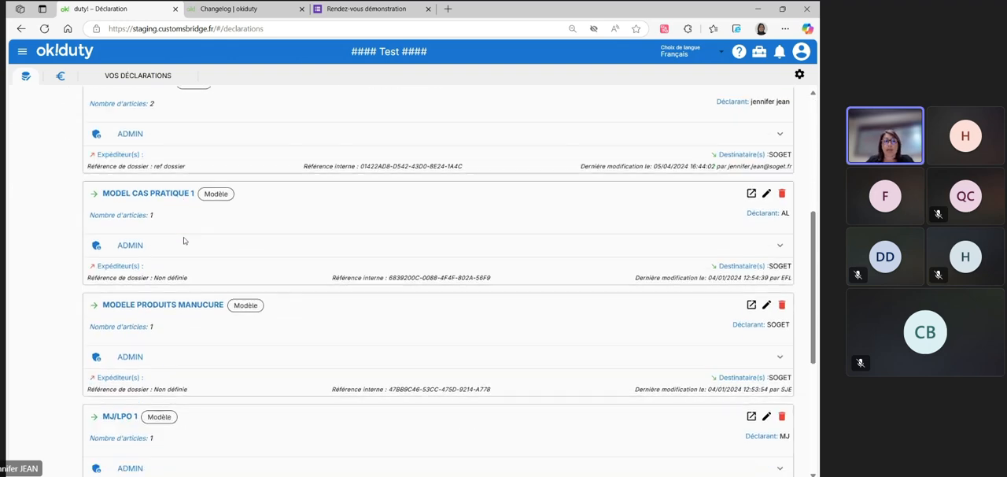
scroll(184, 237, down, 1)
scroll(183, 237, up, 8)
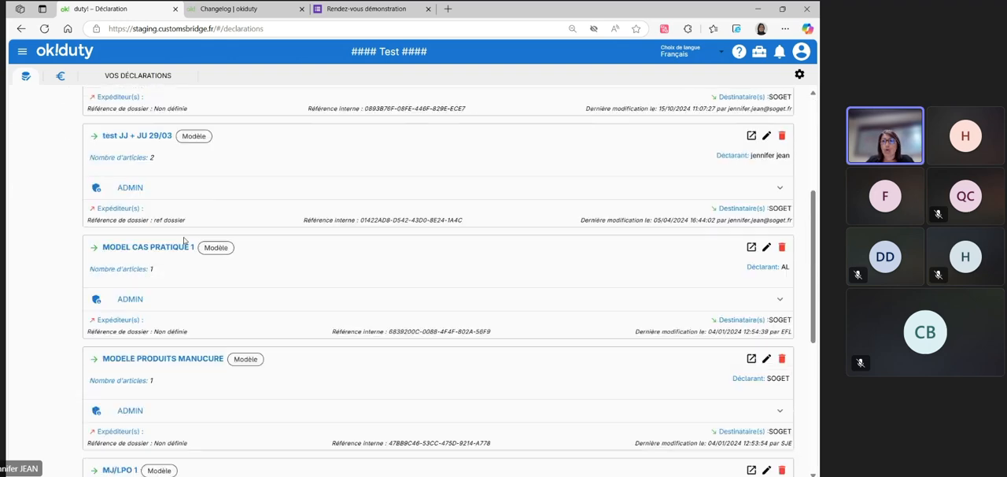
scroll(184, 240, down, 2)
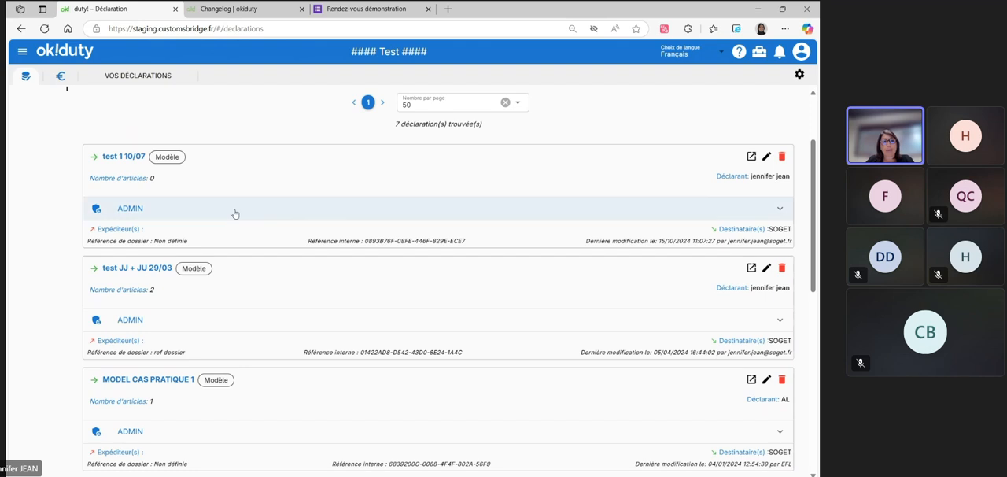
Open the model test 1 10/07, look through its pre-filled sections and return to the declarations list
click(112, 157)
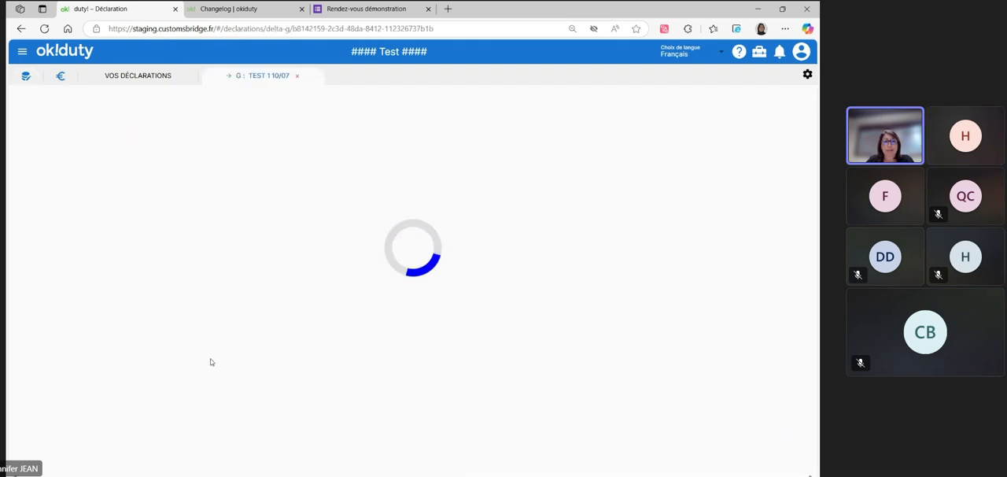
scroll(228, 227, down, 3)
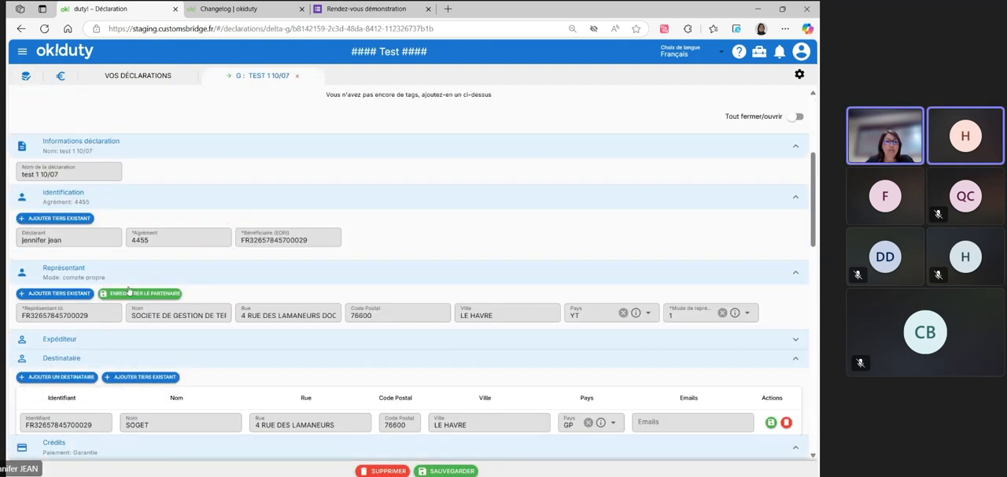
scroll(556, 329, down, 2)
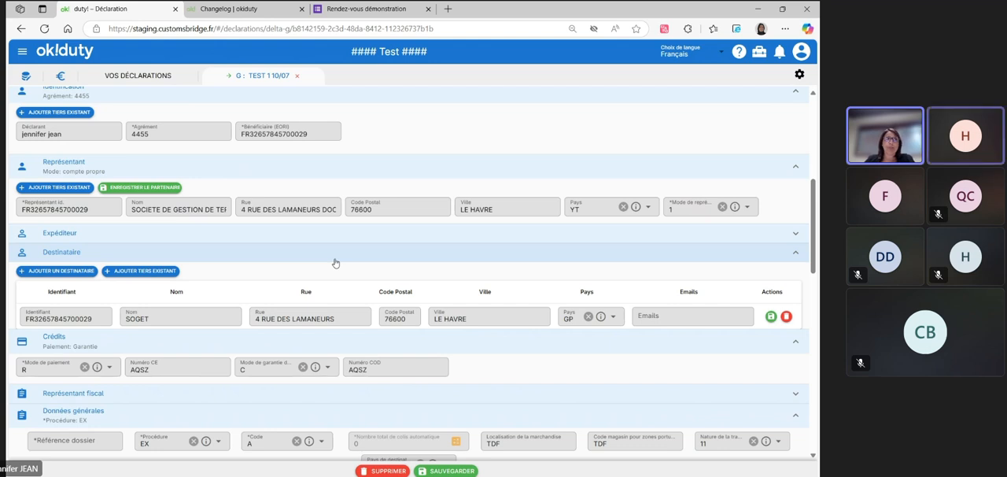
click(135, 73)
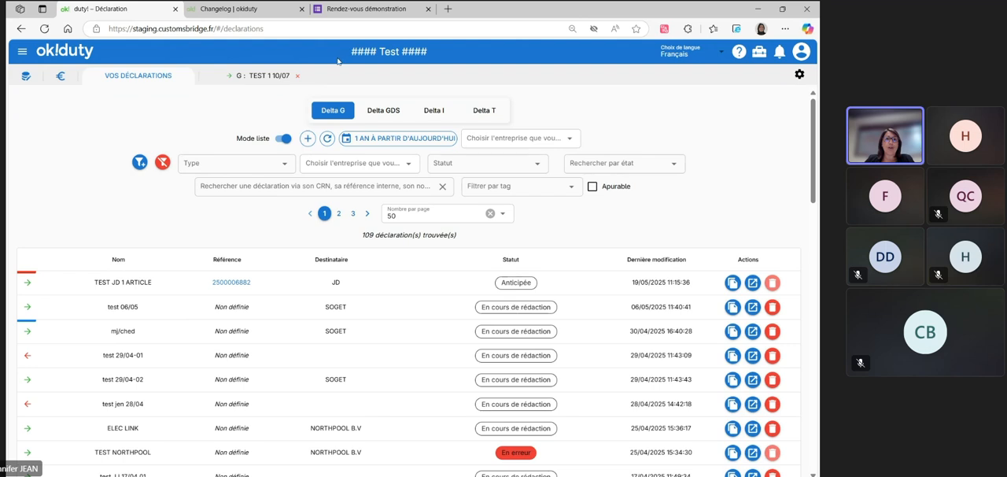
Filter the Delta G declarations by type Import and status BAE
click(252, 163)
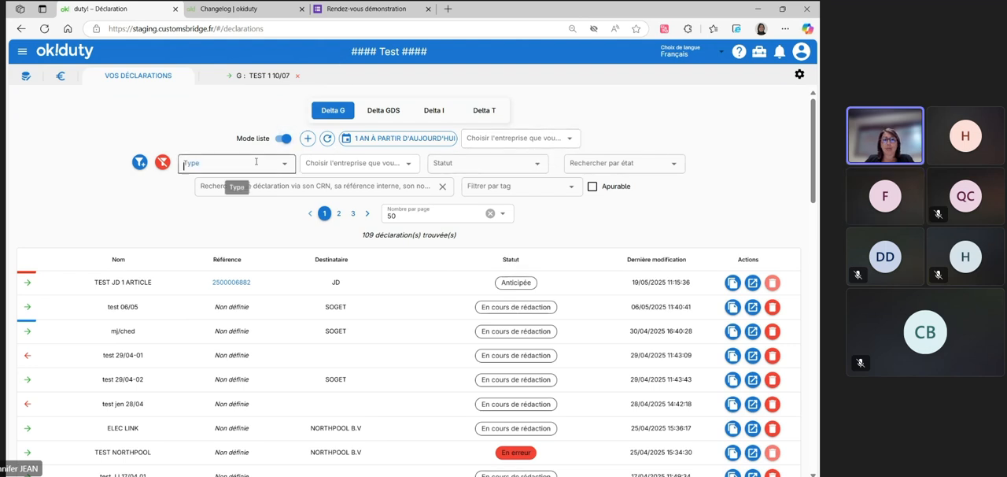
click(206, 179)
click(497, 167)
click(469, 222)
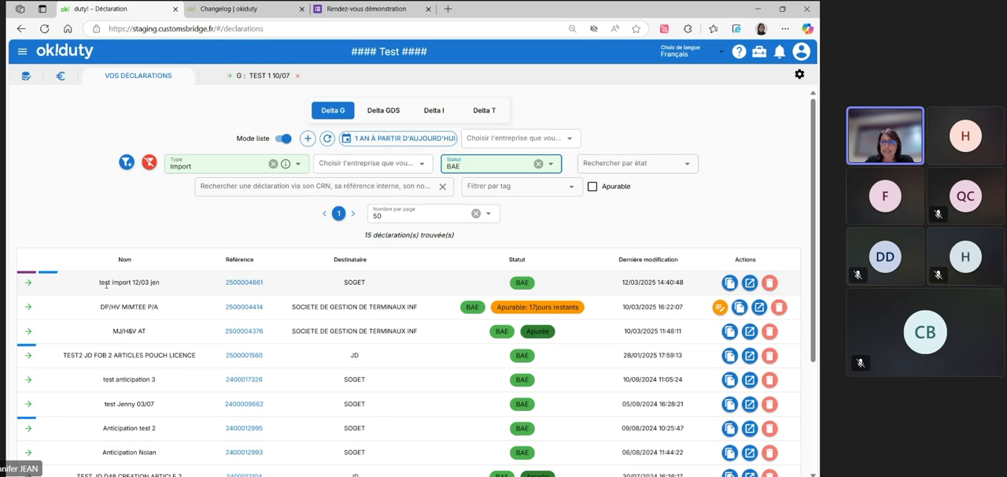
Open the test import 12/03 declaration and look through its sections down to the attached document references
click(750, 282)
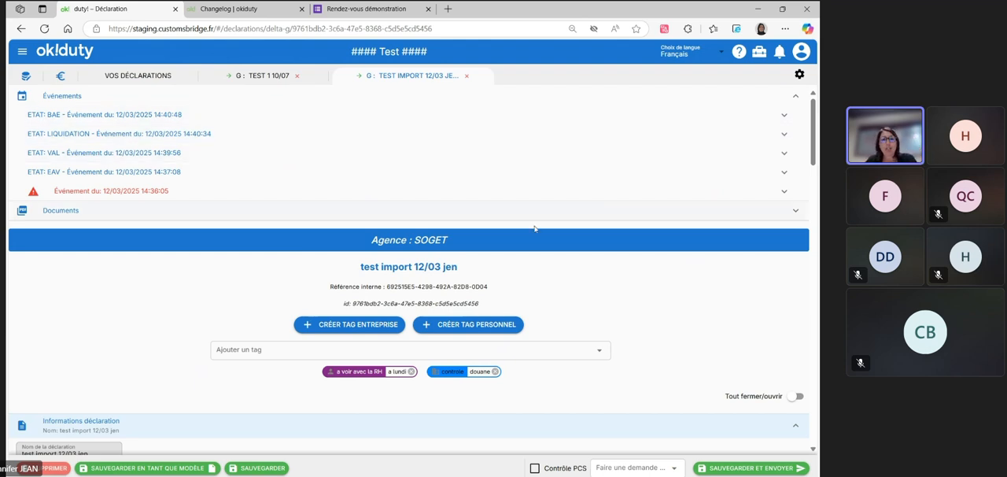
scroll(495, 144, down, 3)
scroll(545, 223, down, 10)
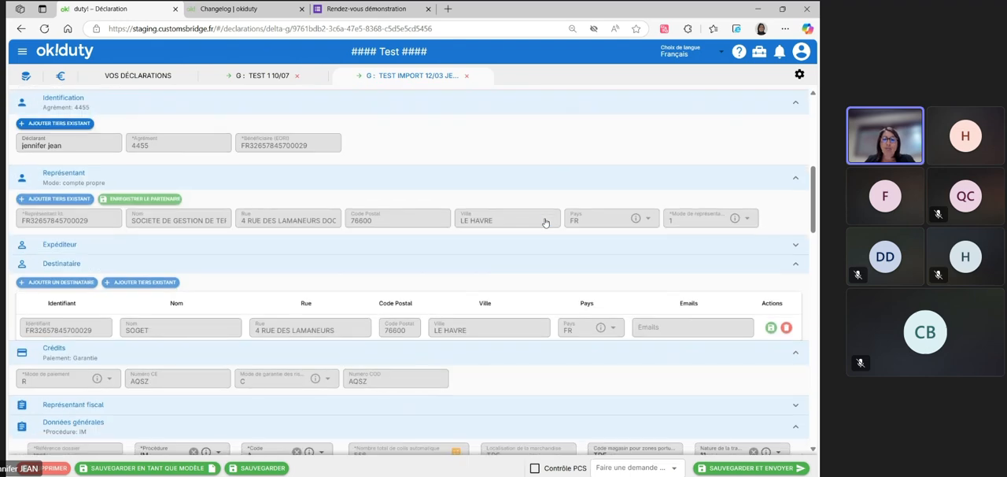
scroll(545, 224, down, 10)
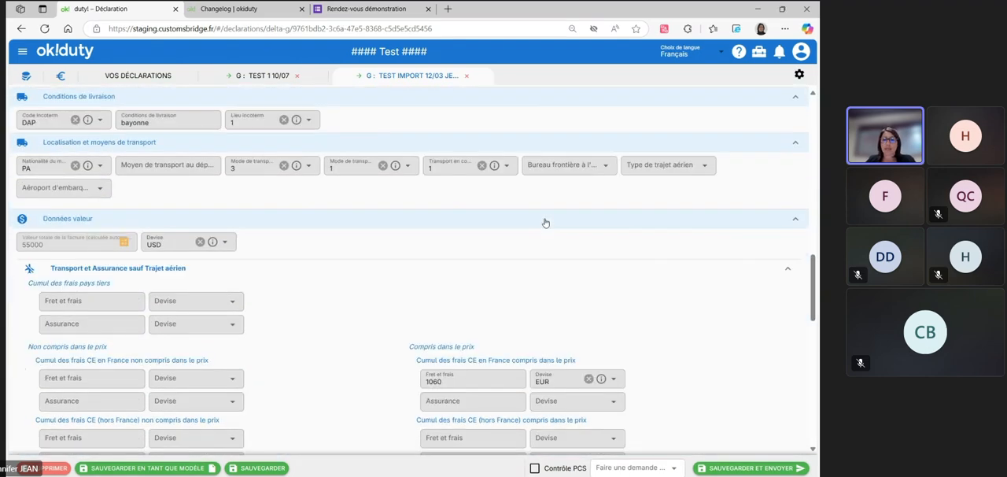
scroll(546, 223, down, 3)
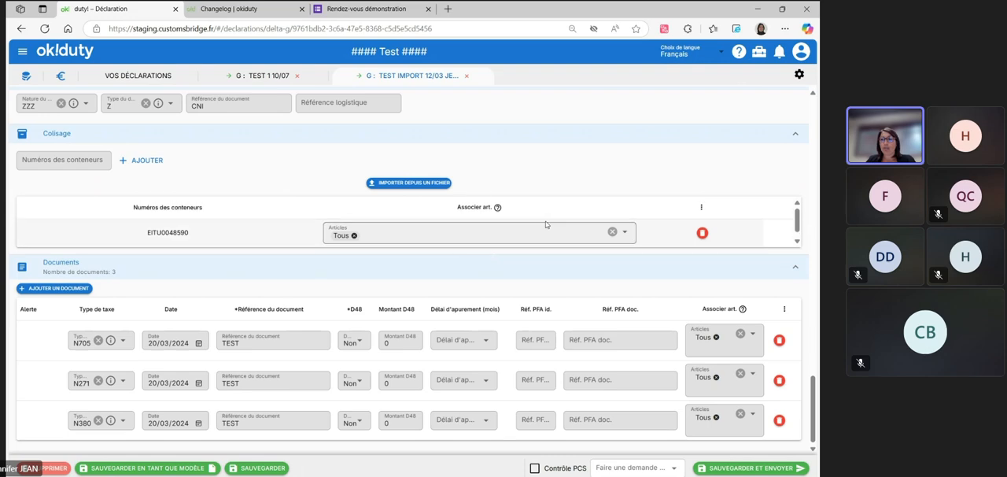
scroll(746, 183, up, 10)
scroll(744, 189, up, 10)
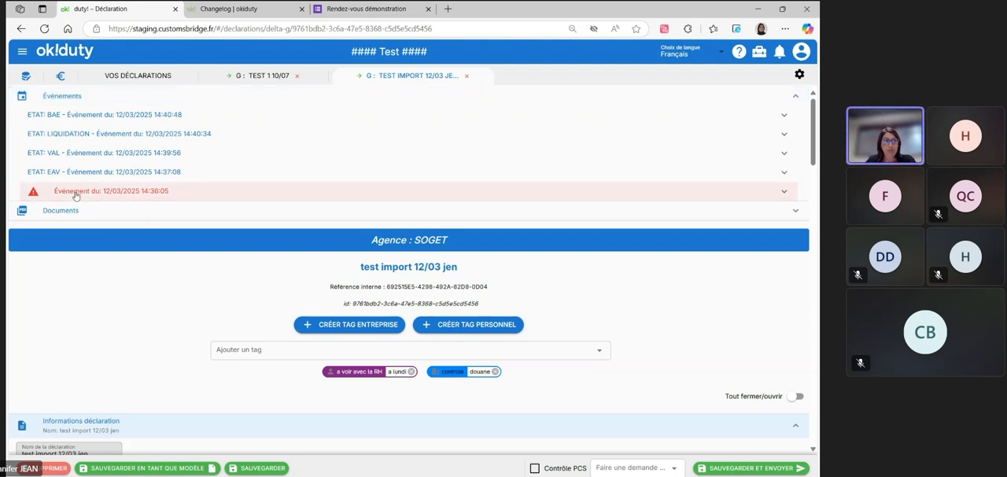
Examine the details of the declaration's error event of 14:36:05, its LIQUIDATION event and its BAE event
click(75, 193)
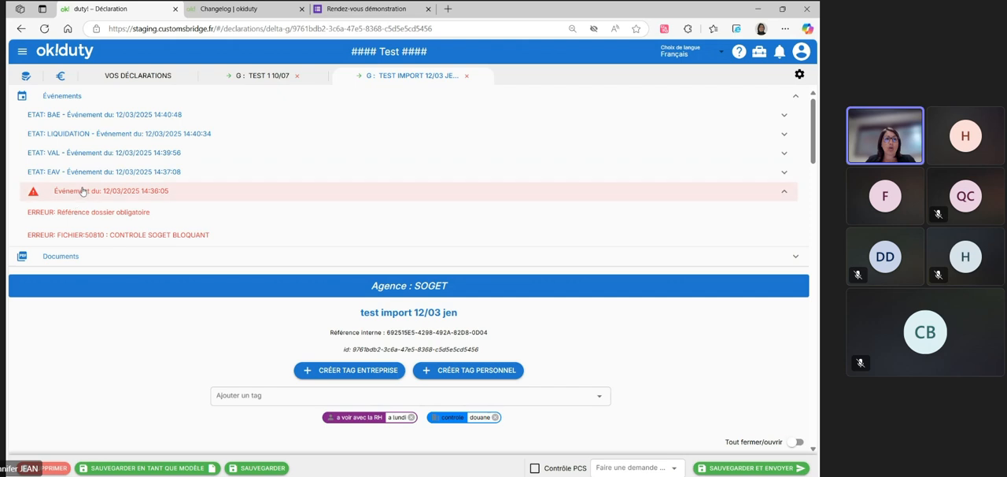
click(83, 191)
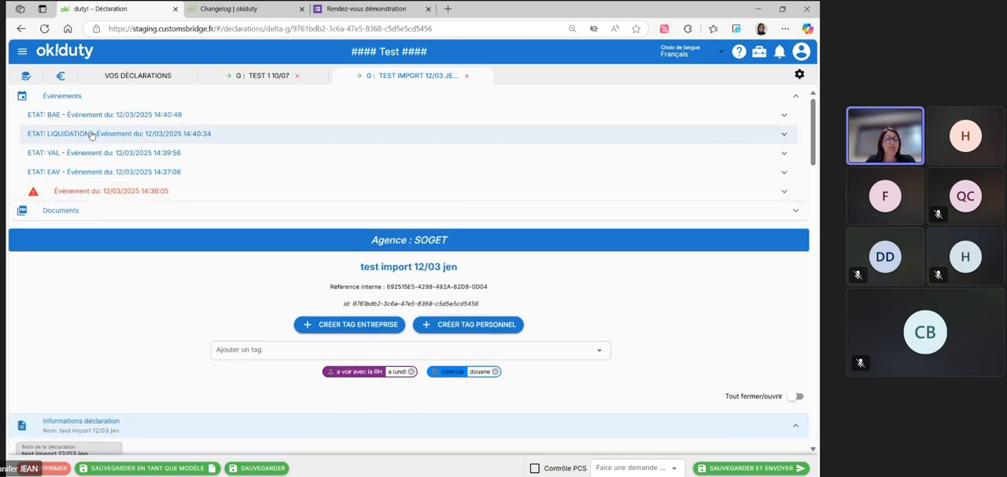
click(91, 134)
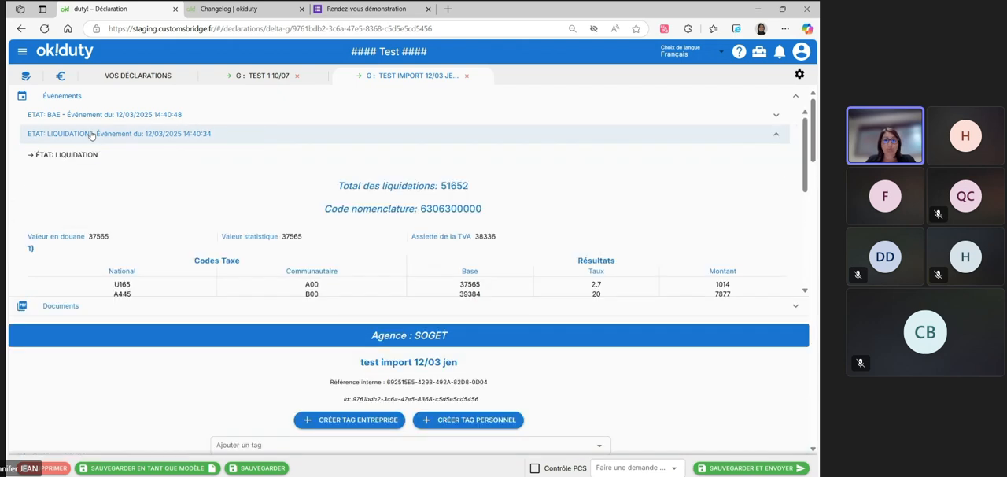
scroll(355, 226, down, 5)
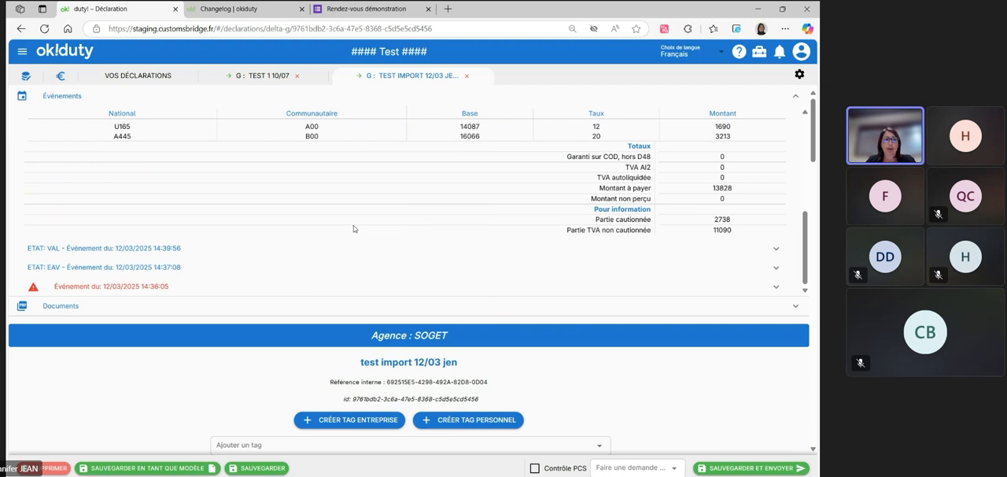
scroll(353, 228, up, 5)
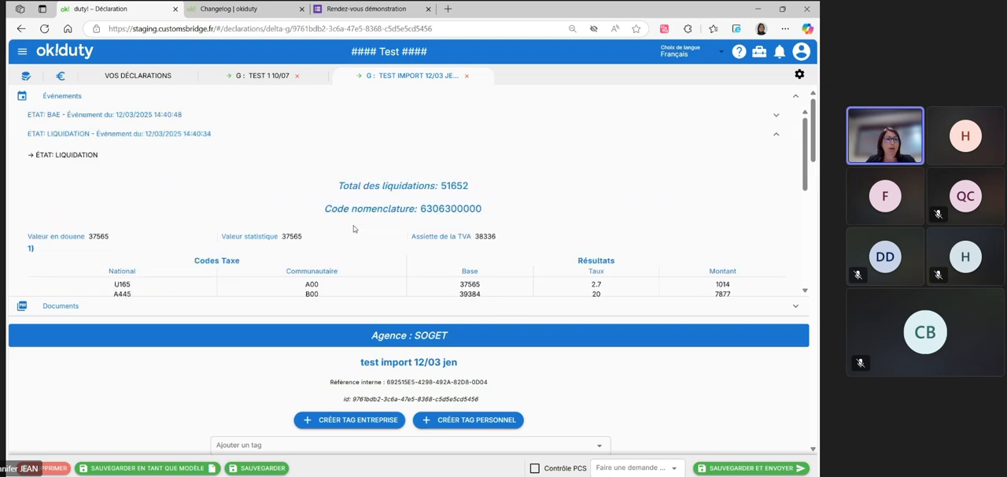
click(54, 115)
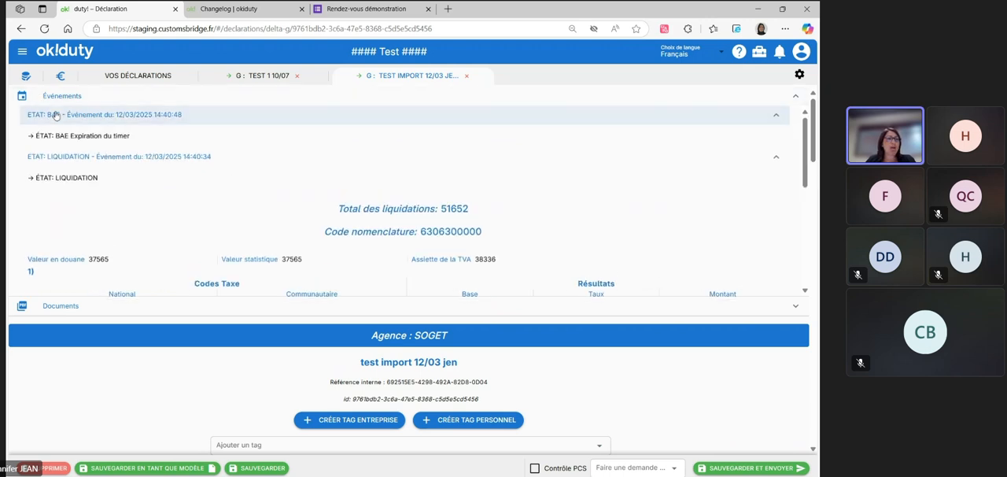
Preview both pages of the BAE document in the declaration's Documents section, and inspect the add-document dialog without uploading a file
click(63, 307)
scroll(200, 301, down, 3)
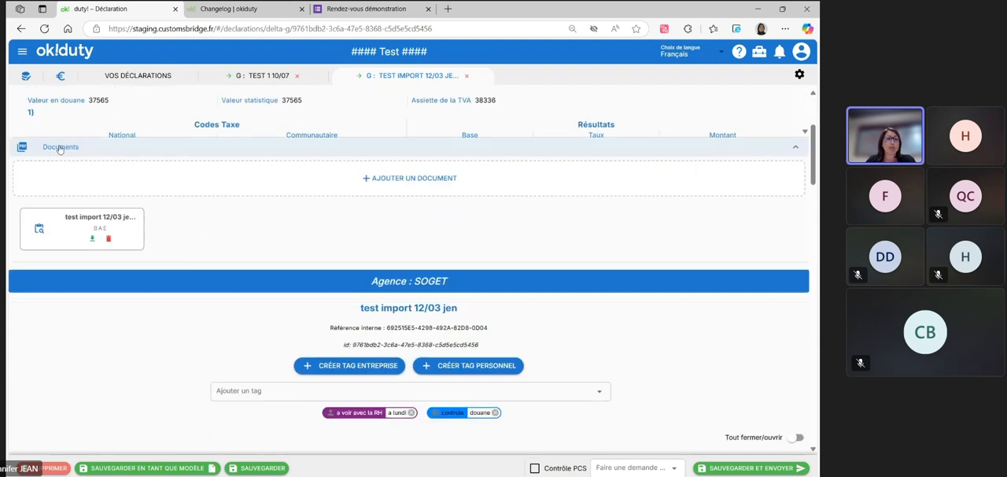
click(94, 228)
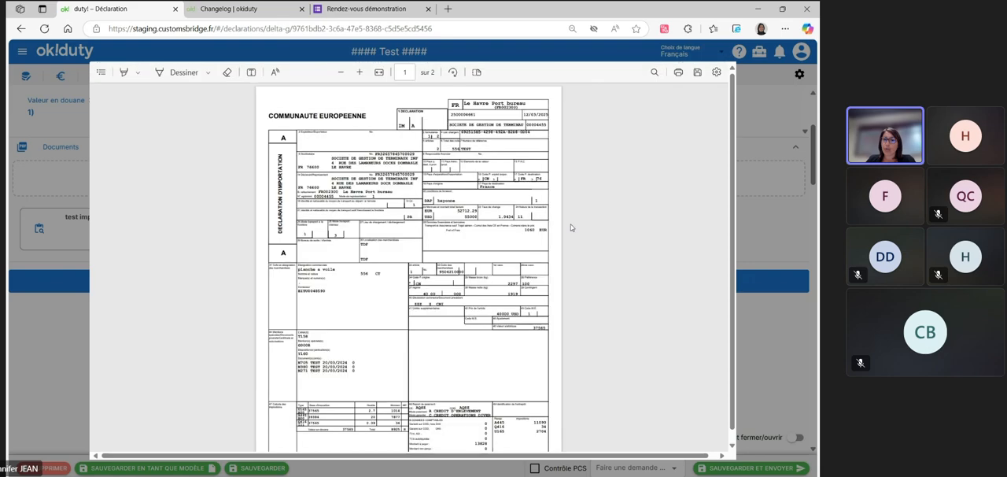
scroll(446, 223, down, 10)
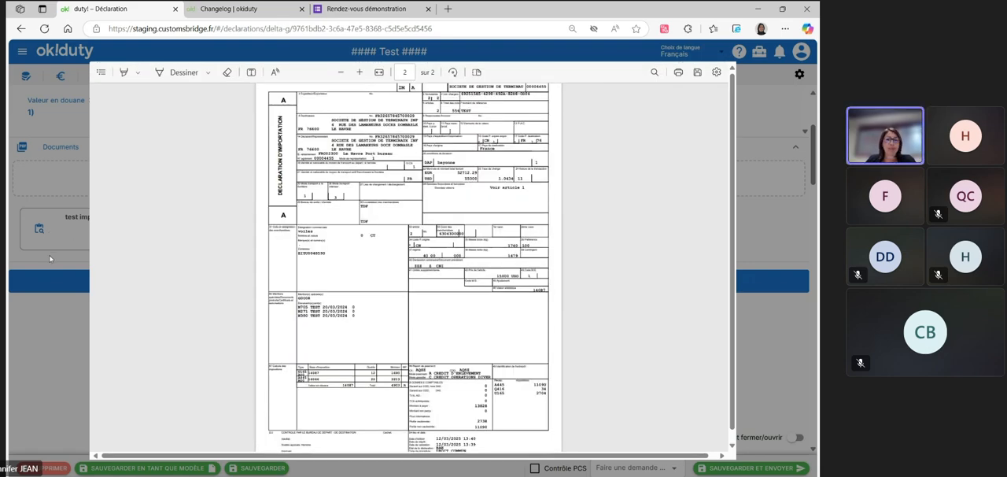
click(50, 258)
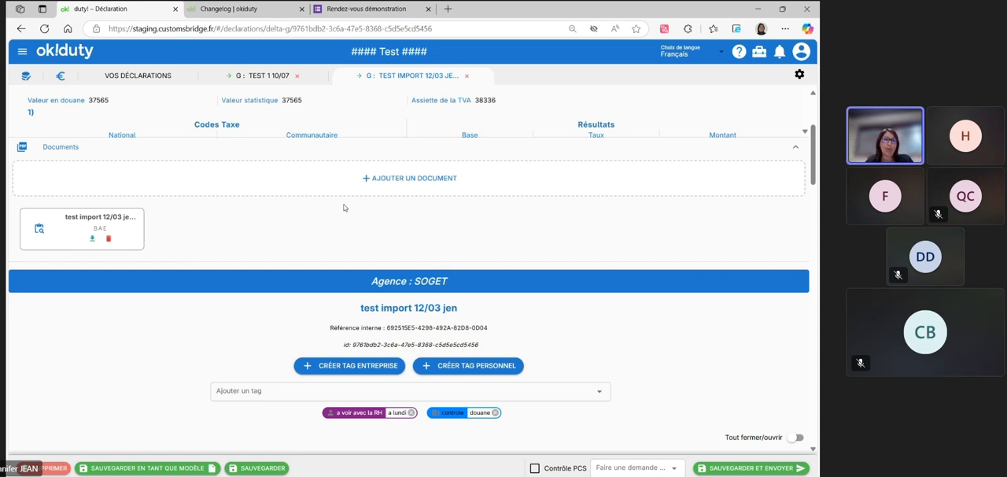
click(376, 178)
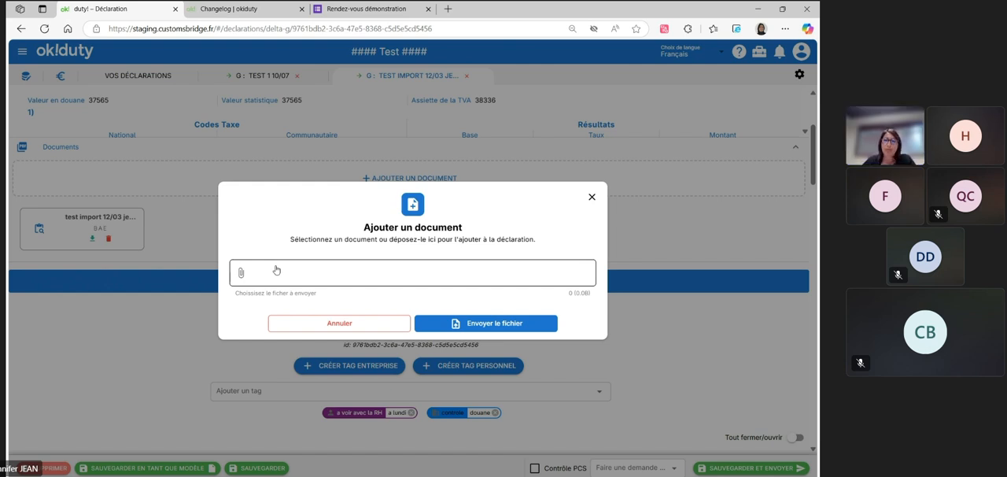
click(592, 198)
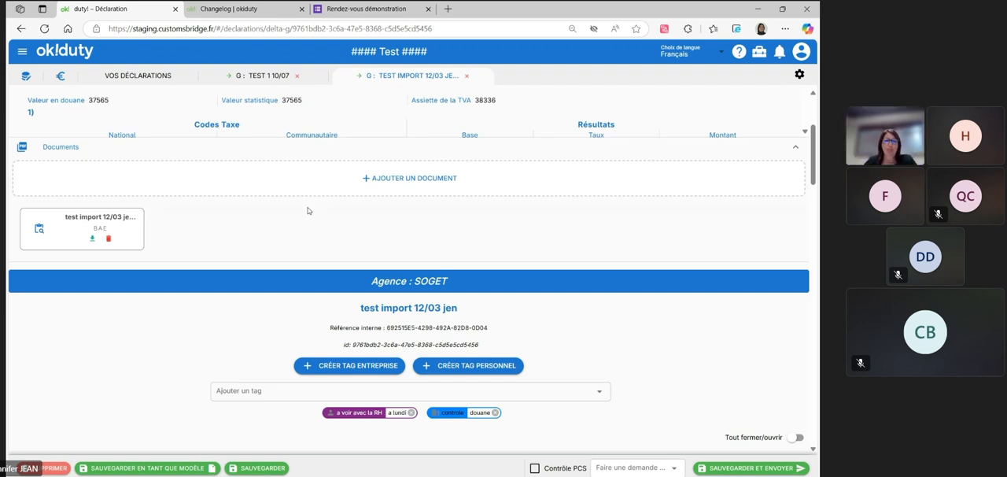
View the existing company and personal tags available for the declaration without adding one
scroll(315, 213, down, 3)
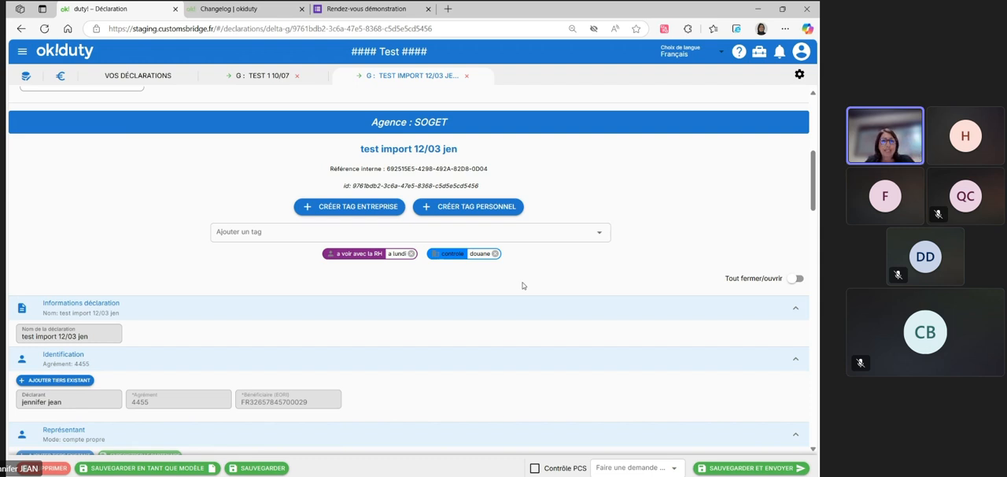
click(351, 231)
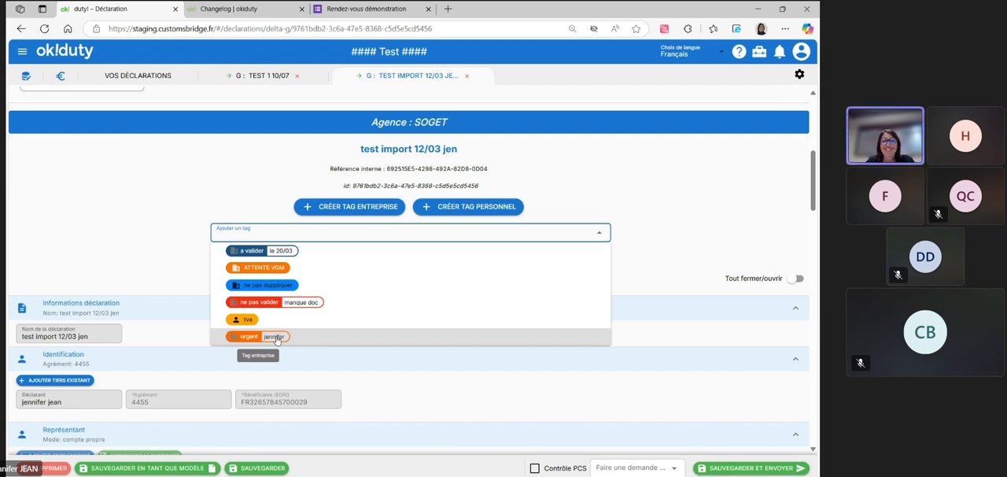
click(202, 180)
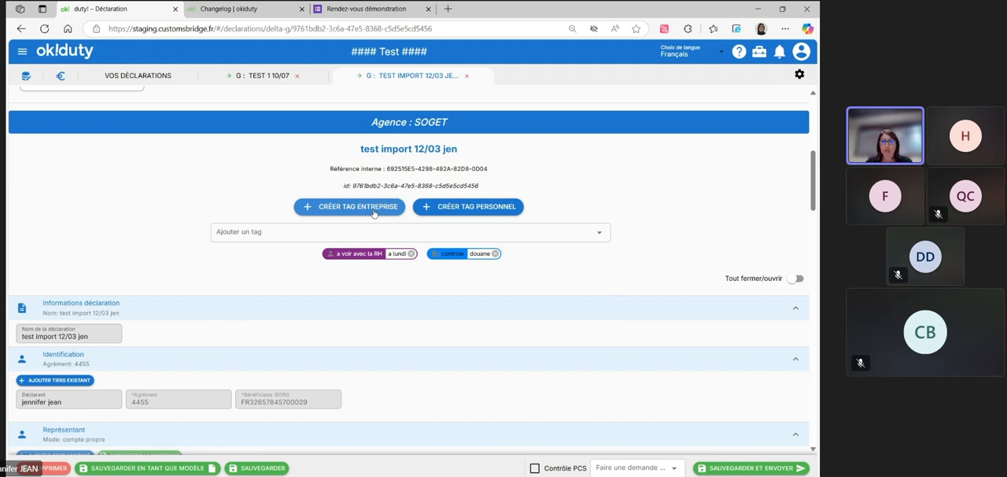
Start a new personal tag and title it "a valider:vendredi"
click(454, 208)
click(319, 259)
text(a valider)
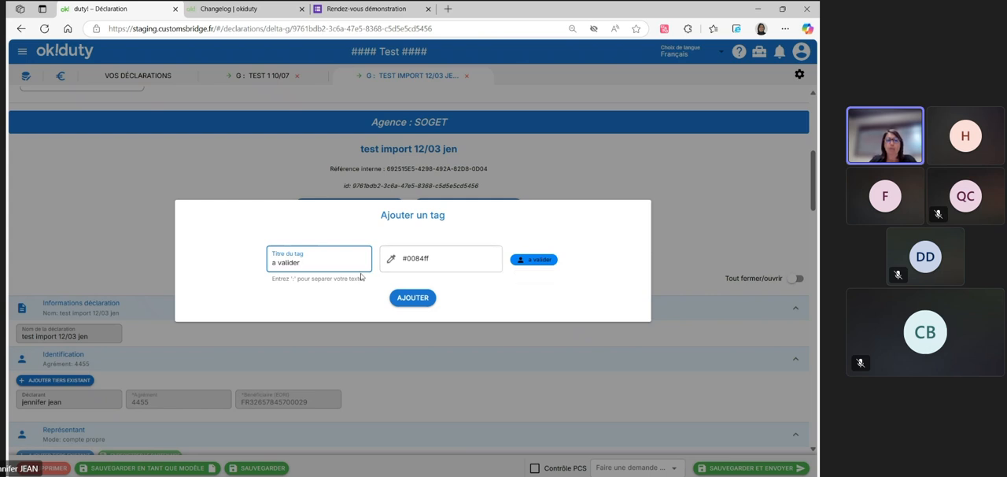
text(:a)
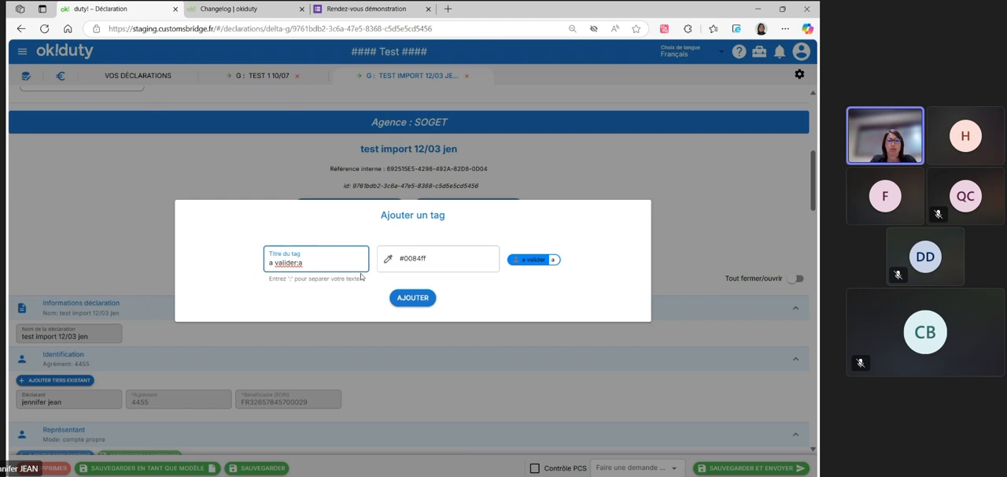
key(BackSpace)
text(vendre)
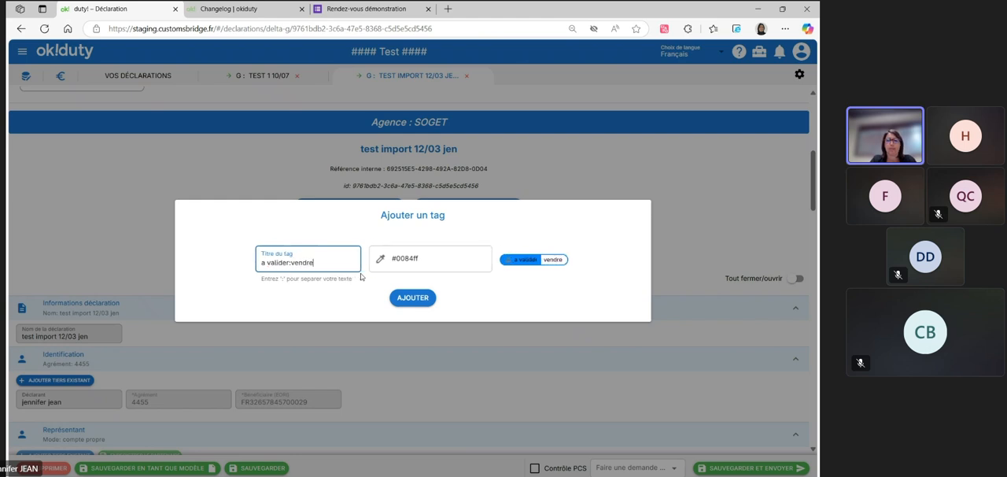
text(di)
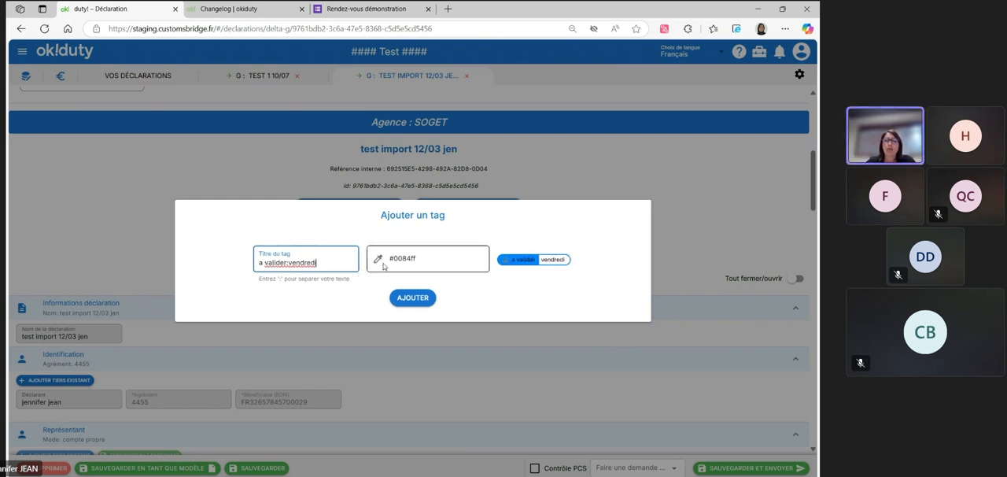
Set the new tag's colour to magenta #ff00e1, add the tag and close the creation dialog
click(379, 261)
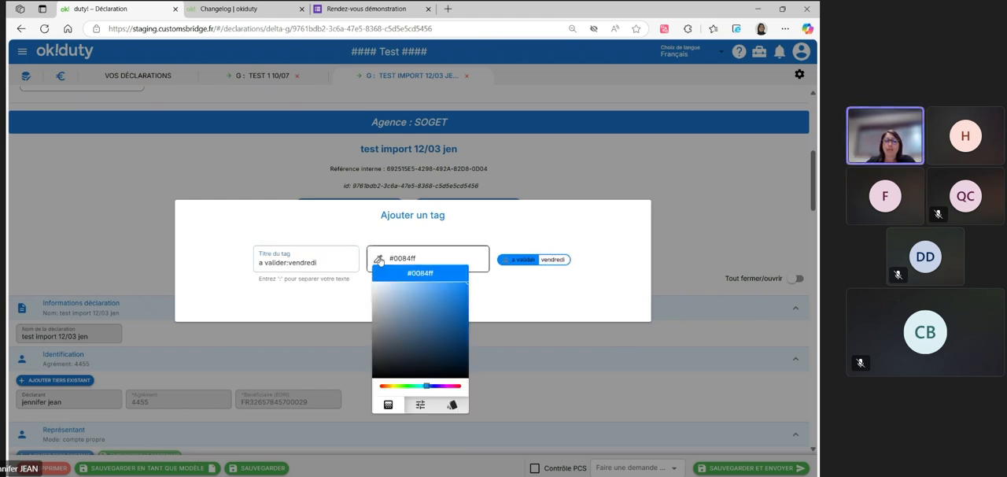
click(449, 386)
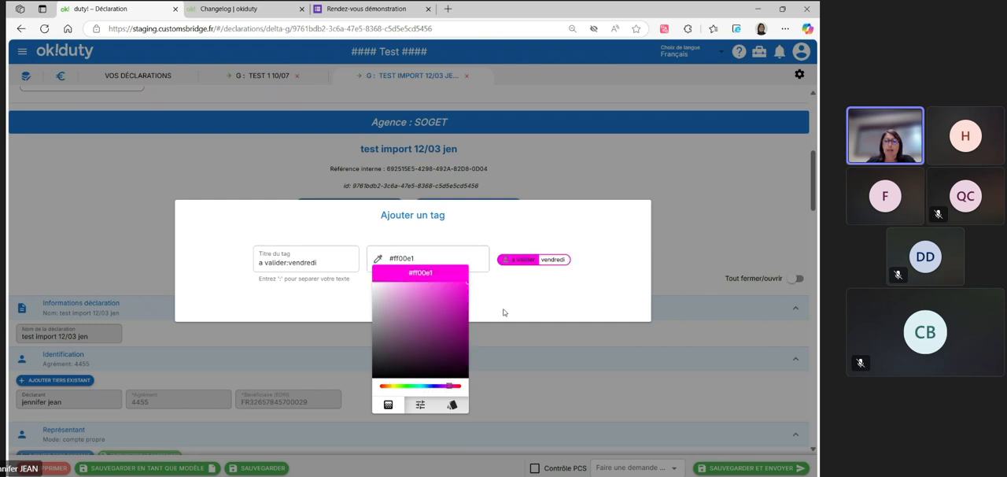
click(480, 299)
click(413, 298)
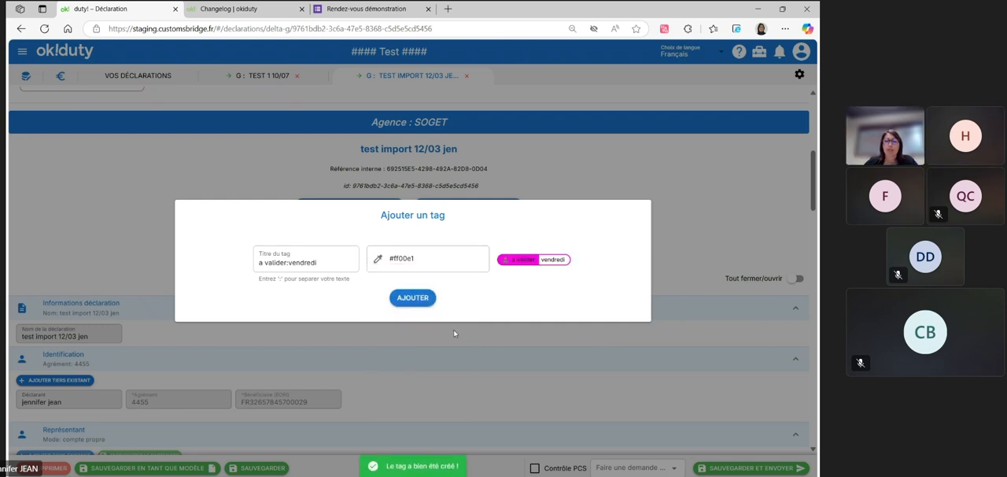
click(674, 241)
Assign the personal tag "a valider:vendredi" to the test import 12/03 jen declaration
click(595, 232)
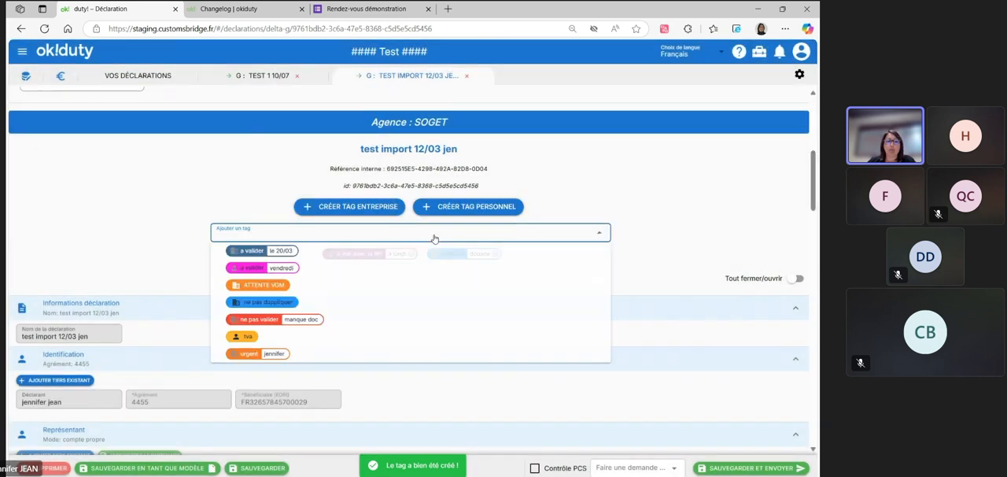
scroll(306, 271, down, 1)
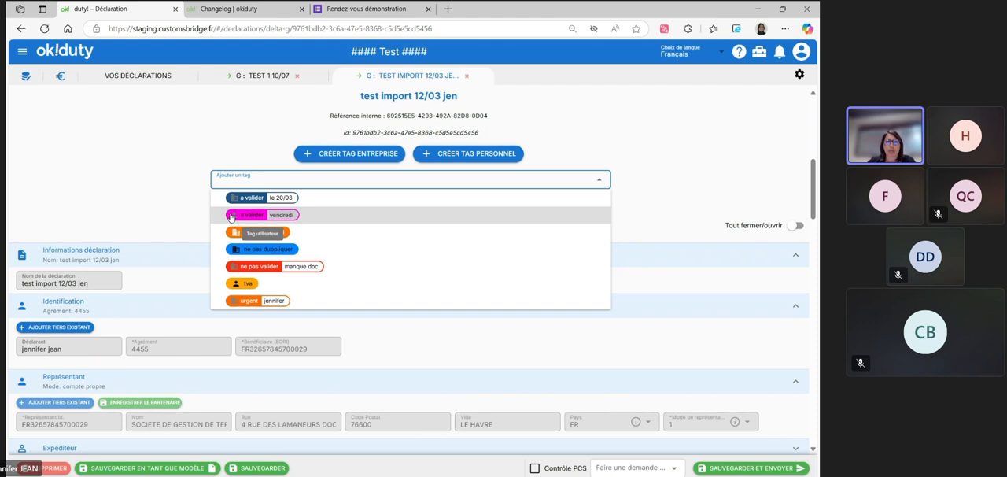
click(231, 201)
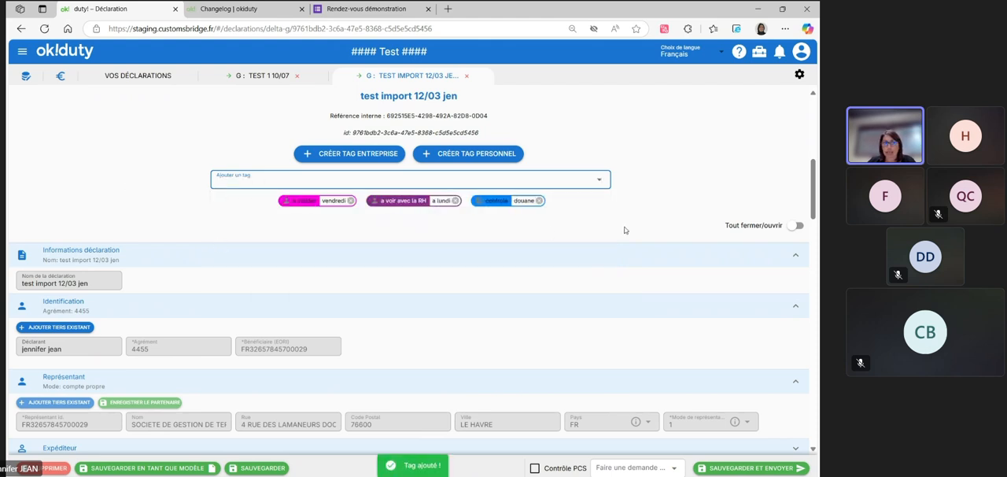
Return to the declarations list, clear the status and type filters, and filter by the tag a valider:vendredi
click(130, 76)
click(538, 163)
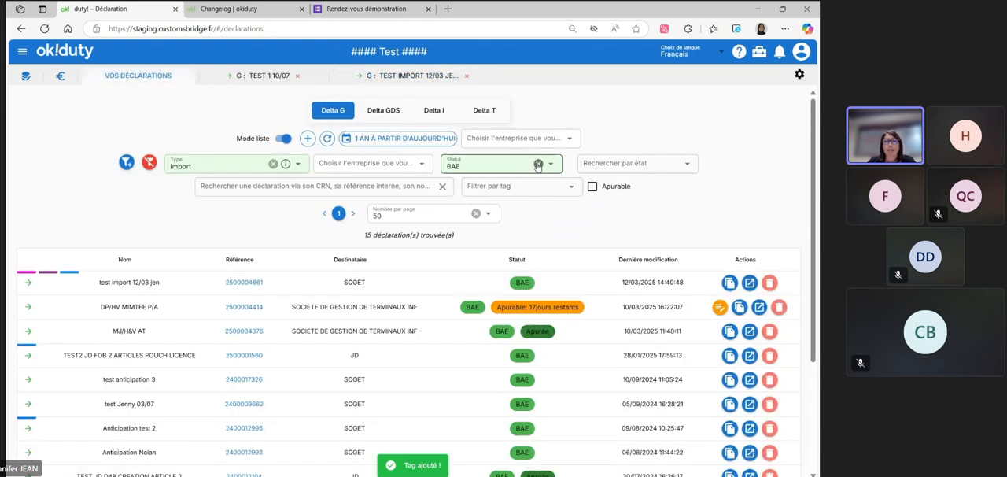
click(277, 165)
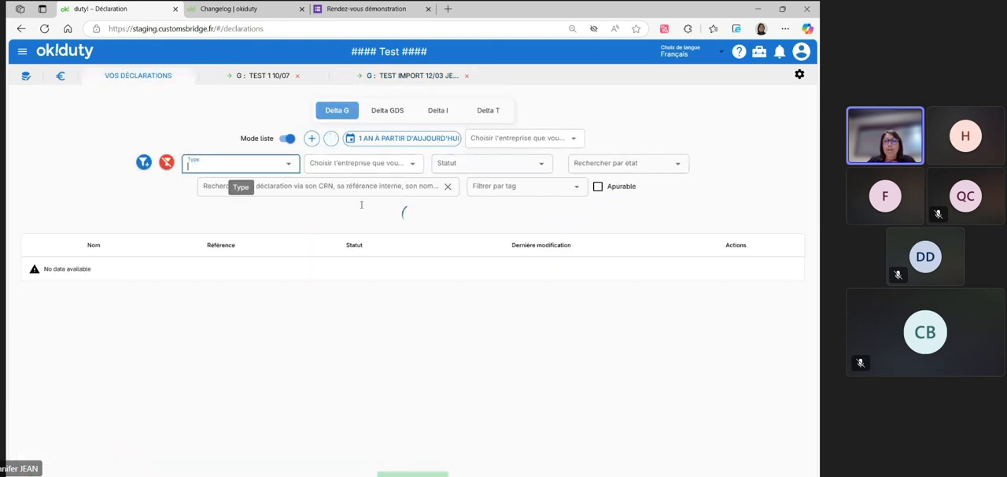
click(529, 191)
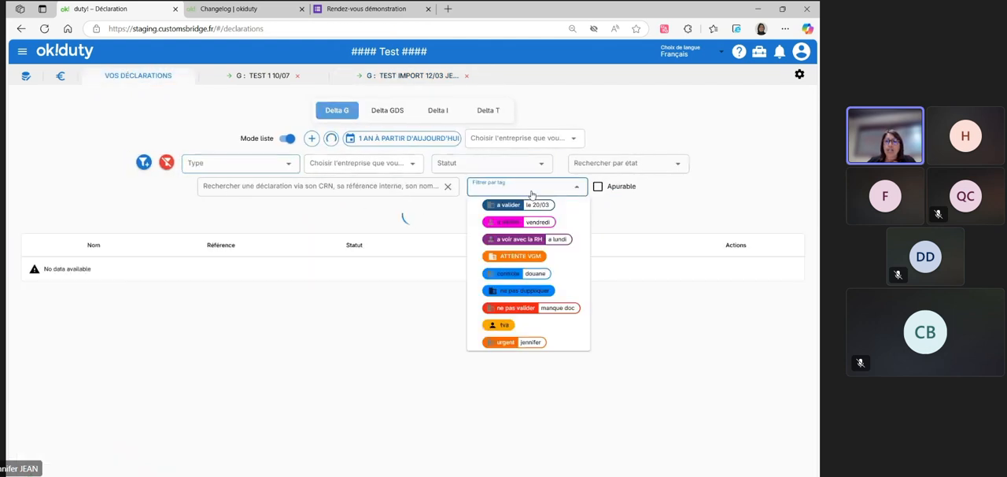
click(508, 224)
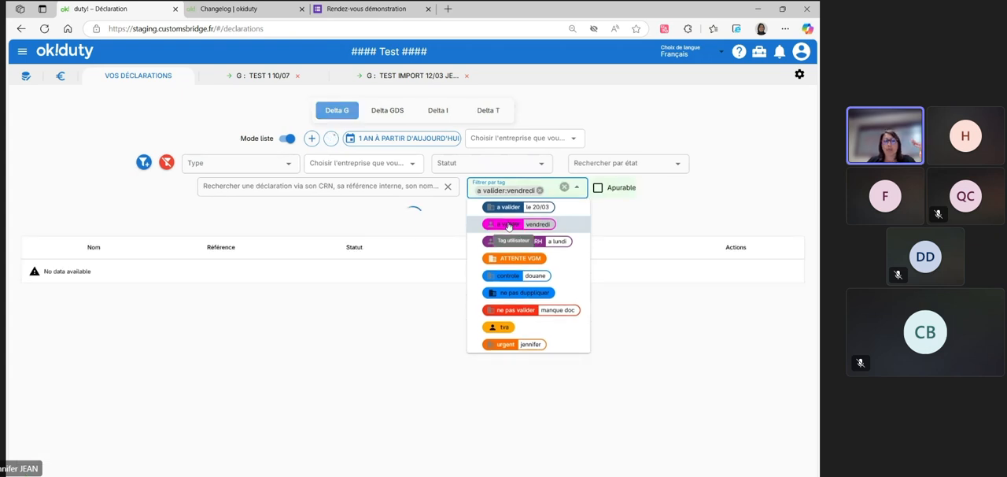
click(217, 339)
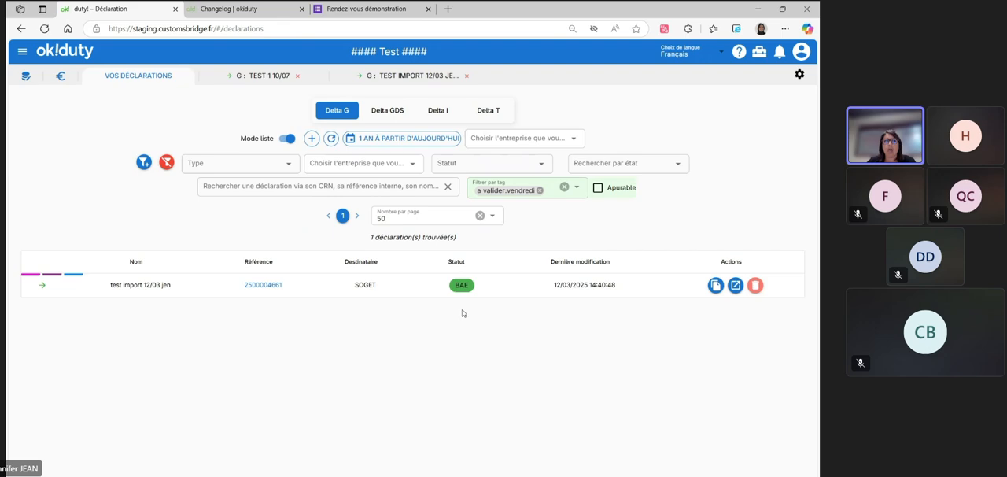
Examine the test import 12/03 jen declaration's events, tags and identification sections, and open the test 1 10/07 declaration for comparison
click(407, 79)
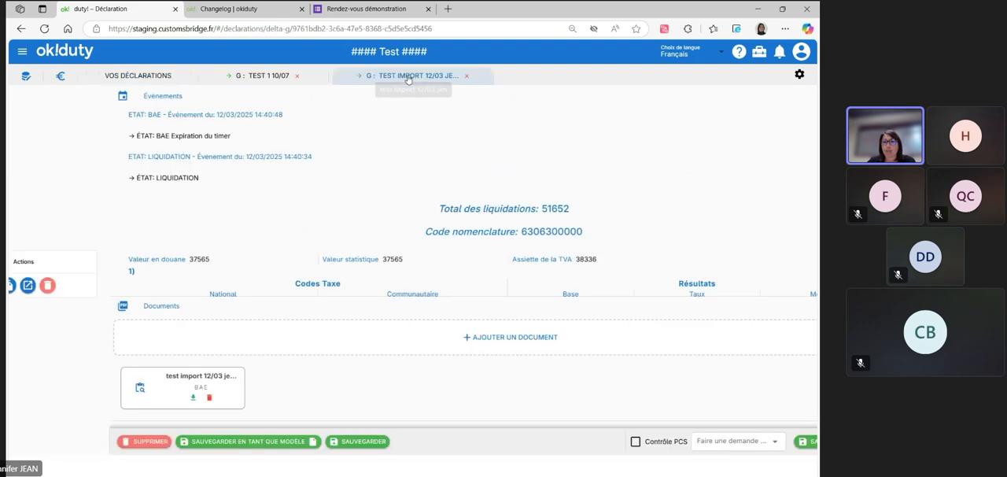
scroll(332, 253, down, 2)
scroll(332, 253, down, 5)
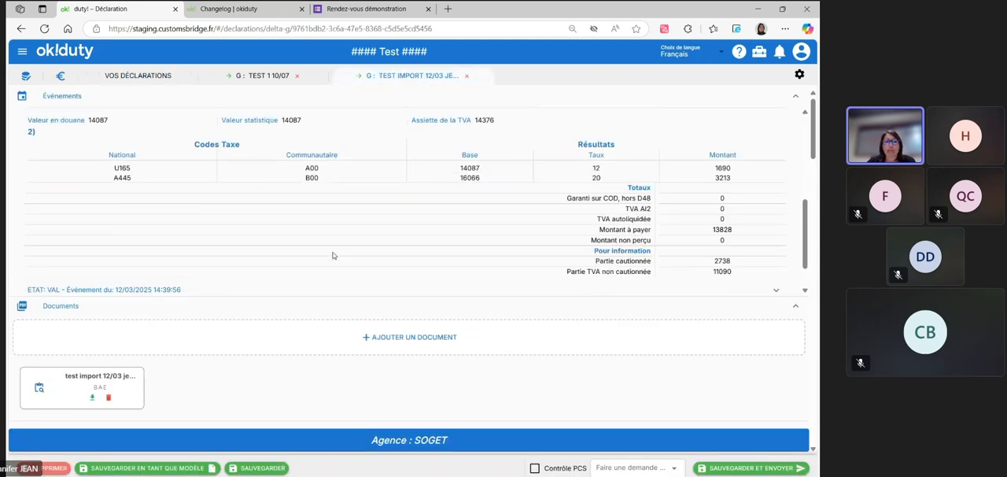
scroll(411, 387, down, 3)
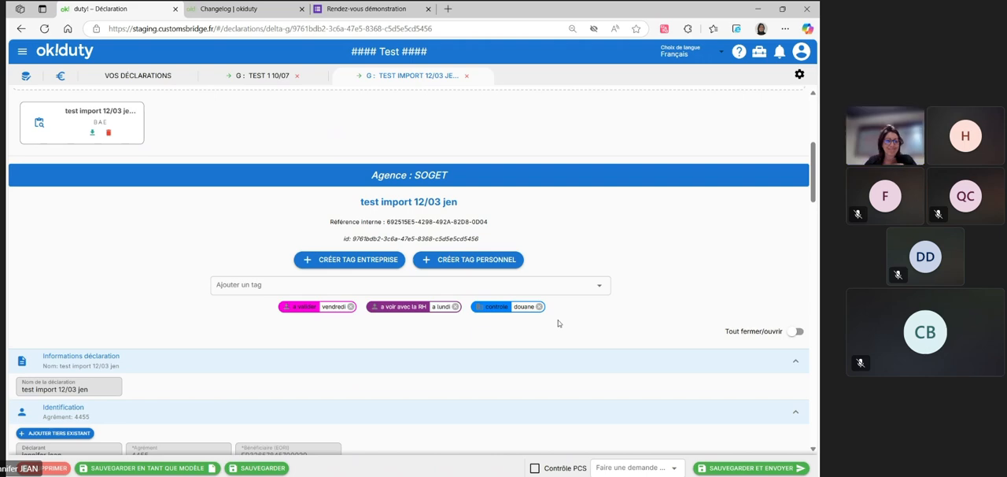
scroll(115, 316, down, 3)
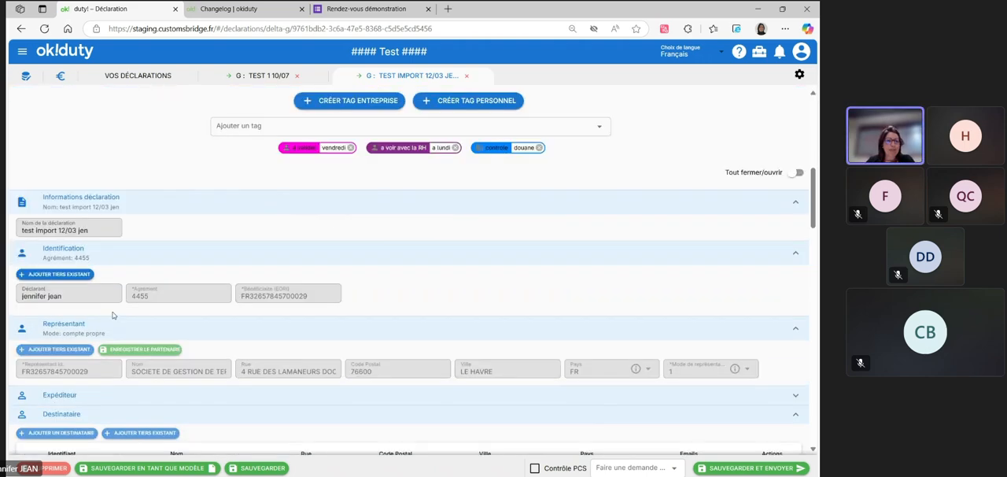
click(236, 78)
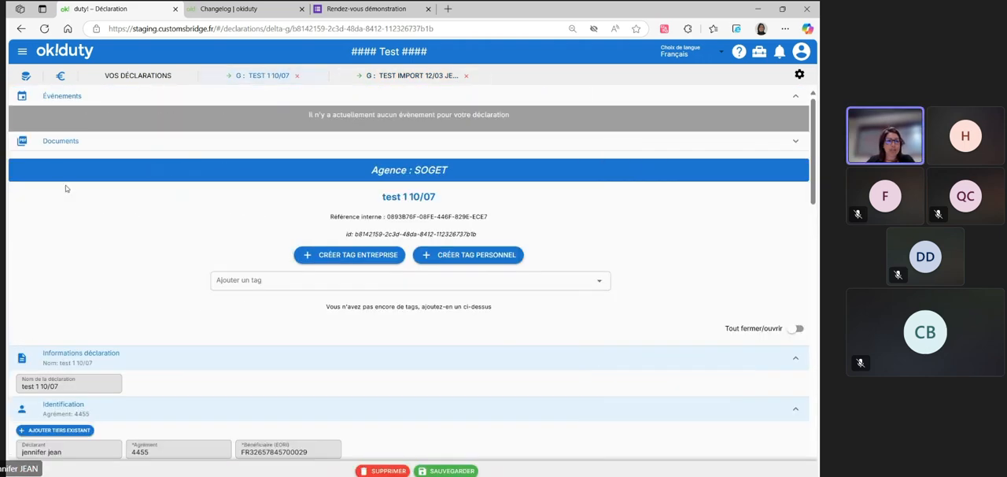
click(394, 76)
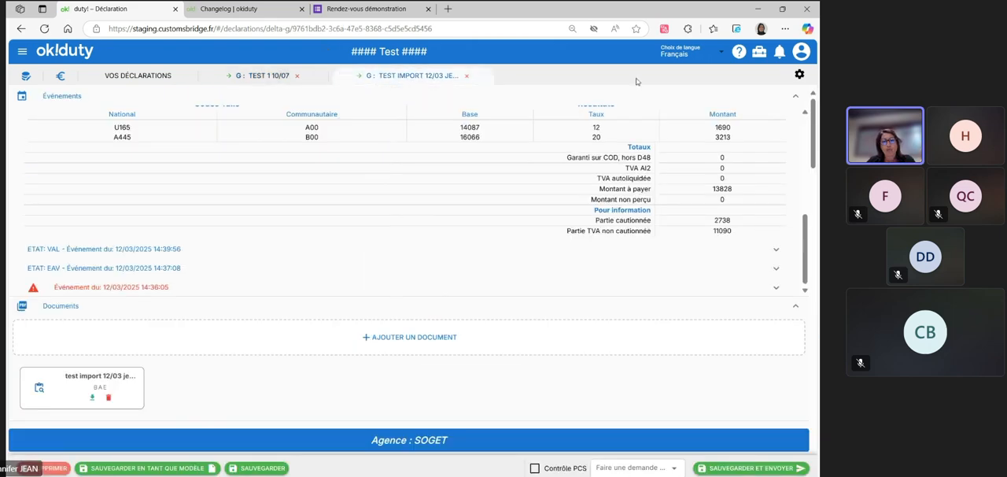
click(236, 76)
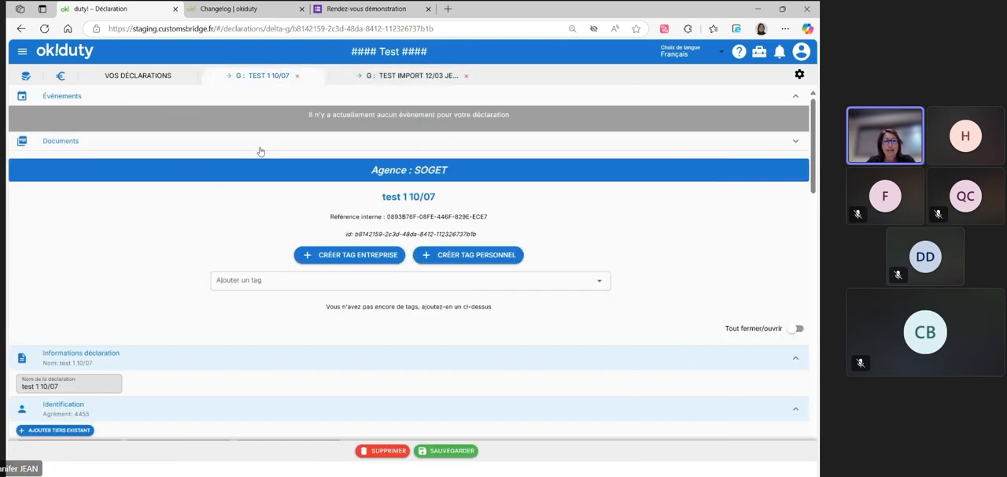
Change the last digit of the representative's identifier to 8 in the Représentant section and trigger its validation
scroll(98, 219, down, 3)
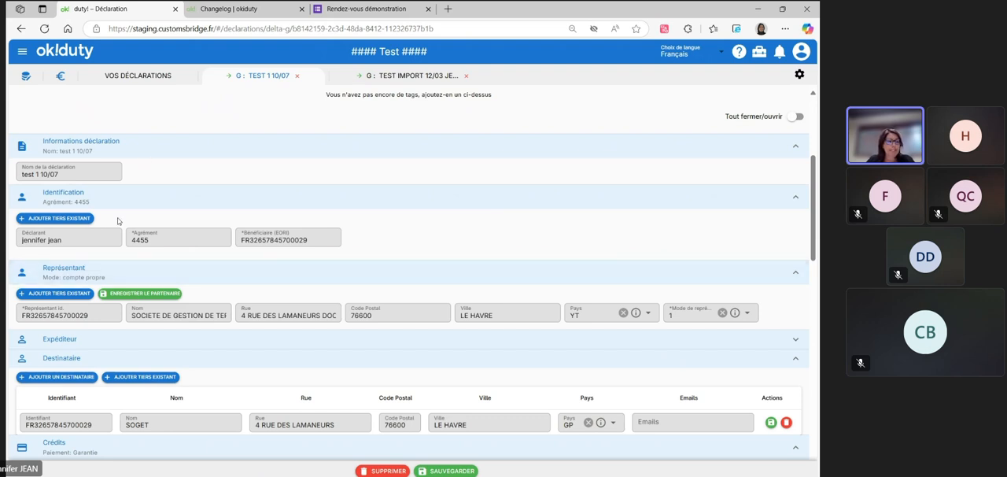
scroll(126, 308, down, 1)
click(112, 264)
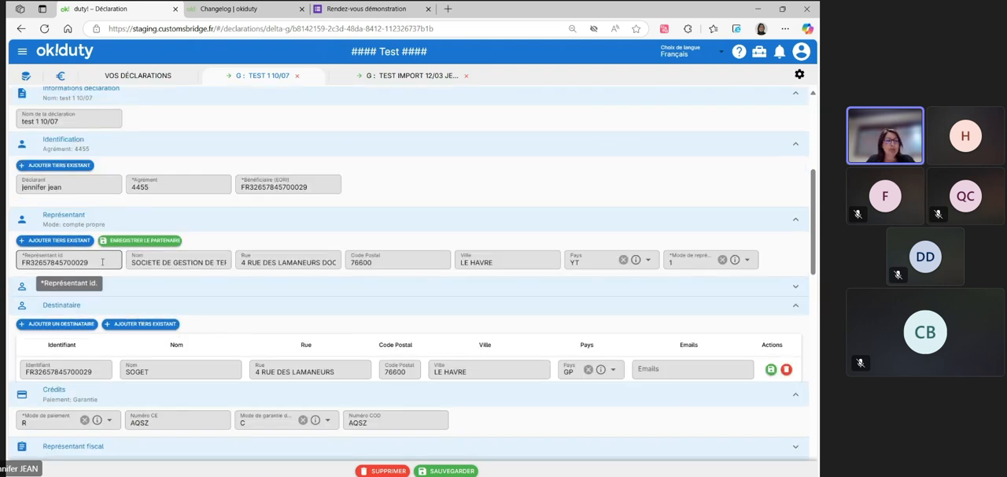
text(8)
key(Tab)
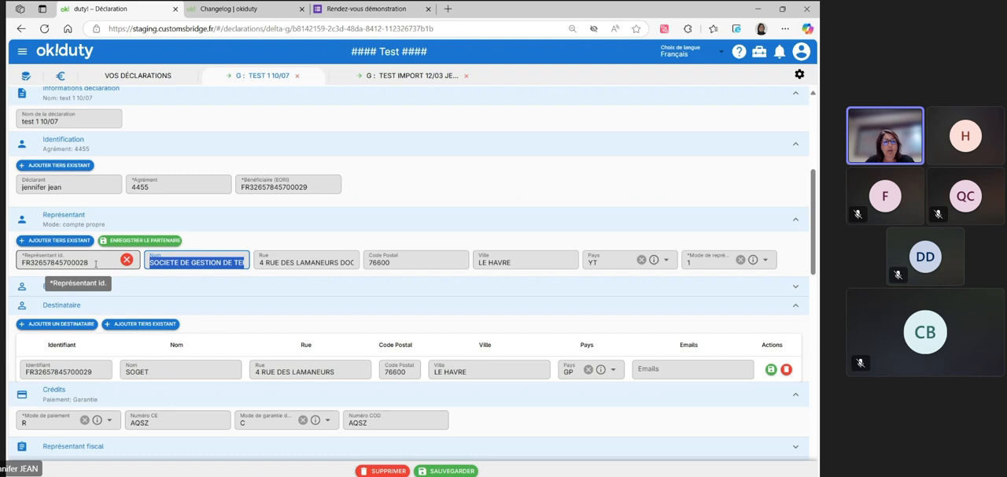
Set the representative identifier's last digit to 9 and accept overwriting the address fields with the EORI database data
click(107, 263)
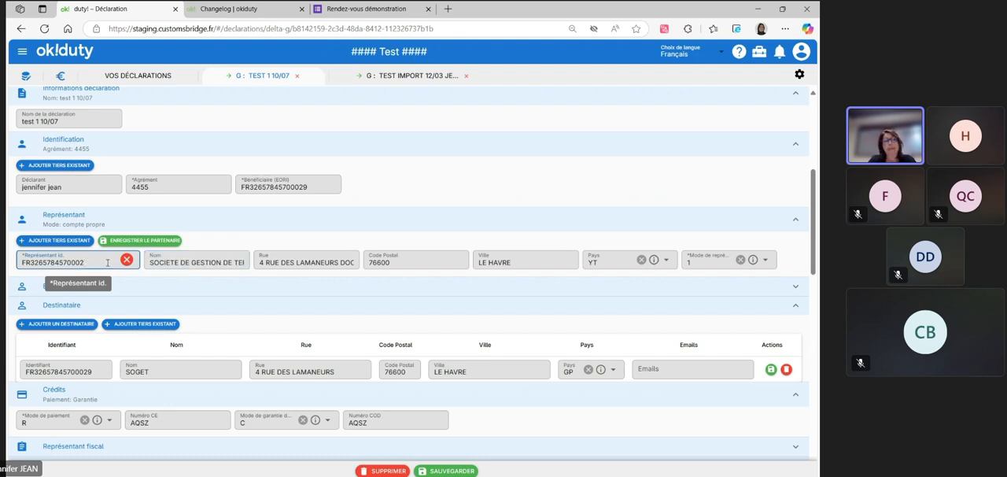
text(9)
key(Tab)
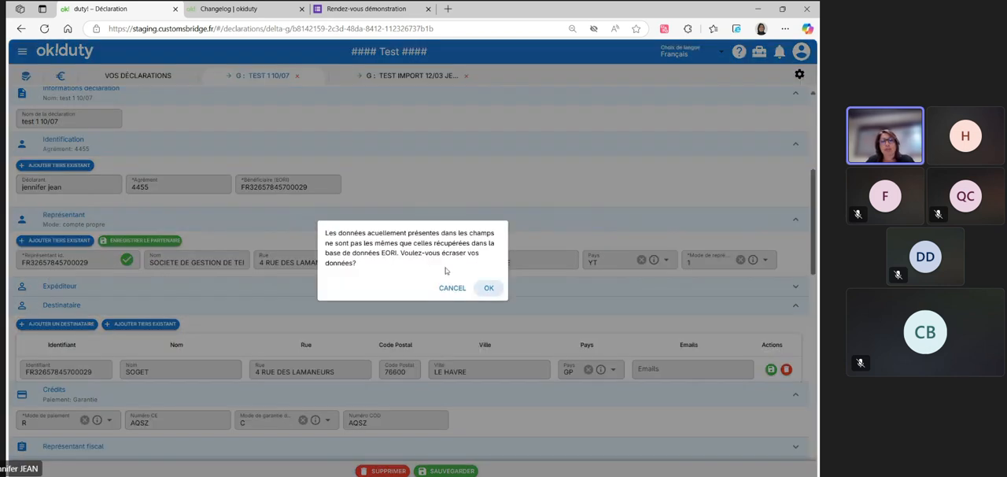
click(491, 287)
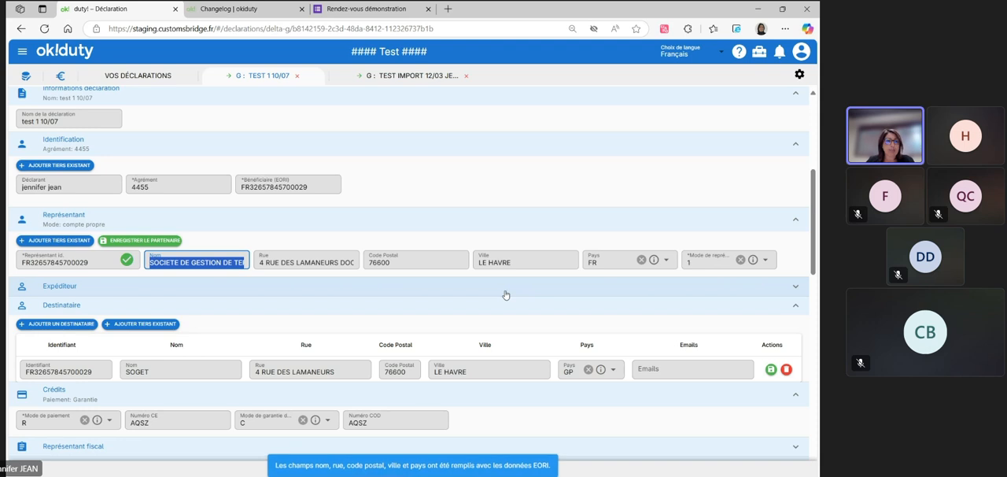
Copy the representative's identifier, check it in the EORI section of the Vérification d'informations tool, and close the tool
drag(102, 264, 7, 260)
key(ctrl+c)
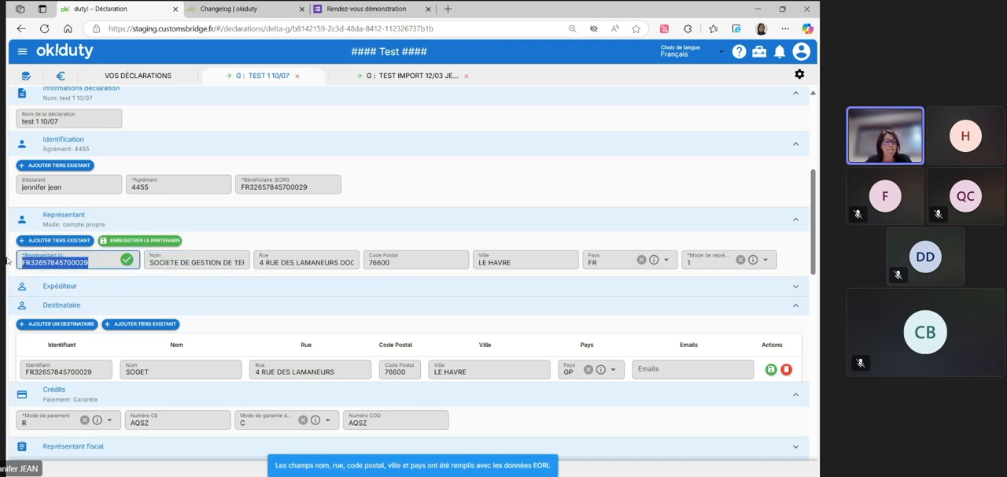
click(759, 54)
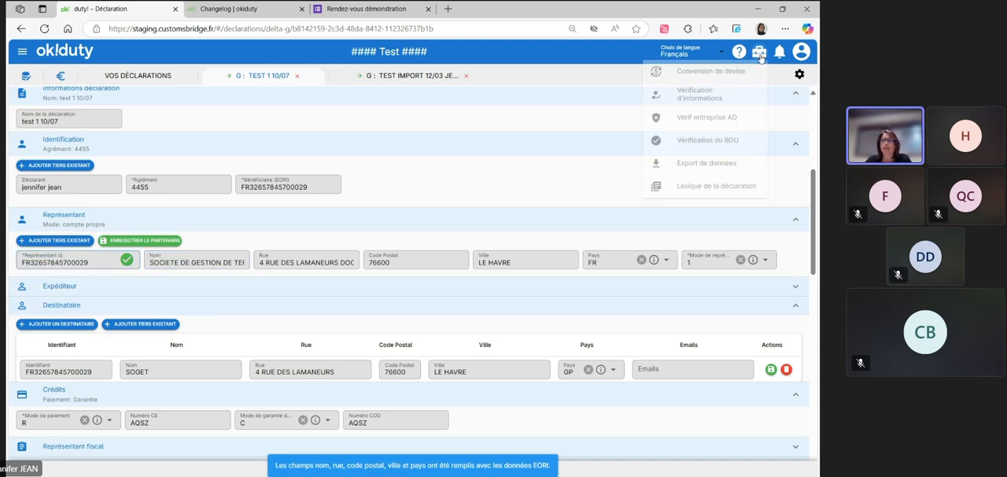
click(488, 292)
click(700, 93)
click(332, 218)
key(ctrl+v)
click(542, 217)
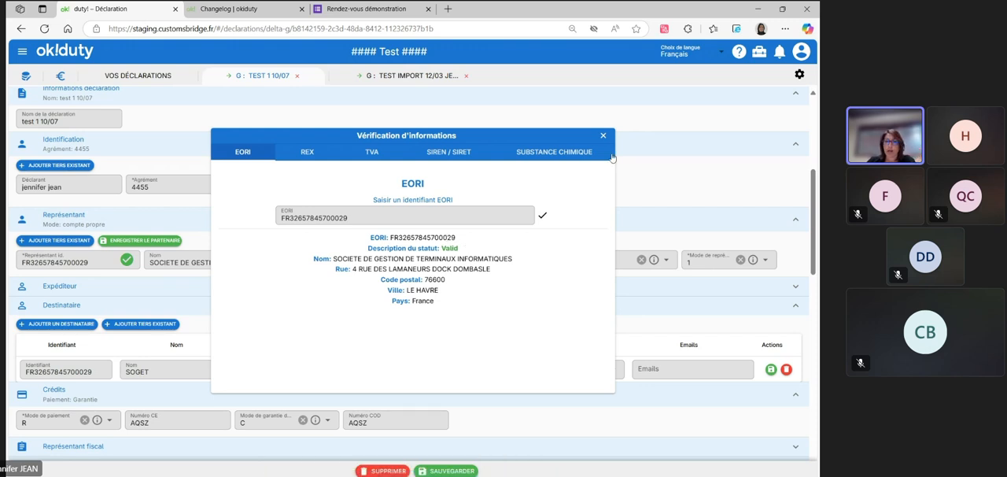
click(602, 135)
Search the representative's country options for "chine" without selecting a country, and clear the search text
scroll(161, 267, down, 3)
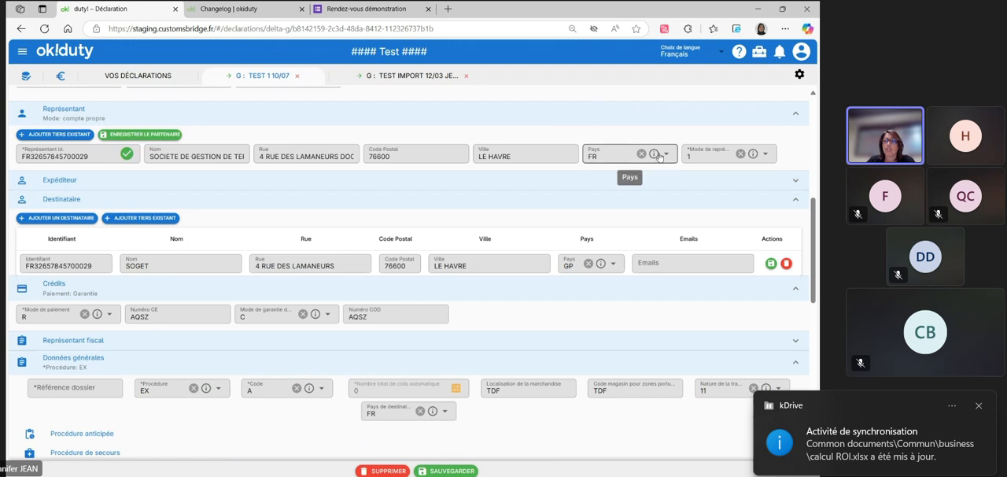
click(622, 157)
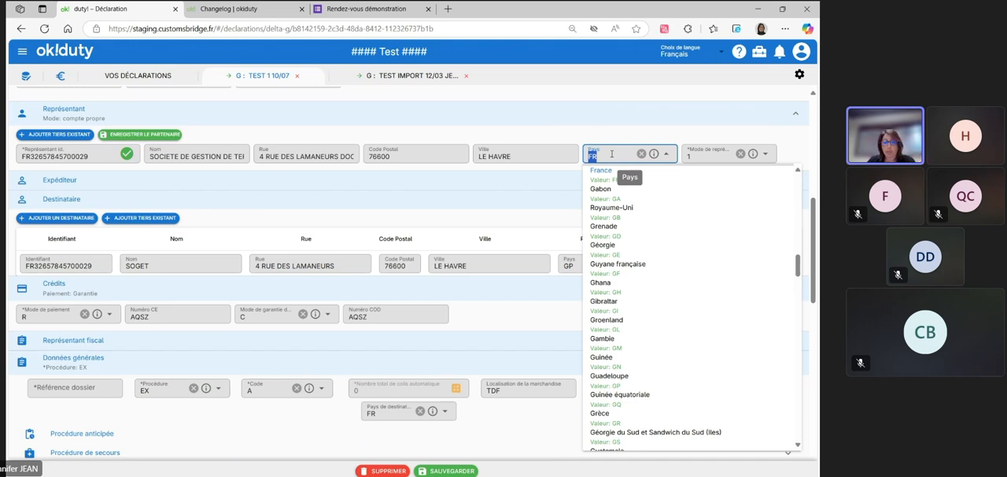
text(chine)
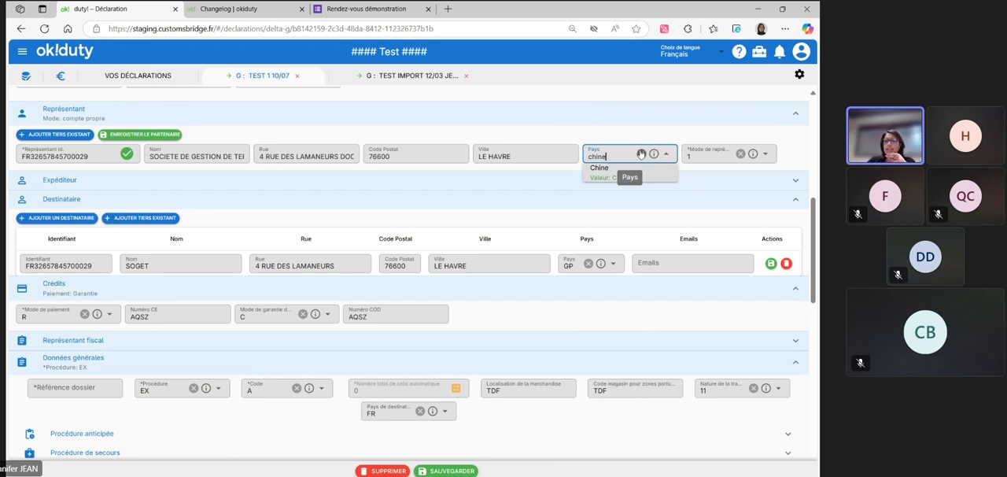
click(641, 154)
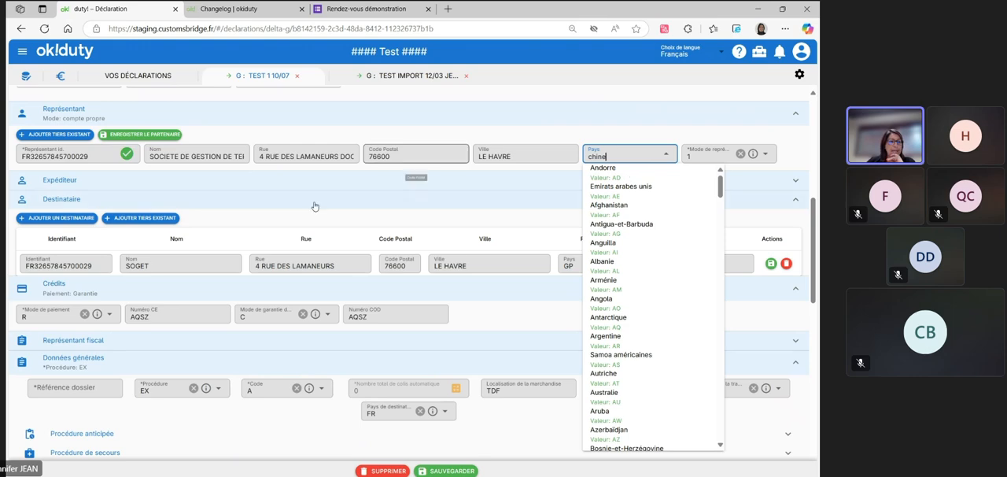
Search the declaration office options in the Bureaux section for "roissy", look through the offices and leave without choosing one
scroll(309, 203, down, 1)
scroll(309, 203, down, 3)
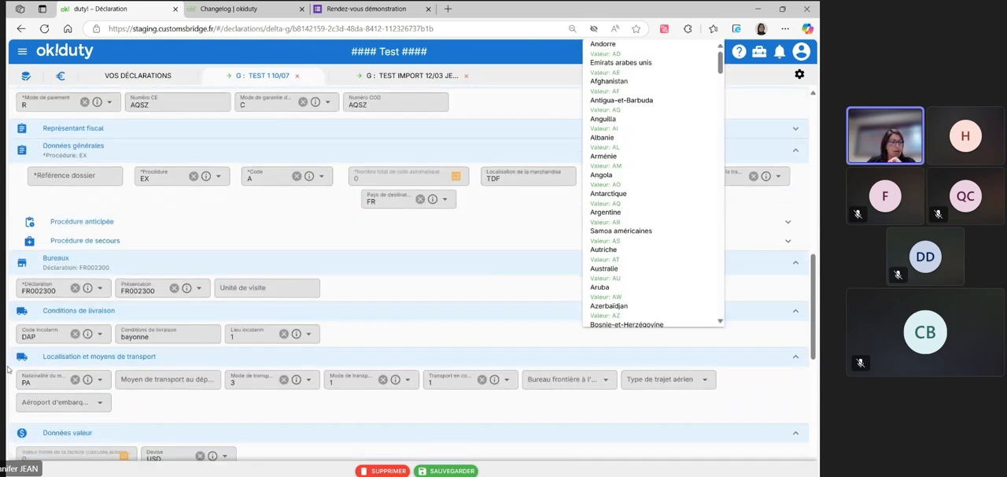
click(67, 292)
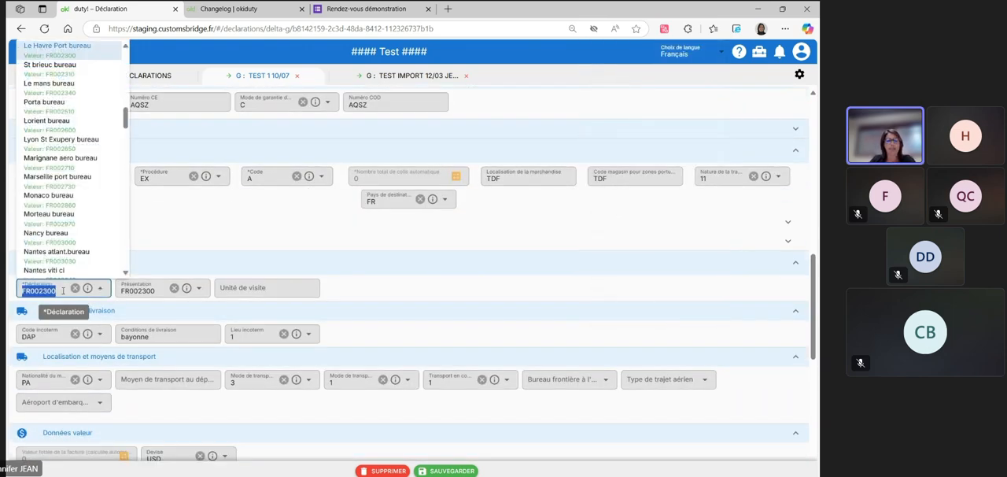
text(roissy)
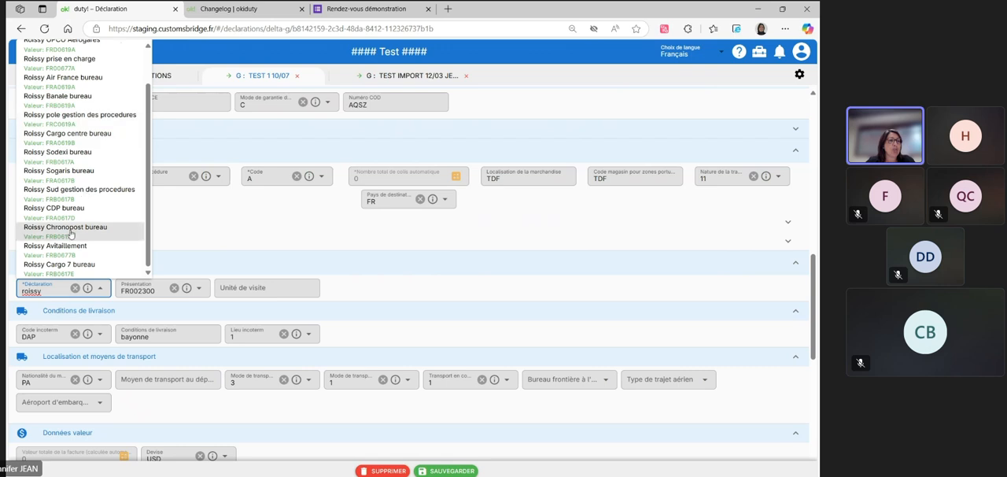
scroll(70, 233, up, 1)
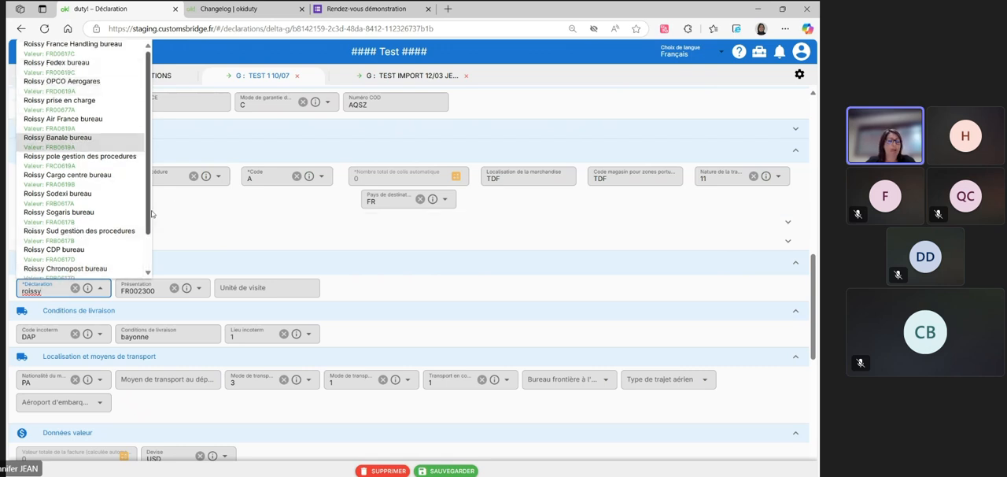
click(583, 110)
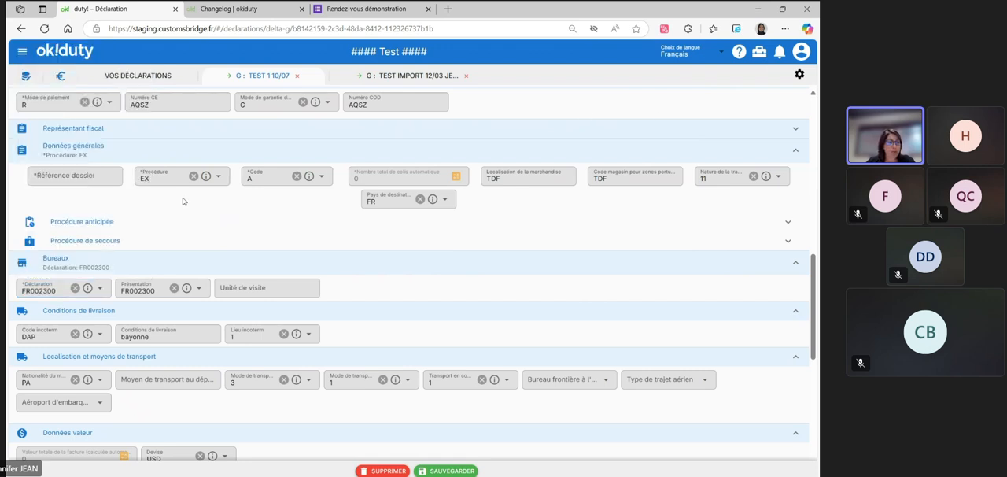
View the Code incoterm options without changing the code, and look through the costs sections down to Articles
scroll(182, 198, down, 2)
click(42, 230)
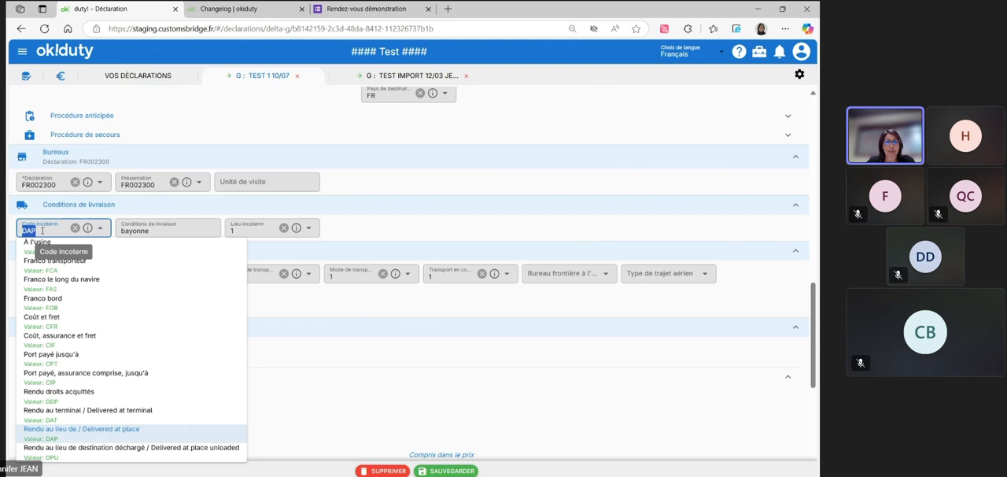
key(Escape)
scroll(411, 336, down, 2)
scroll(411, 336, down, 4)
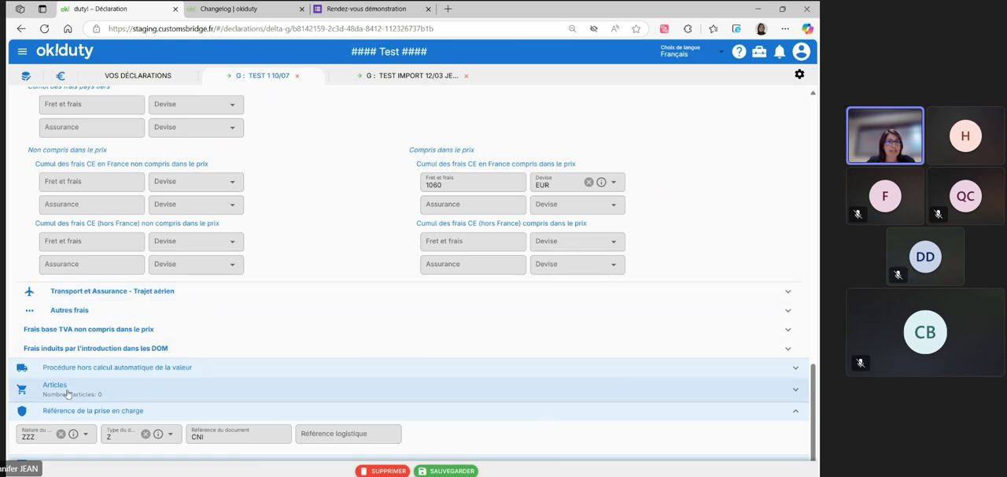
Switch to the test import 12/03 jen declaration and duplicate article 2, "voiles"
click(391, 76)
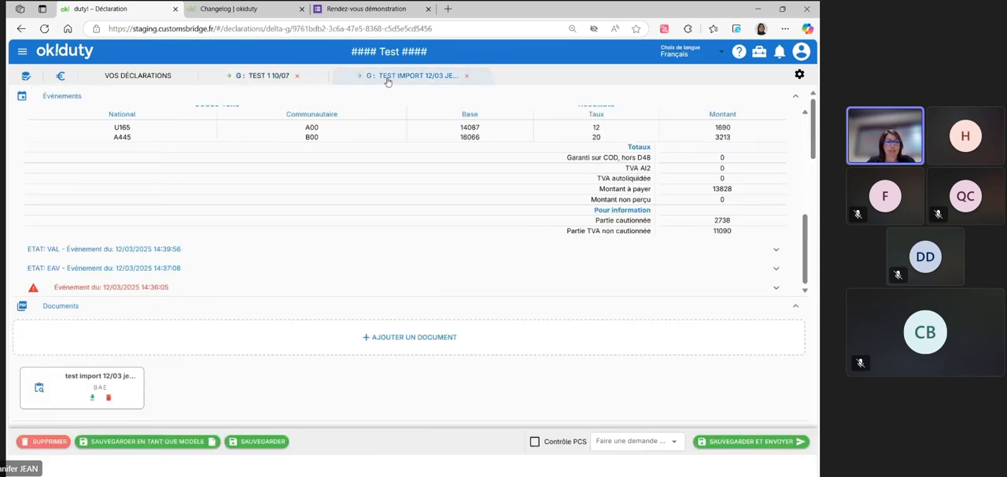
scroll(191, 301, down, 5)
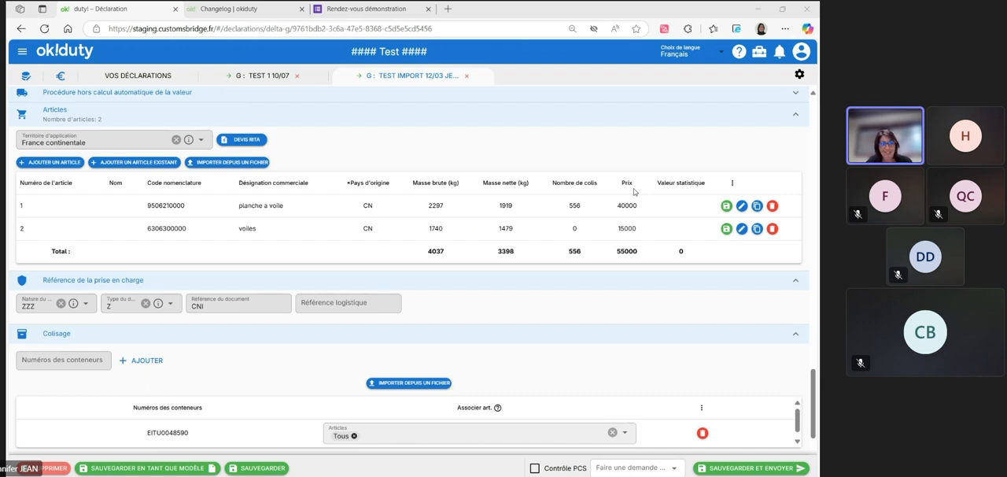
click(757, 228)
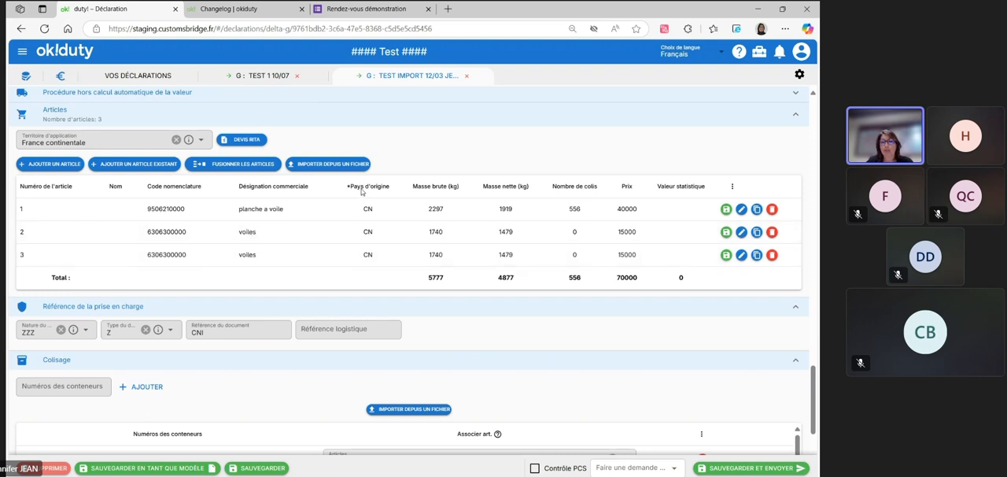
Run the article merge assistant through its introduction, grouping parameters and grouping actions, and finish it
click(241, 166)
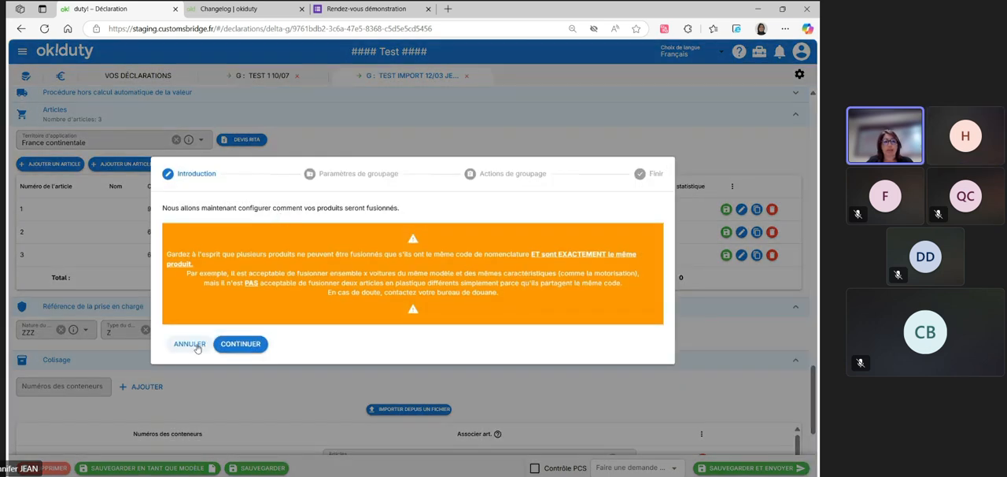
click(244, 344)
click(247, 274)
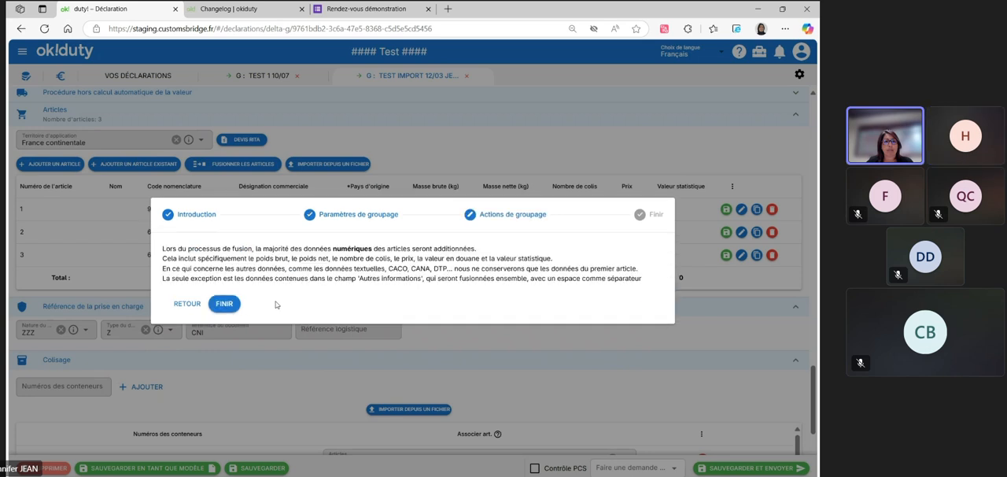
click(224, 304)
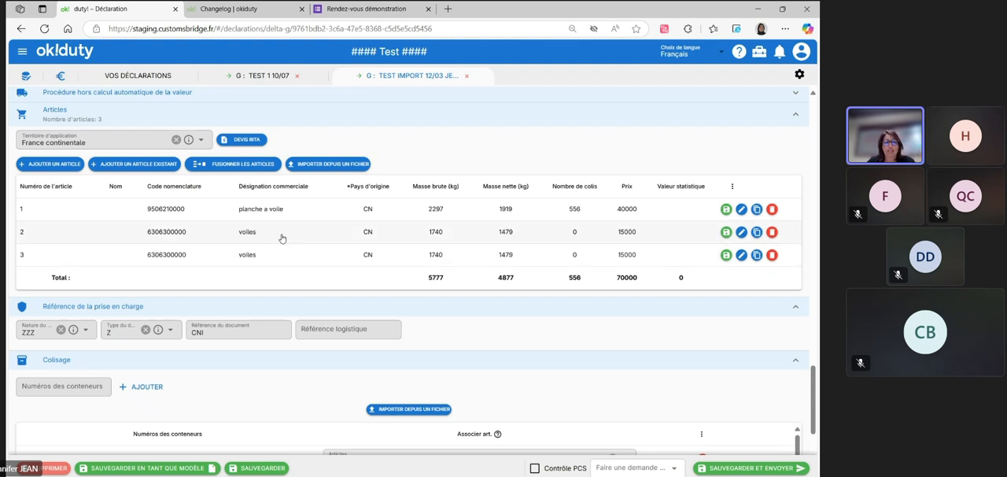
Look through the prise en charge, Colisage and Documents sections, and view the article association options of document N705 without changing them
scroll(277, 240, down, 1)
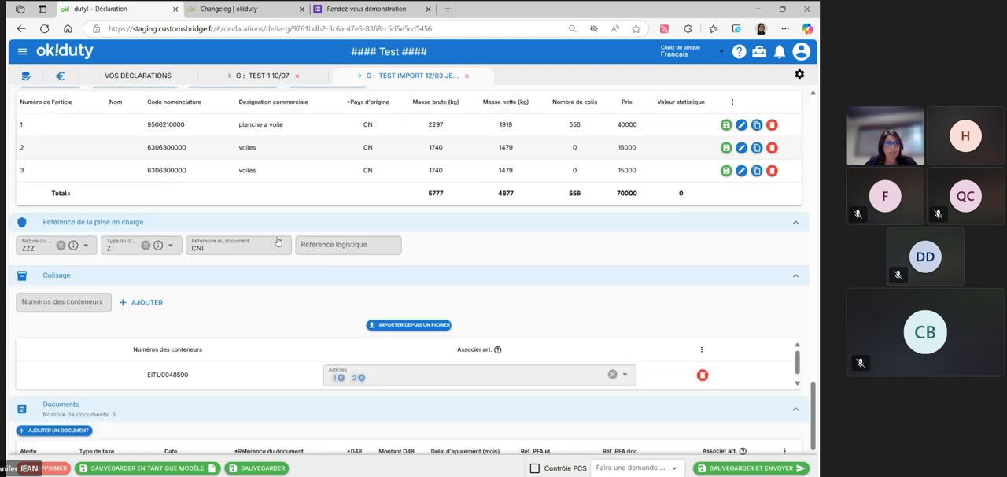
scroll(277, 240, down, 1)
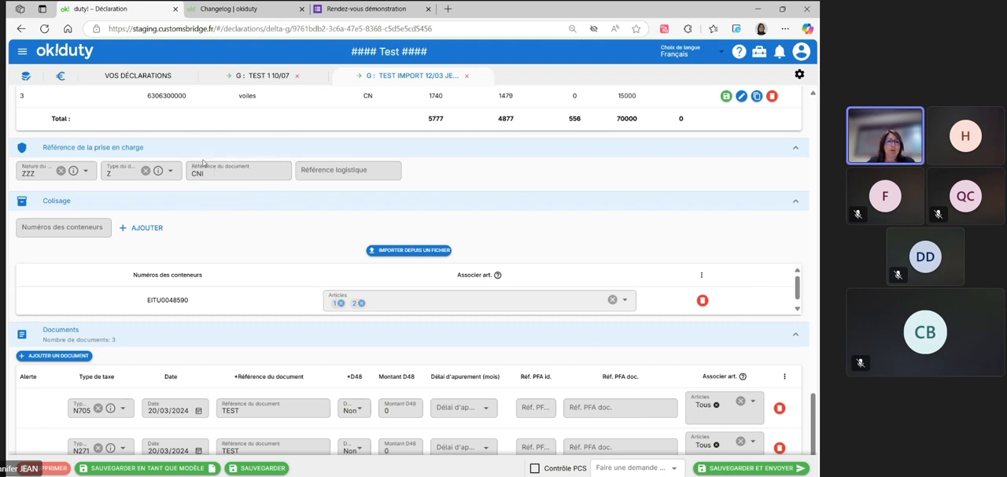
click(330, 170)
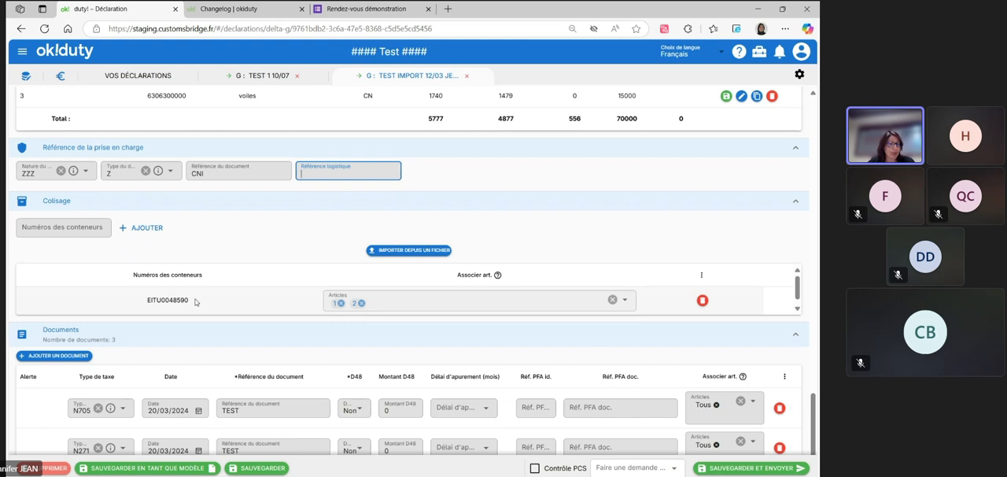
scroll(236, 339, down, 1)
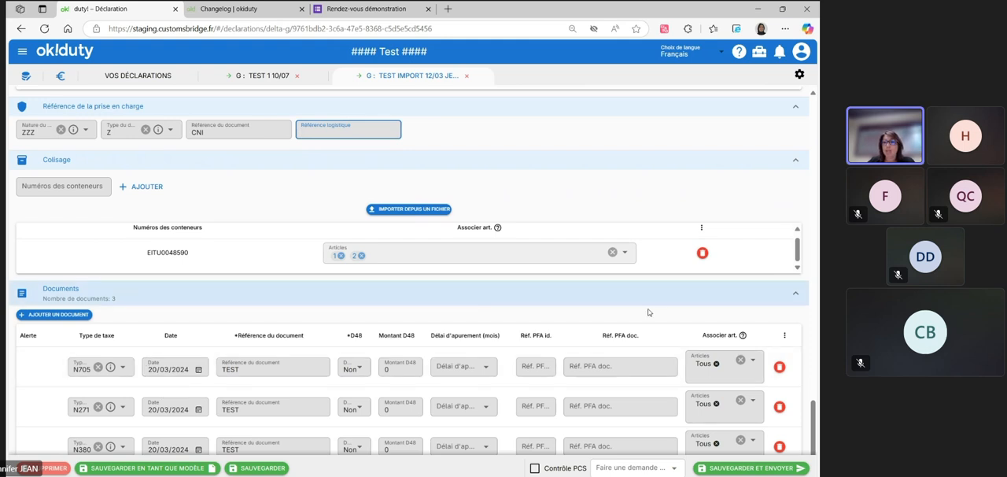
click(695, 367)
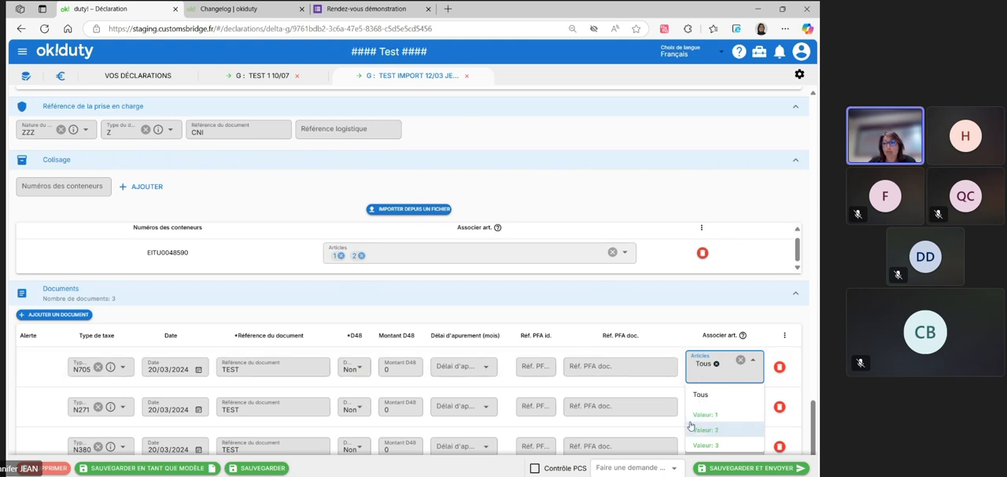
click(703, 375)
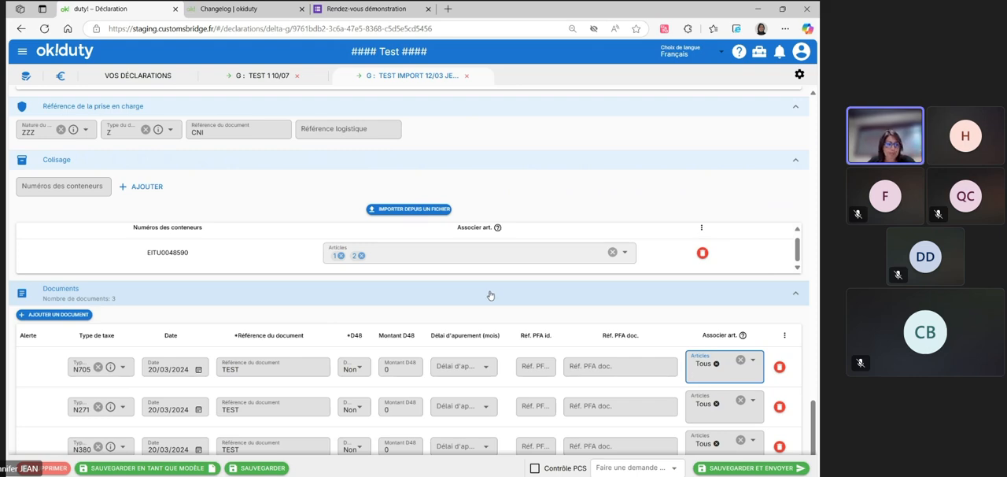
Enable Contrôle PCS for the test import declaration and view its available request types without choosing one
scroll(332, 332, up, 4)
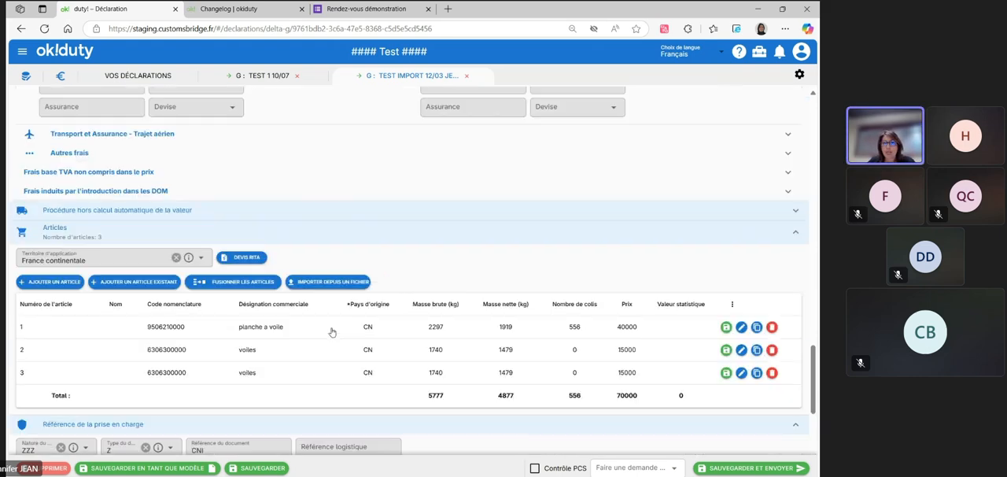
scroll(332, 332, up, 15)
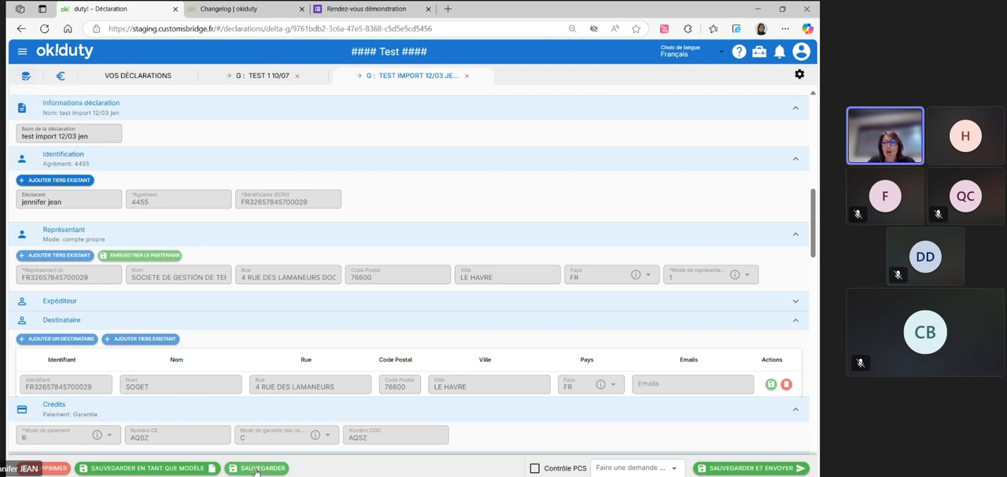
click(535, 469)
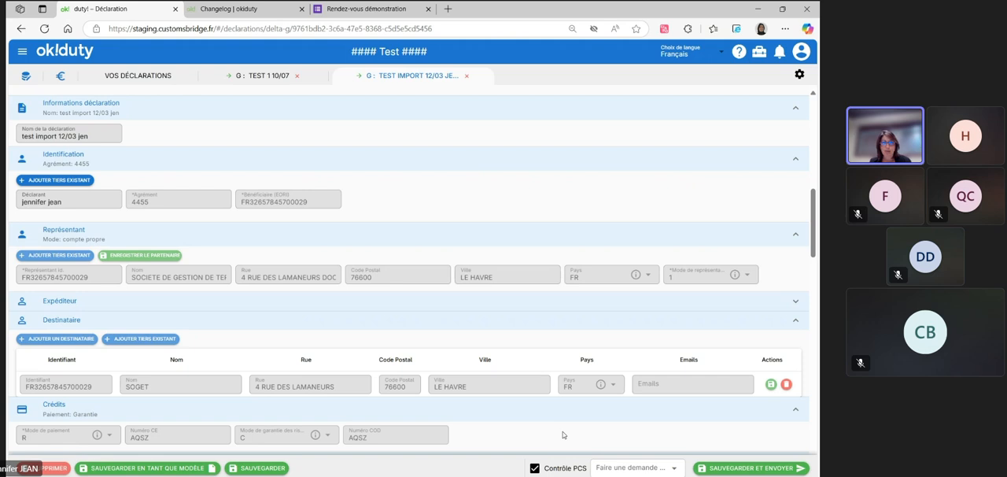
click(623, 467)
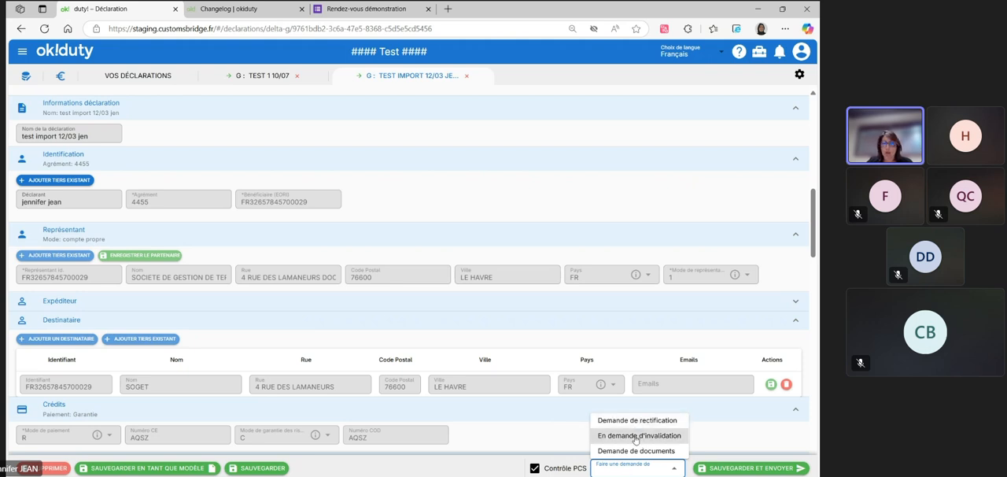
Return to the declarations list, clear the tag filter and open the TEST JD 1 ARTICLE declaration
click(251, 77)
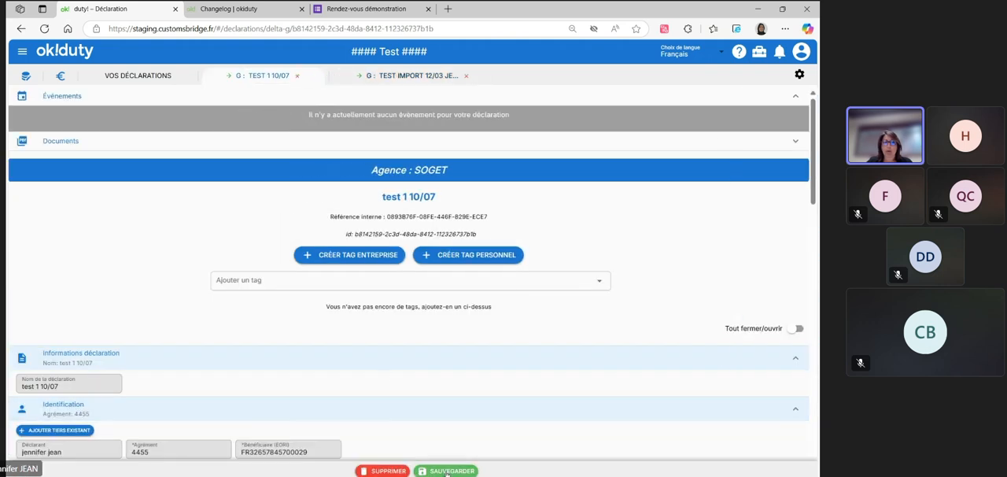
click(148, 81)
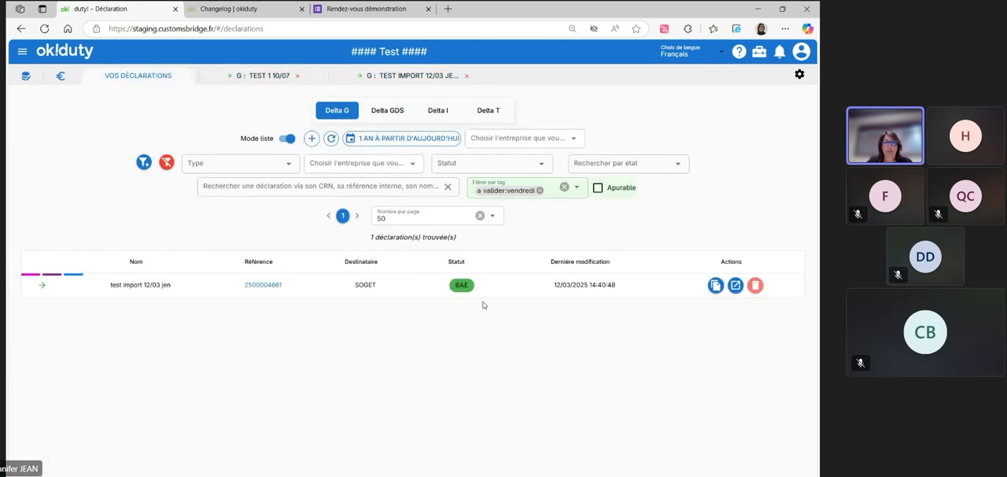
click(567, 189)
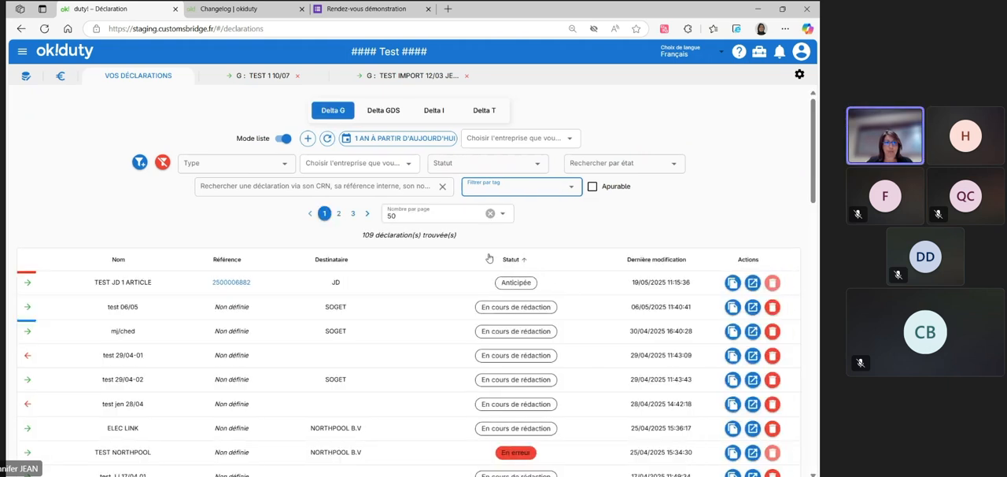
click(753, 283)
View the request types offered for TEST JD 1 ARTICLE without choosing one, and return to the test import 12/03 jen declaration
click(631, 467)
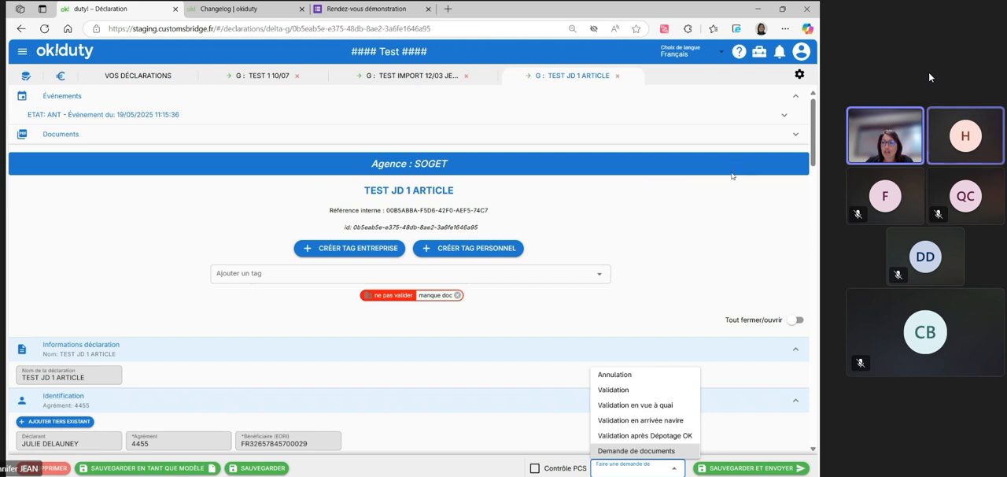
click(698, 144)
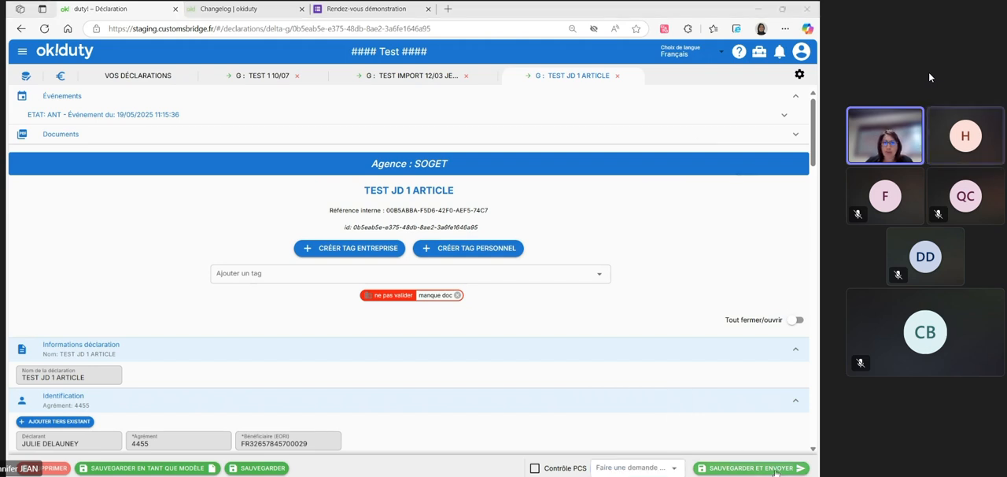
click(409, 76)
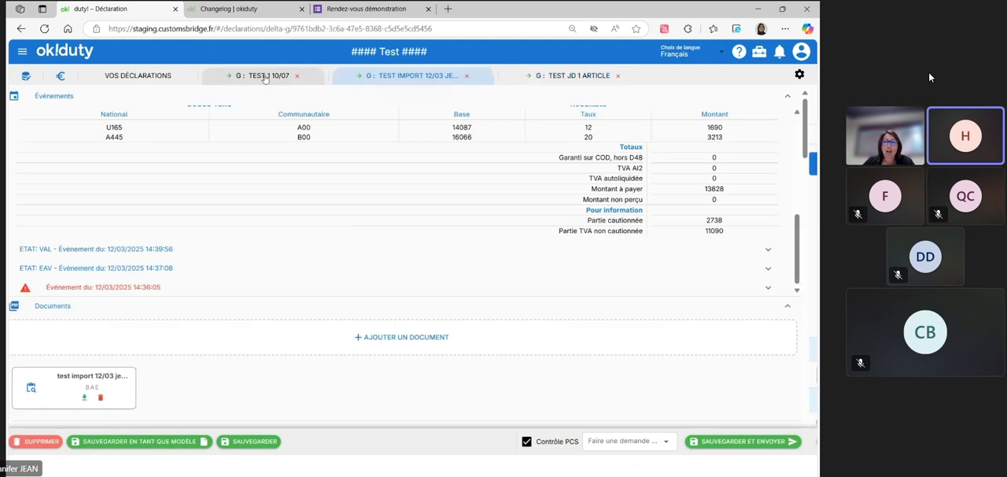
Mute the microphone of the unmuted participant in the video meeting
click(992, 155)
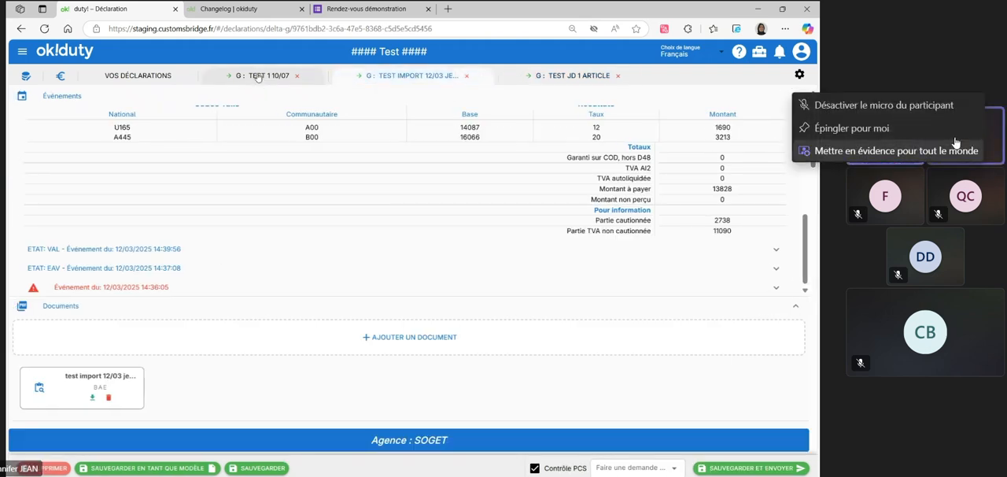
click(954, 106)
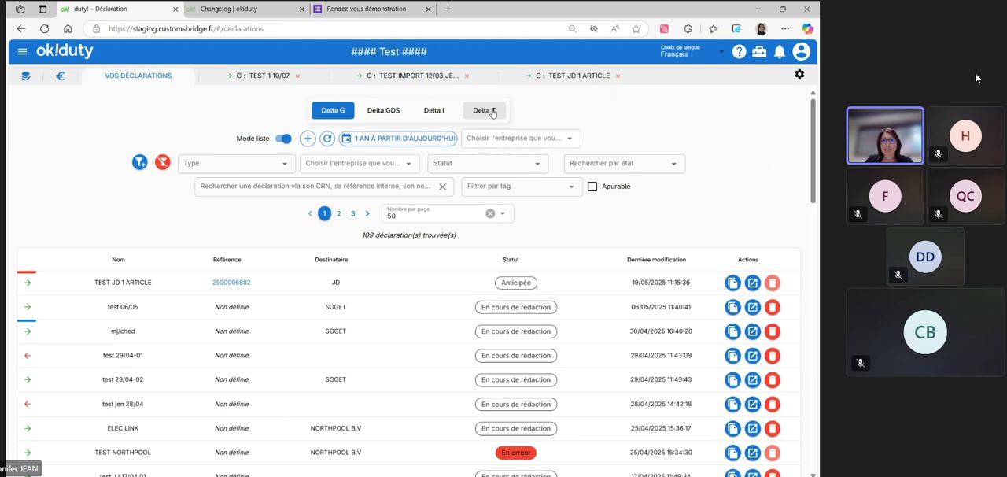
Show the Delta T declarations, clear the Type filter and look through the list
click(488, 110)
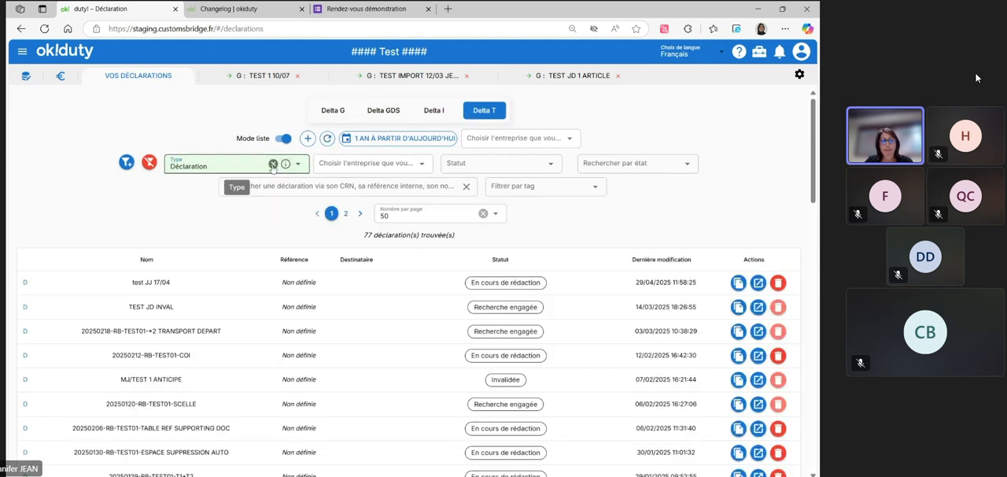
click(272, 165)
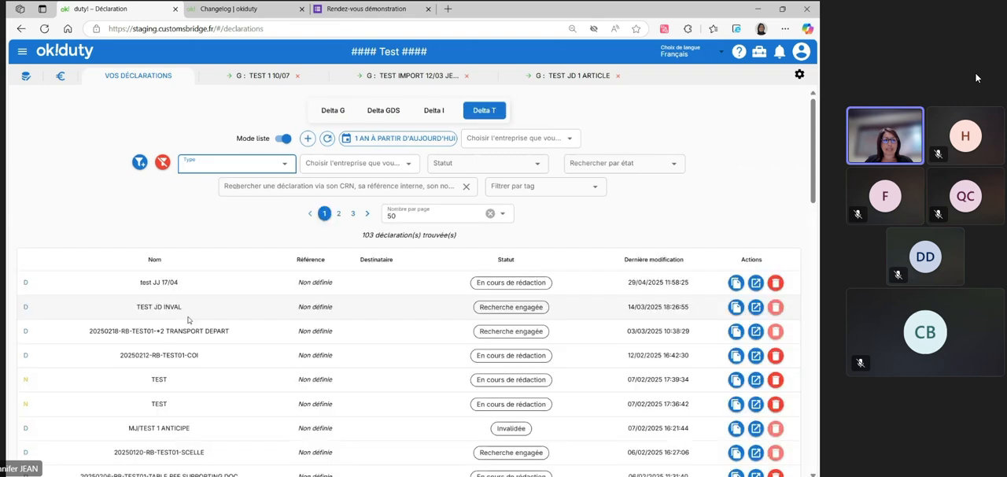
scroll(191, 319, down, 3)
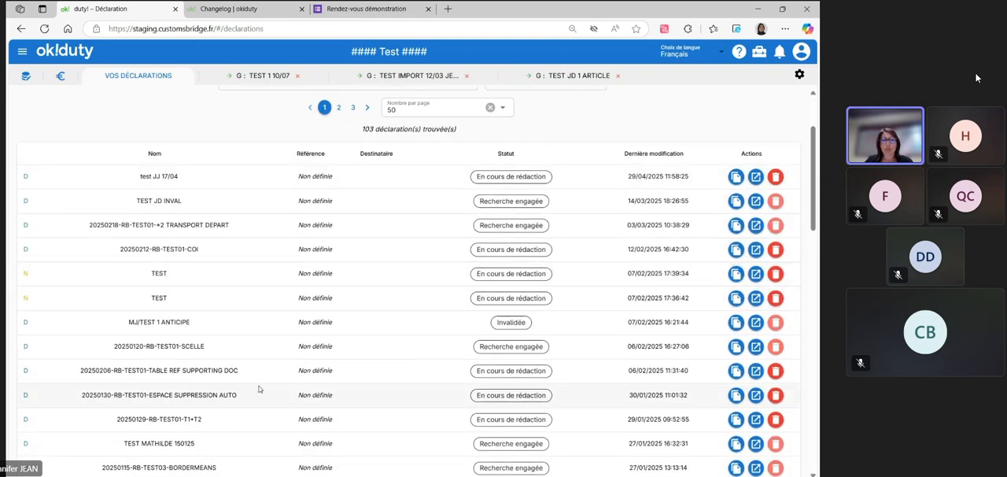
scroll(254, 389, up, 3)
Preview the Delta T declarations outside list mode and return to list mode, and show and hide the advanced search fields
click(282, 138)
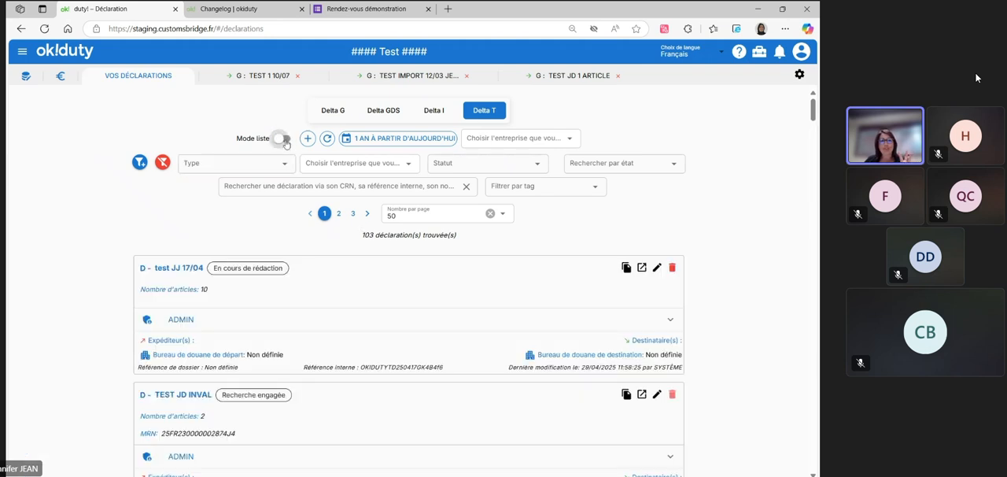
click(283, 139)
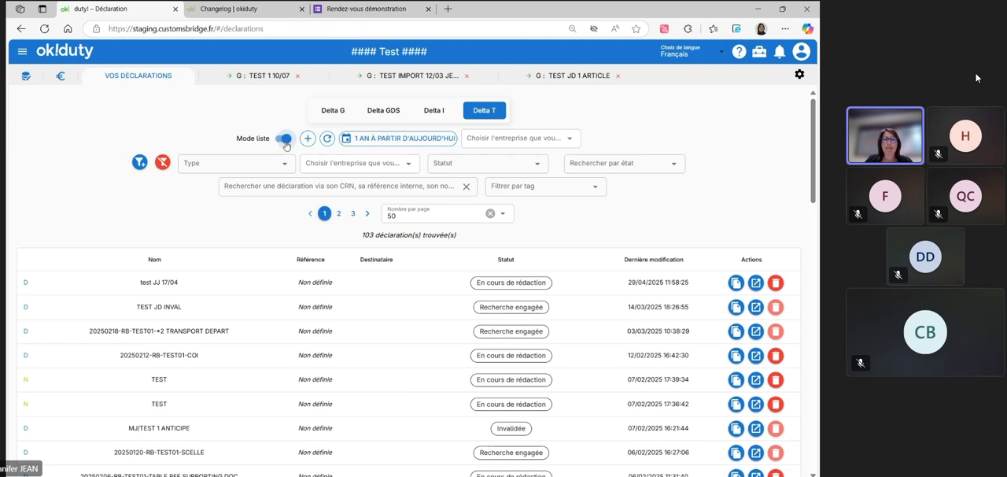
click(139, 162)
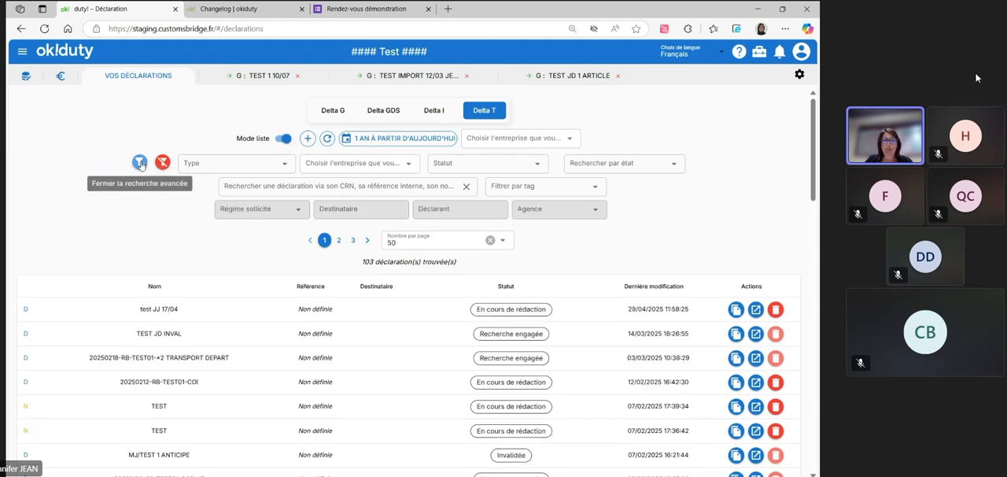
click(139, 162)
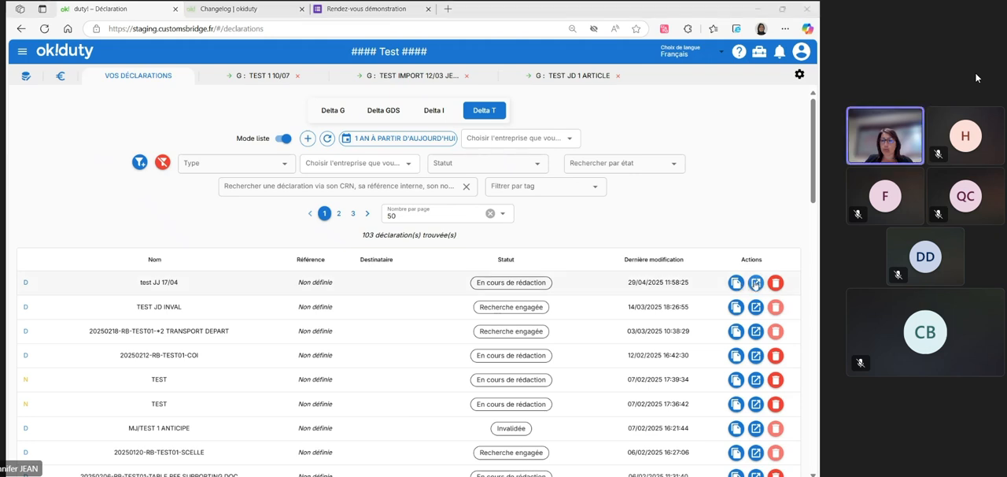
Open the Delta T declaration test JJ 17/04 and view its 2.3 Articles section and event history
click(755, 283)
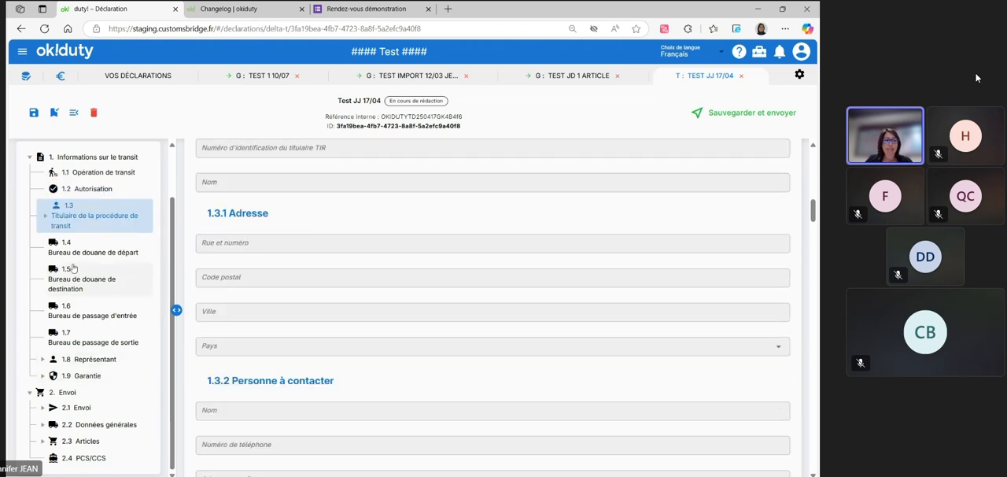
click(88, 442)
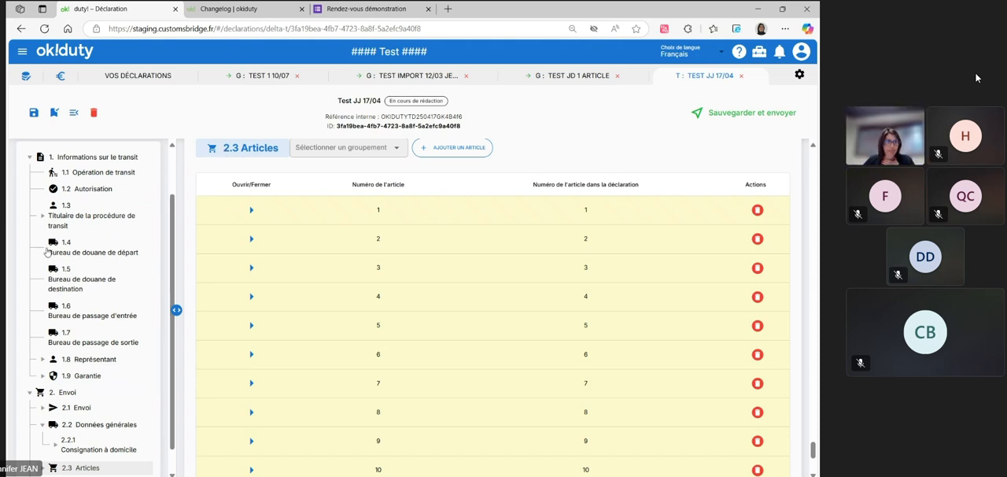
scroll(94, 236, up, 2)
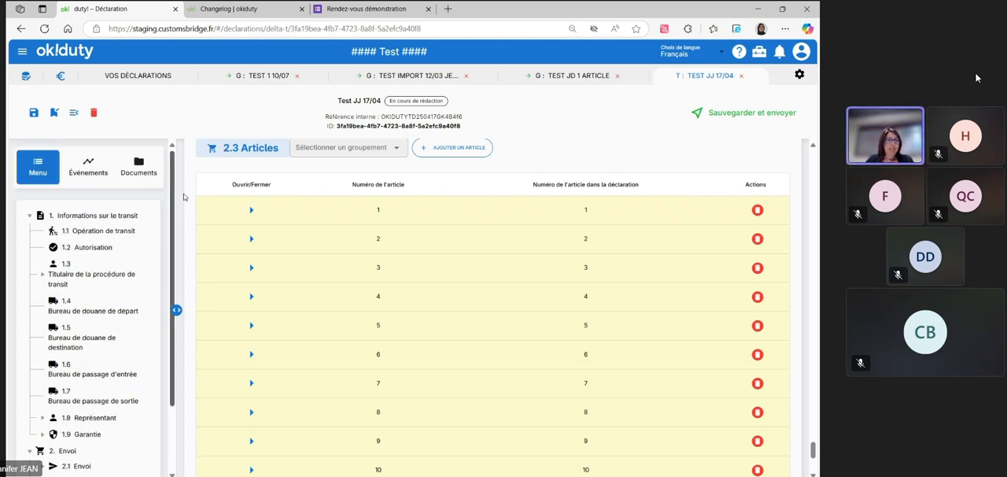
click(93, 170)
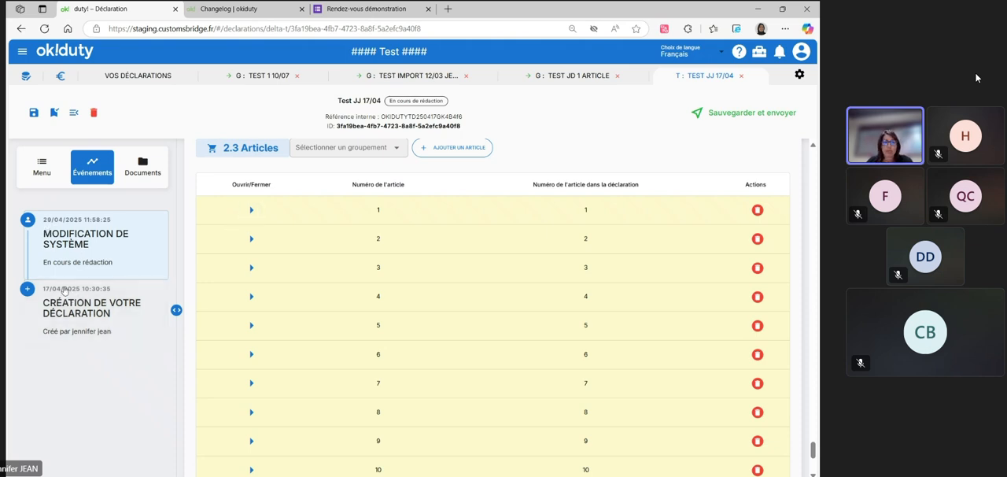
Open the declaration's documents and preview the user document packing_list pour demo OCR (1).pdf, closing the preview when done
click(142, 165)
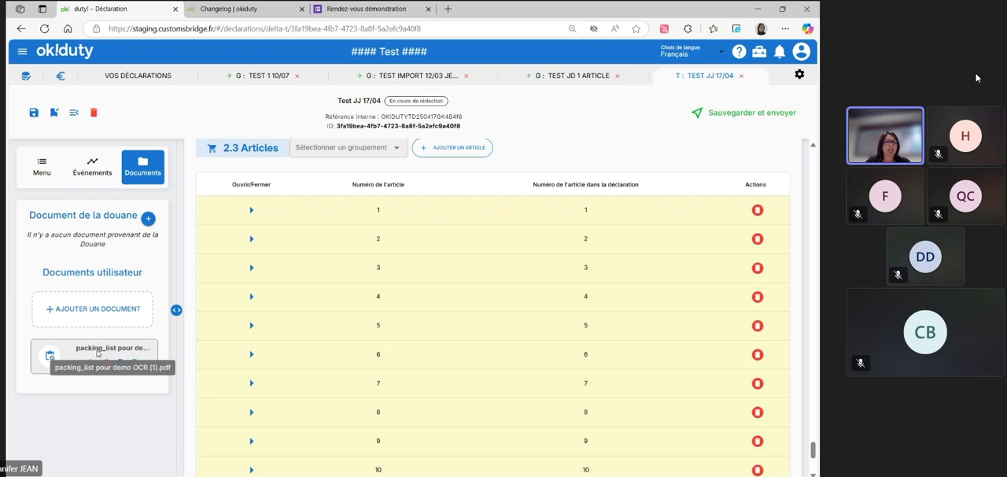
click(121, 362)
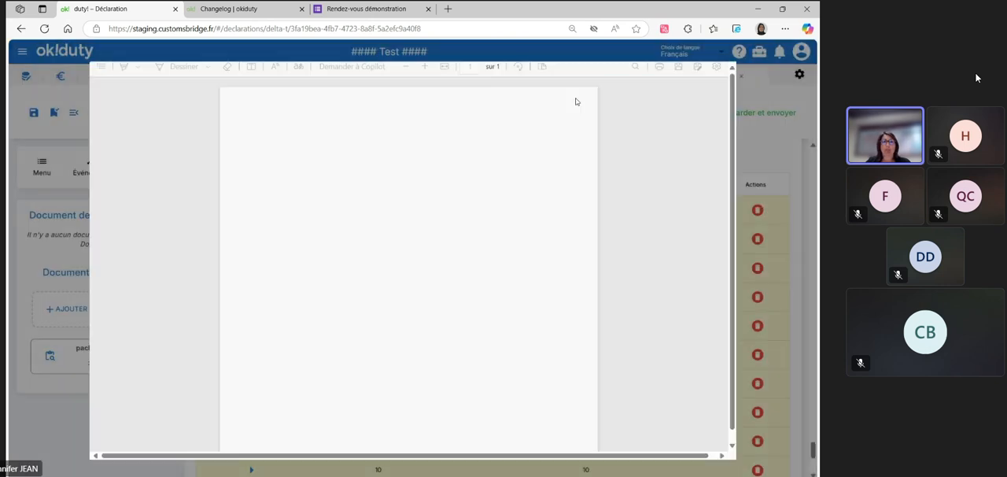
scroll(436, 214, up, 1)
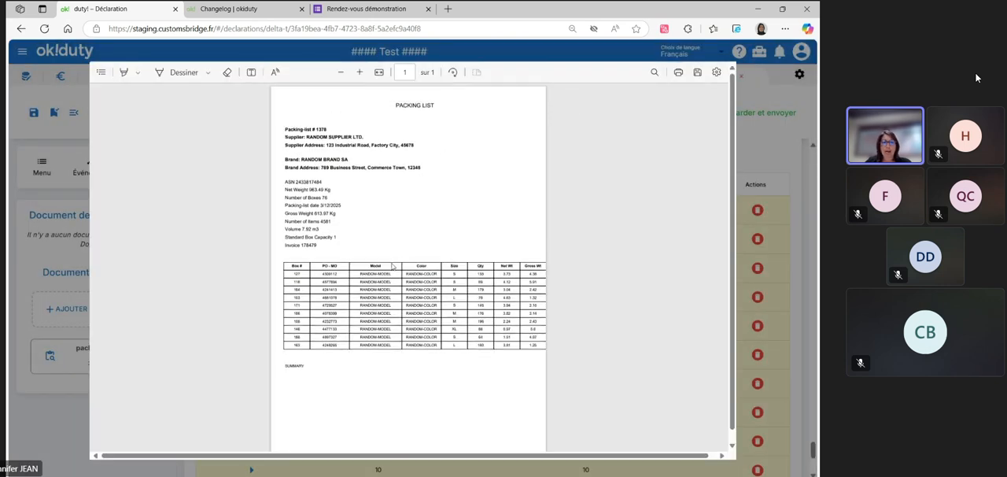
click(744, 144)
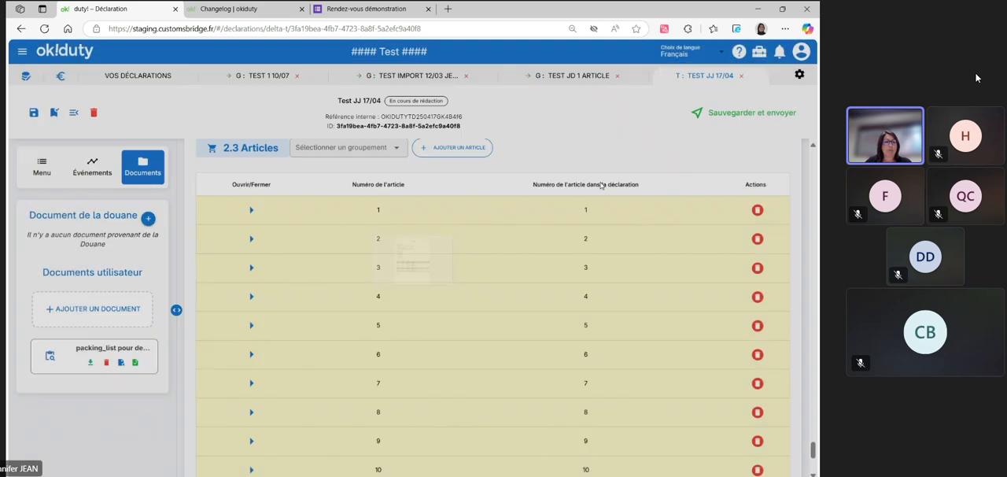
Inject the packing list's OCR extraction result into the declaration's data and review the 2.3 Articles list
click(135, 365)
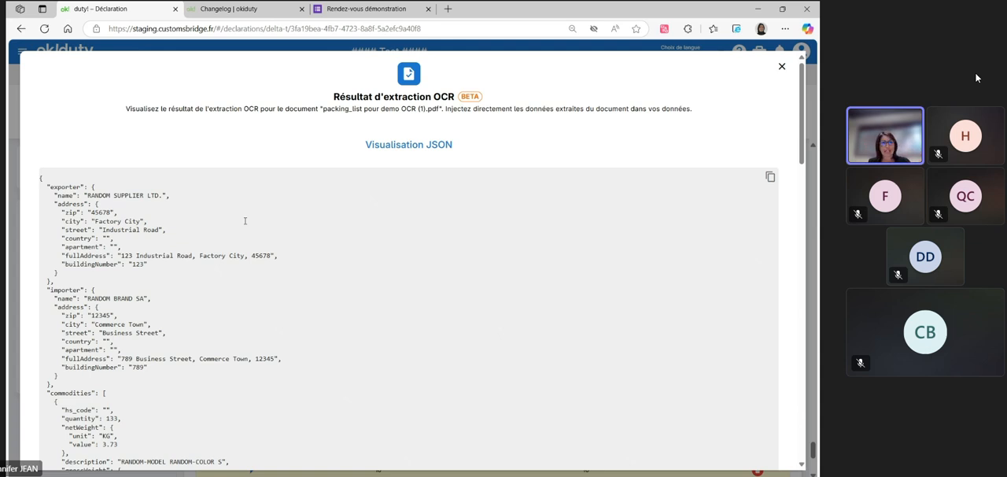
scroll(245, 221, down, 15)
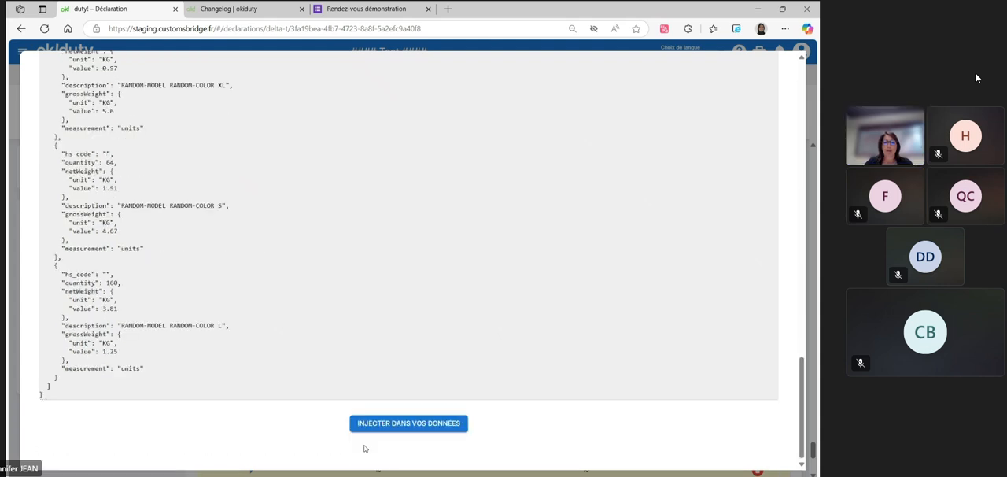
click(400, 425)
click(446, 299)
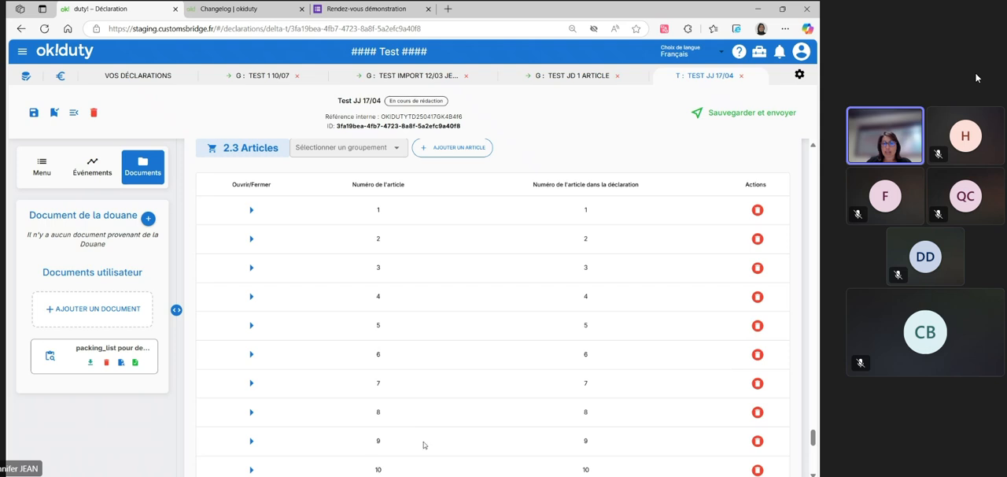
scroll(409, 218, down, 1)
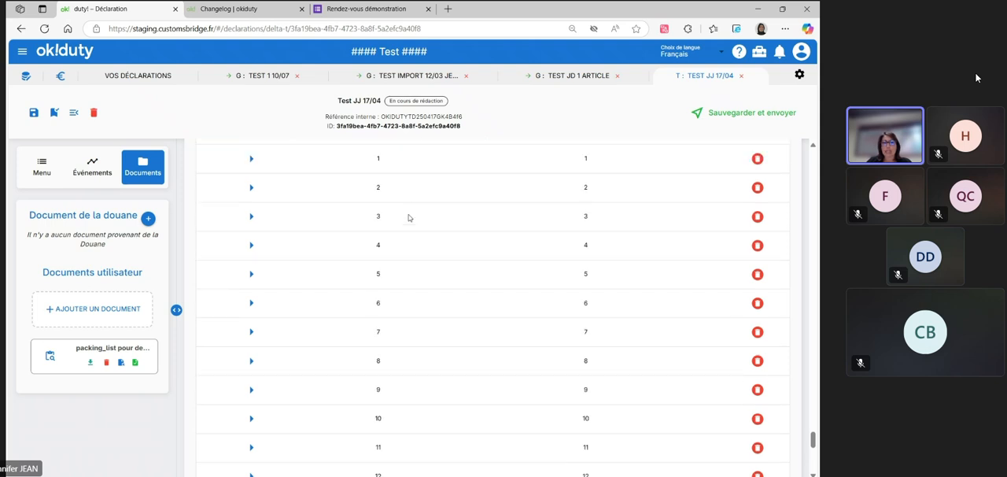
scroll(434, 381, down, 8)
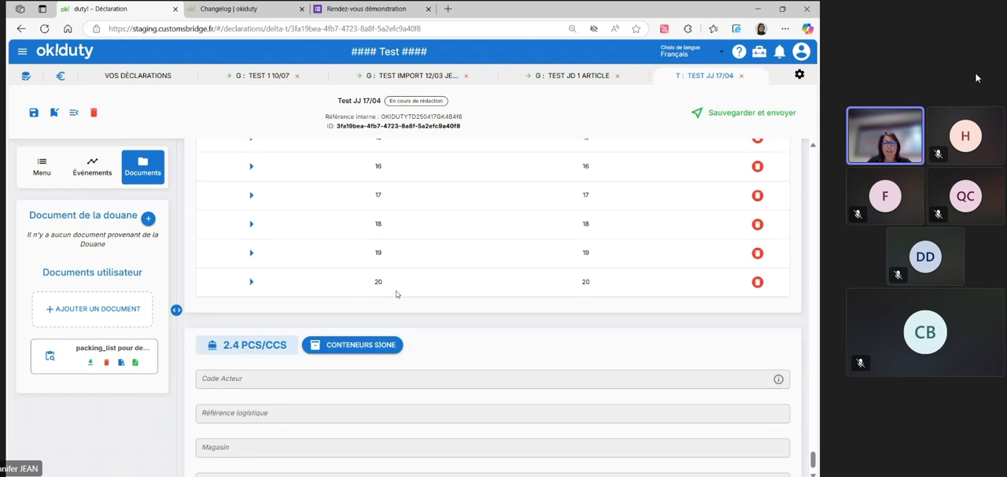
scroll(413, 296, up, 5)
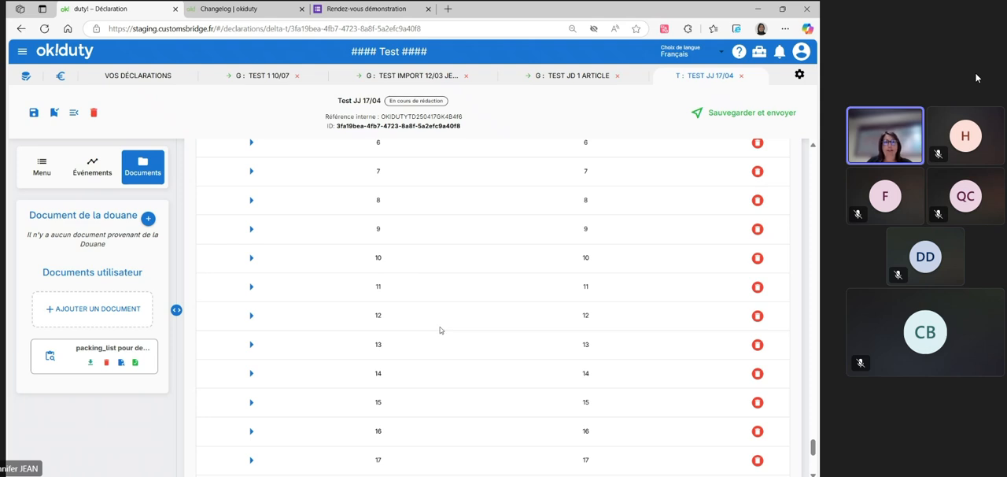
Go to section 1.1 Opération de transit and look through the transit information form as far as 1.5 Bureau de douane de destination
click(35, 168)
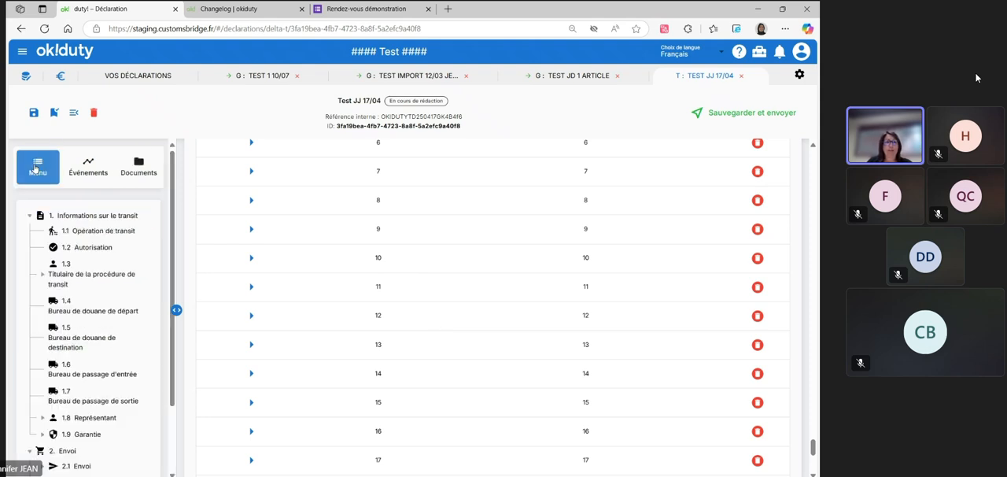
click(107, 229)
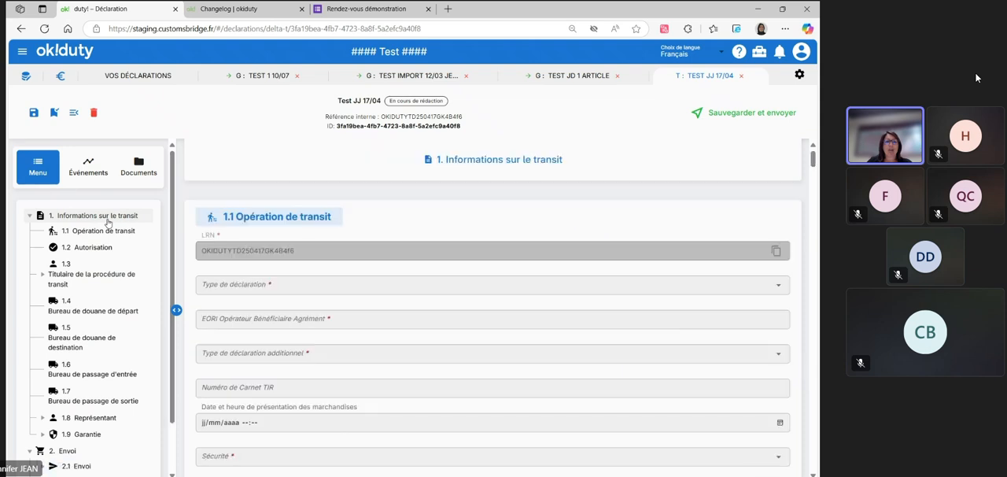
scroll(427, 241, down, 2)
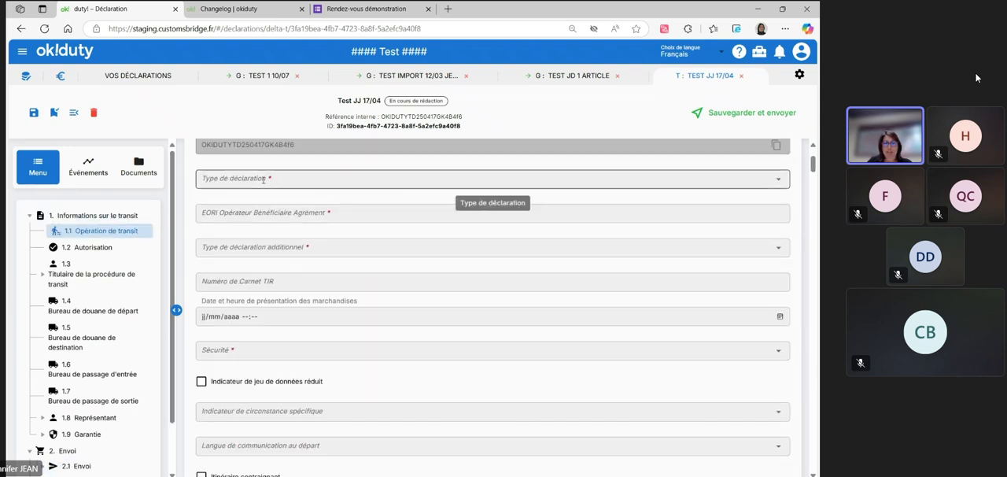
scroll(379, 253, down, 5)
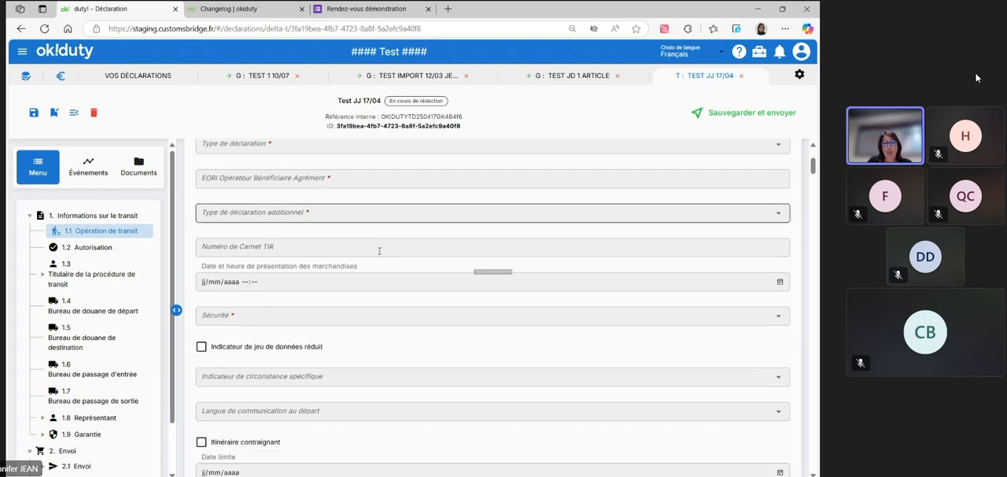
scroll(378, 253, down, 3)
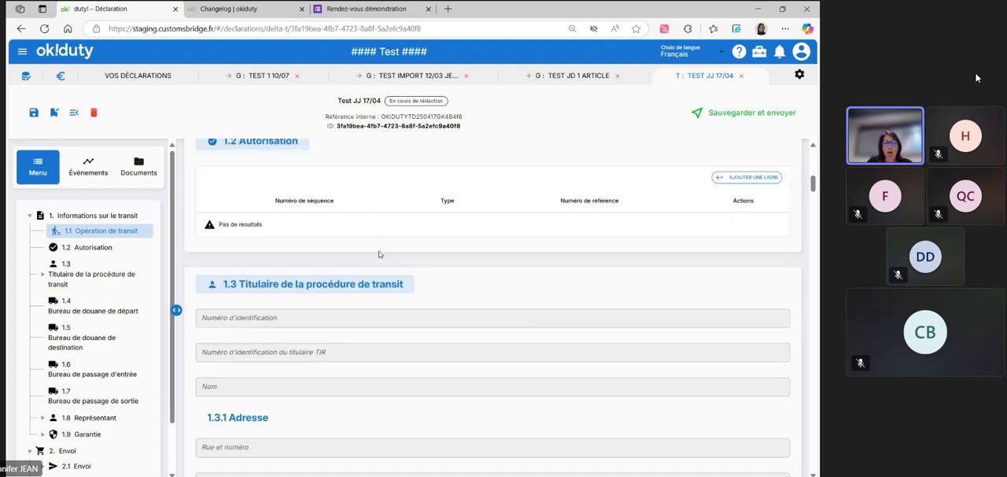
scroll(379, 253, down, 6)
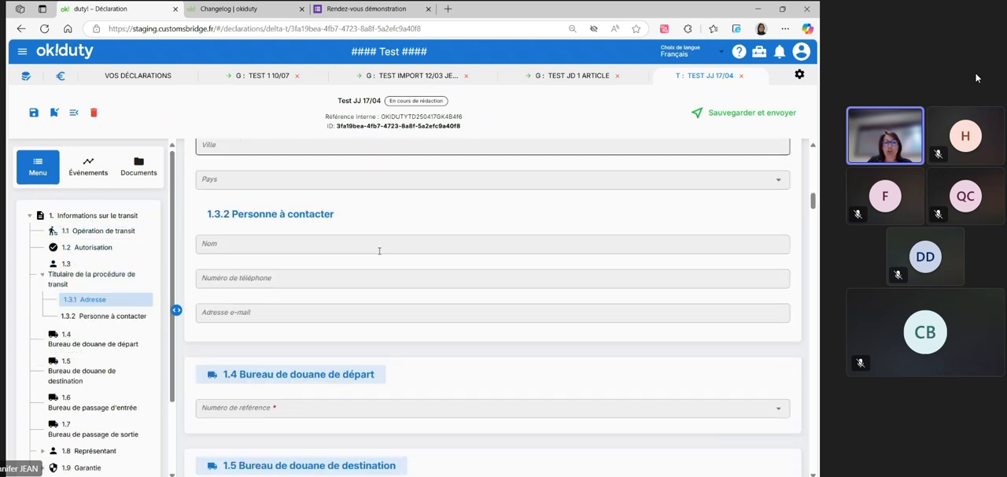
scroll(379, 250, down, 2)
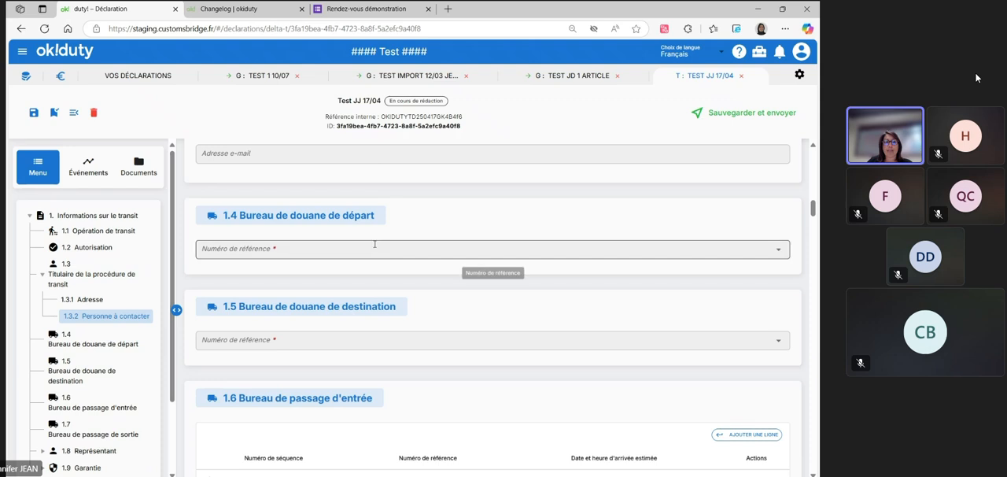
Browse the reference numbers for the customs office of departure and search "le havre" for the office of destination, without selecting any
click(375, 247)
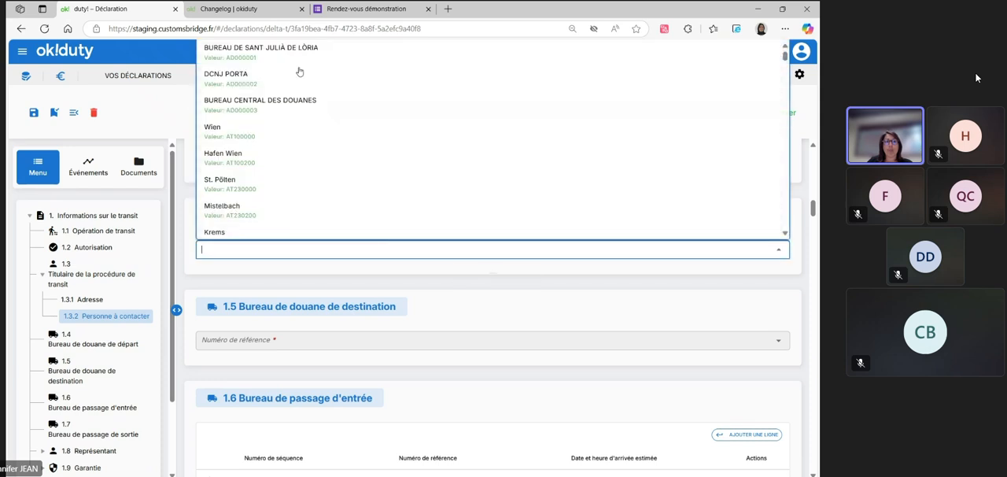
click(270, 277)
click(275, 338)
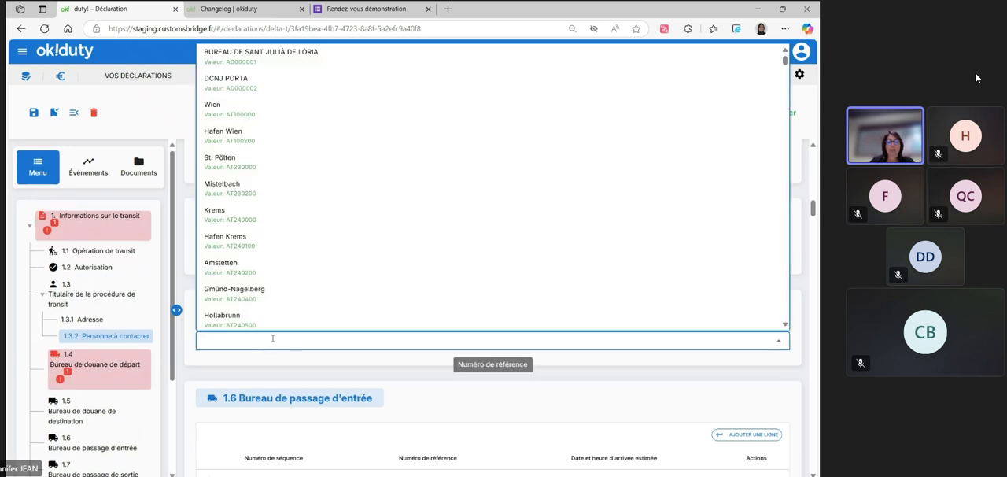
text(le havre)
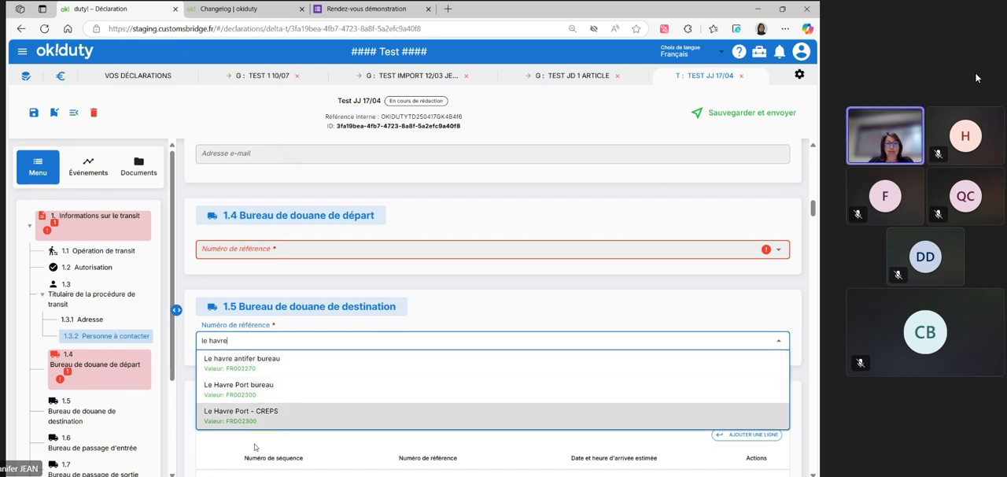
click(255, 447)
Look through the form down to 1.8 Représentant and back to 1.3.1 Adresse, and hide and show the section navigation
scroll(360, 331, down, 5)
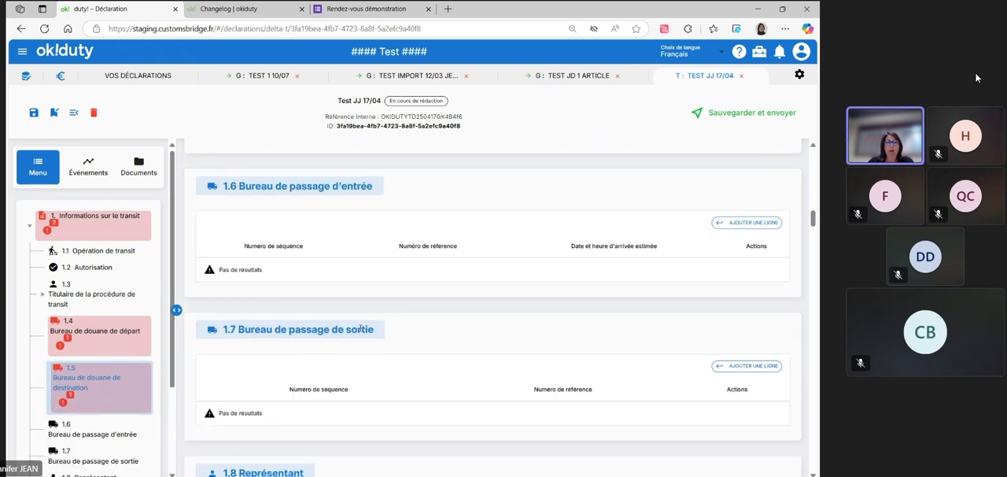
scroll(359, 331, down, 2)
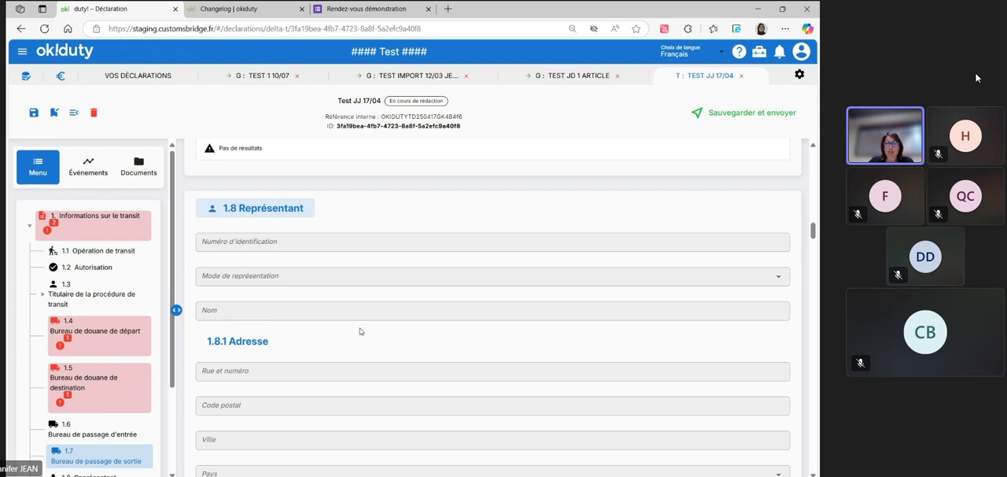
scroll(359, 331, up, 15)
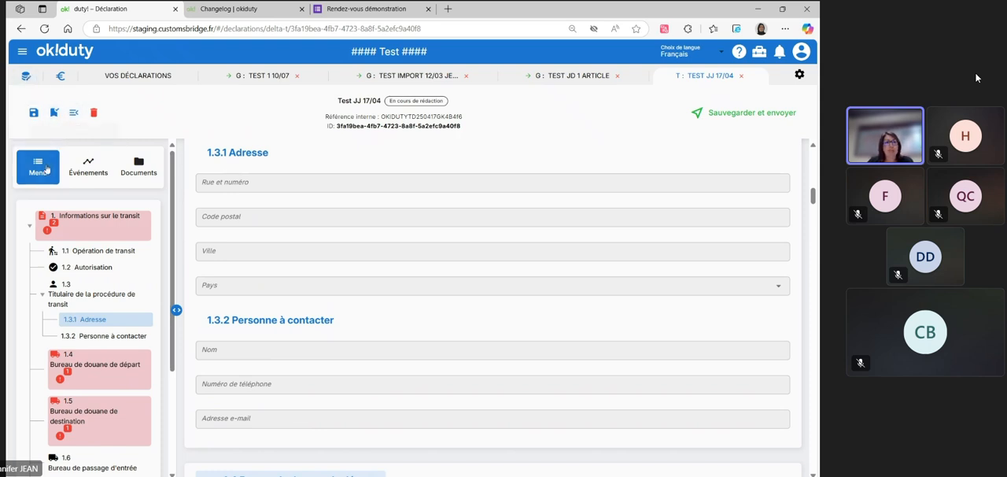
click(74, 113)
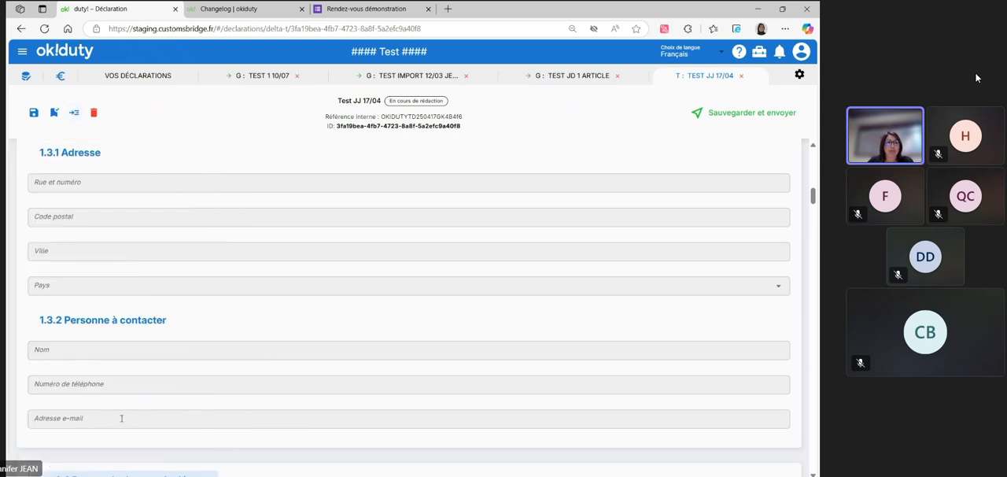
click(74, 113)
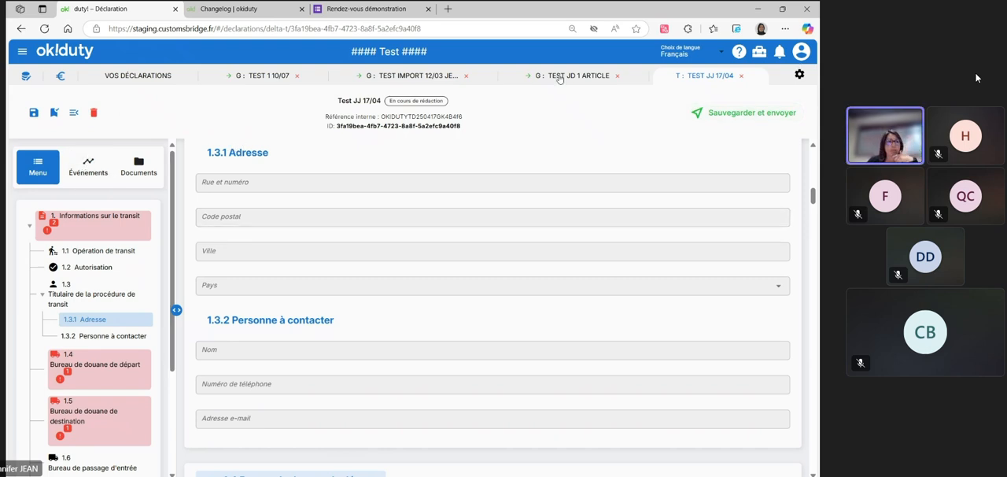
Look over sections 1.4 to 1.7, view the declaration's events and documents, and return to its section outline
scroll(322, 314, down, 3)
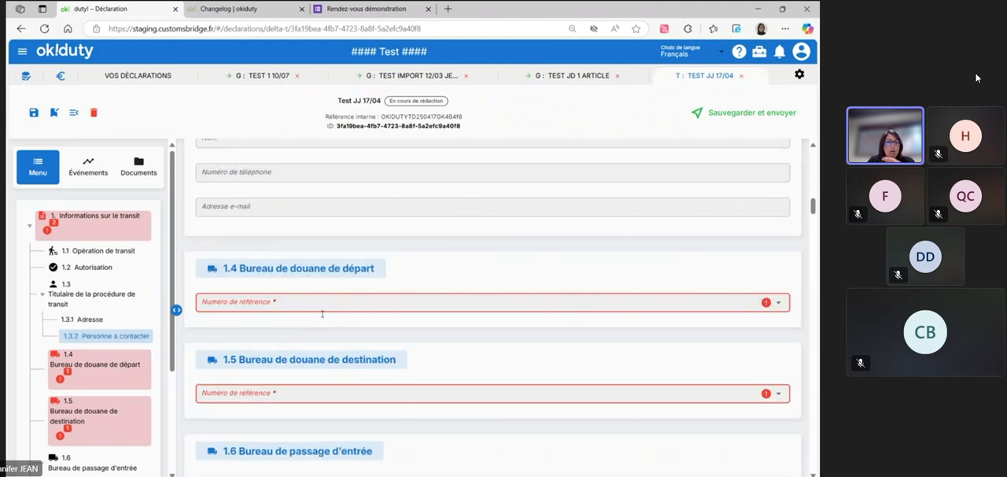
scroll(325, 303, down, 3)
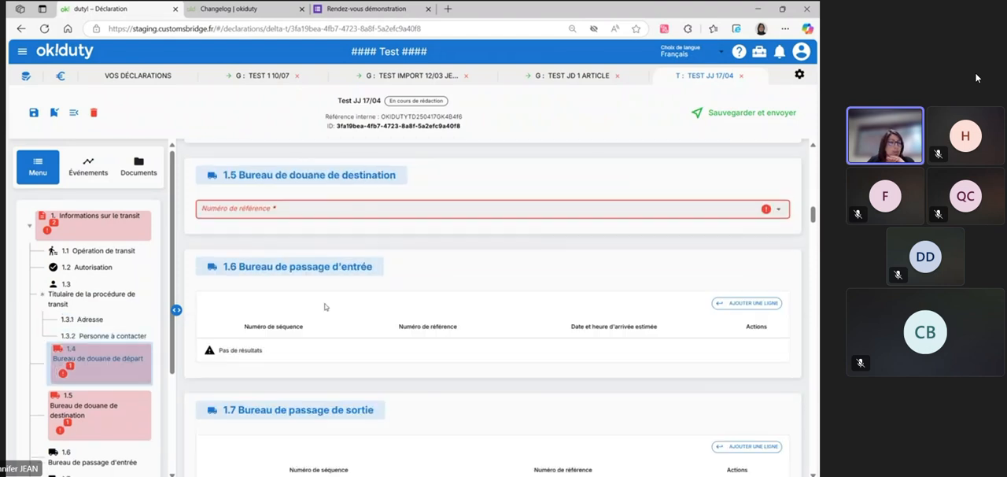
click(92, 165)
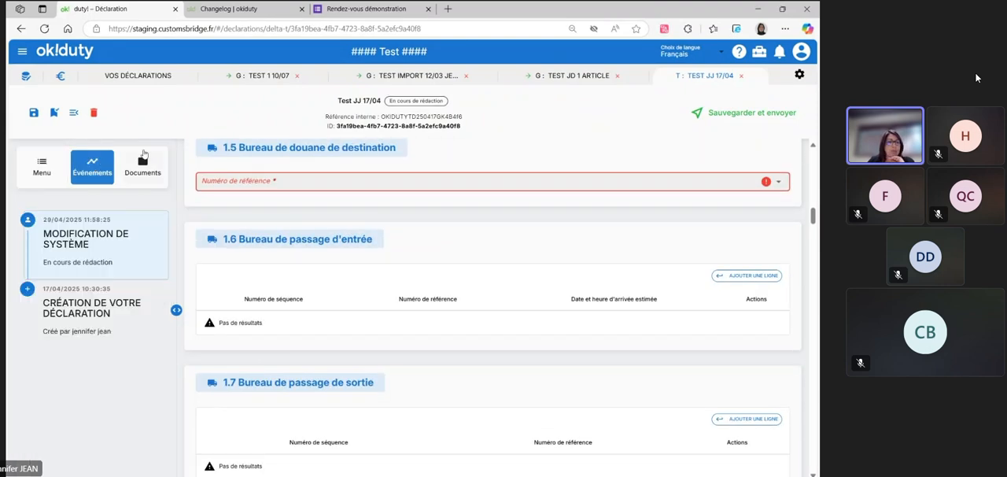
click(142, 166)
click(37, 167)
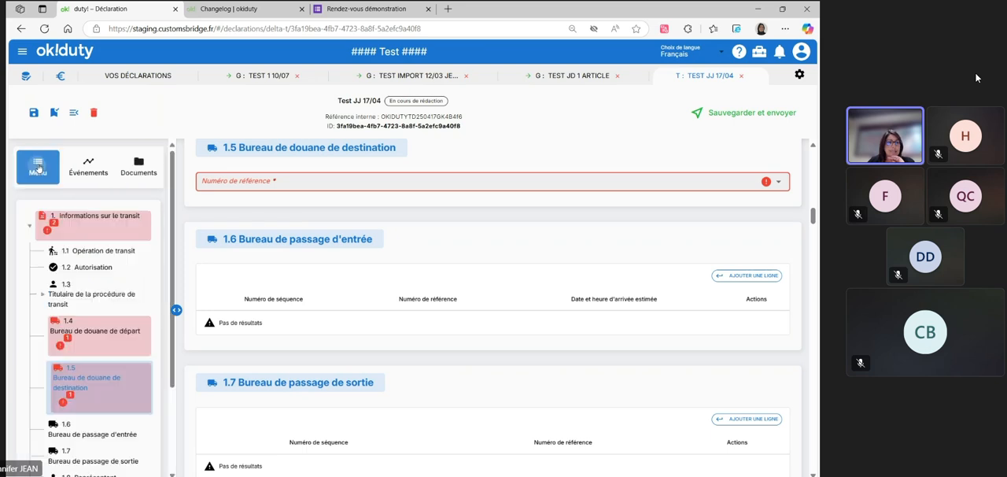
Return to the declarations overview, show the Delta G declarations and clear the Import type filter
click(166, 79)
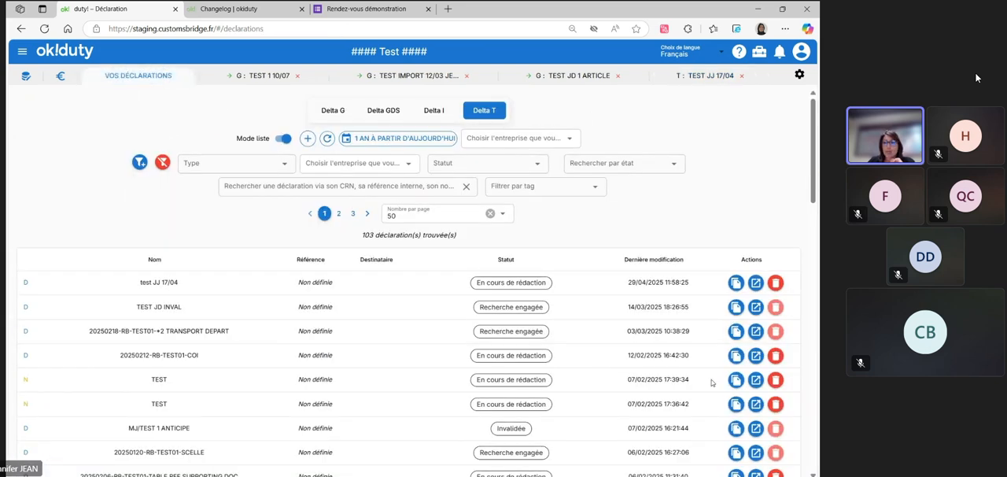
click(332, 110)
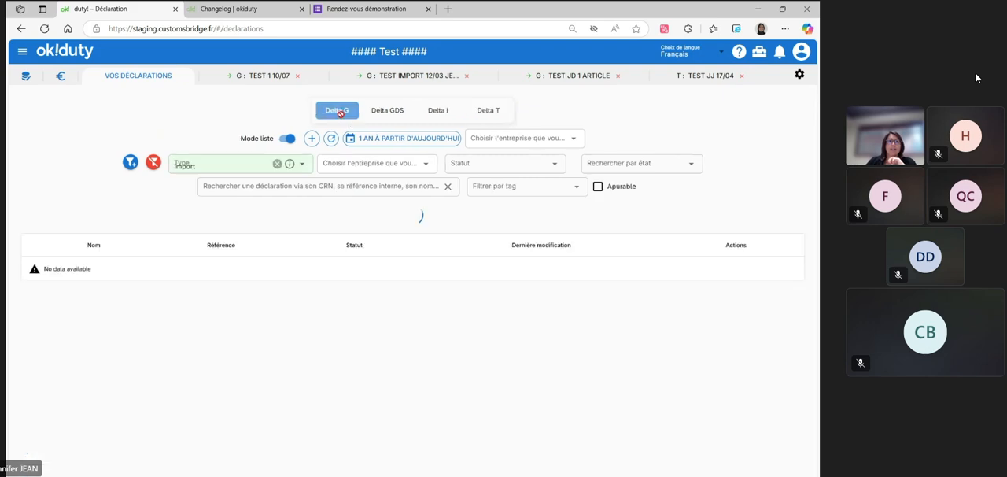
click(277, 164)
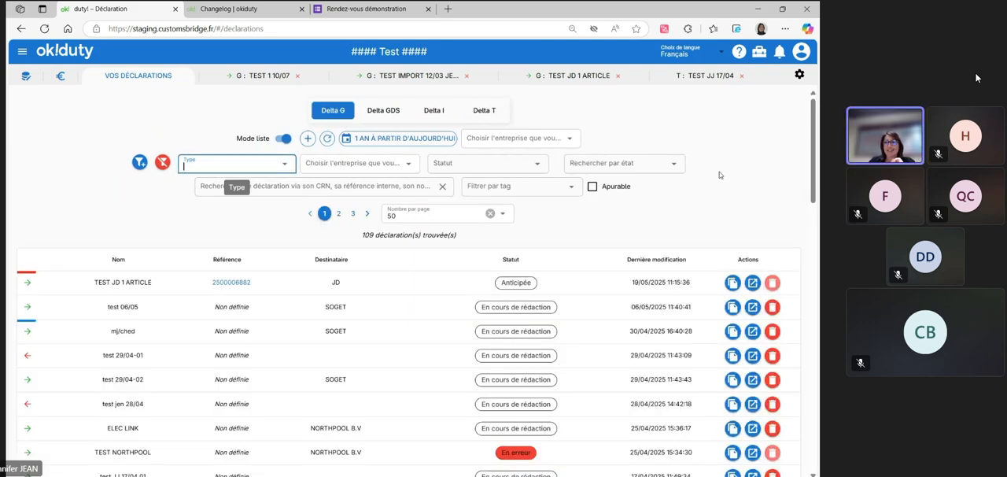
click(726, 96)
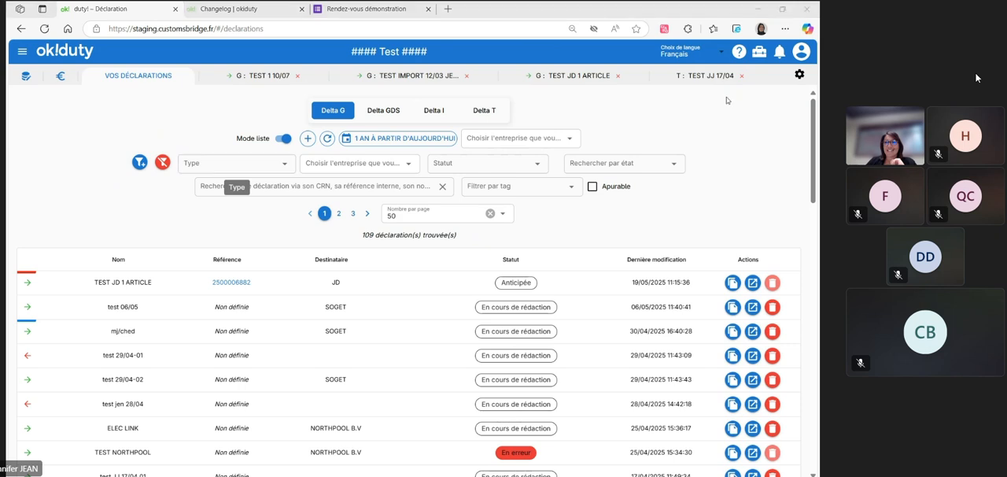